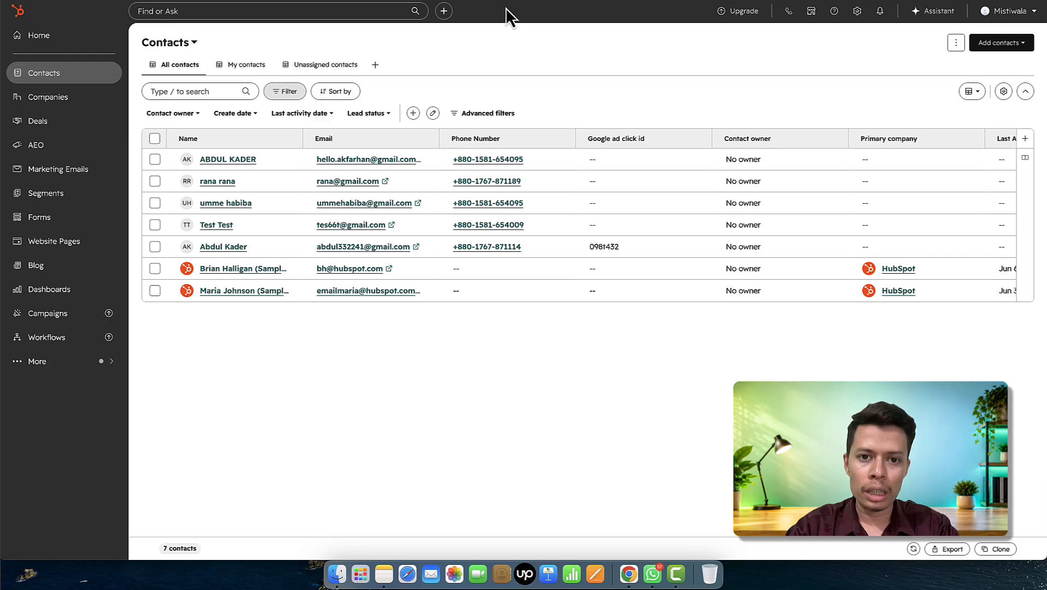
- View the Mistiwala Server container settings in Stape, then start a fresh Chrome tab
key("ctrl+Tab")
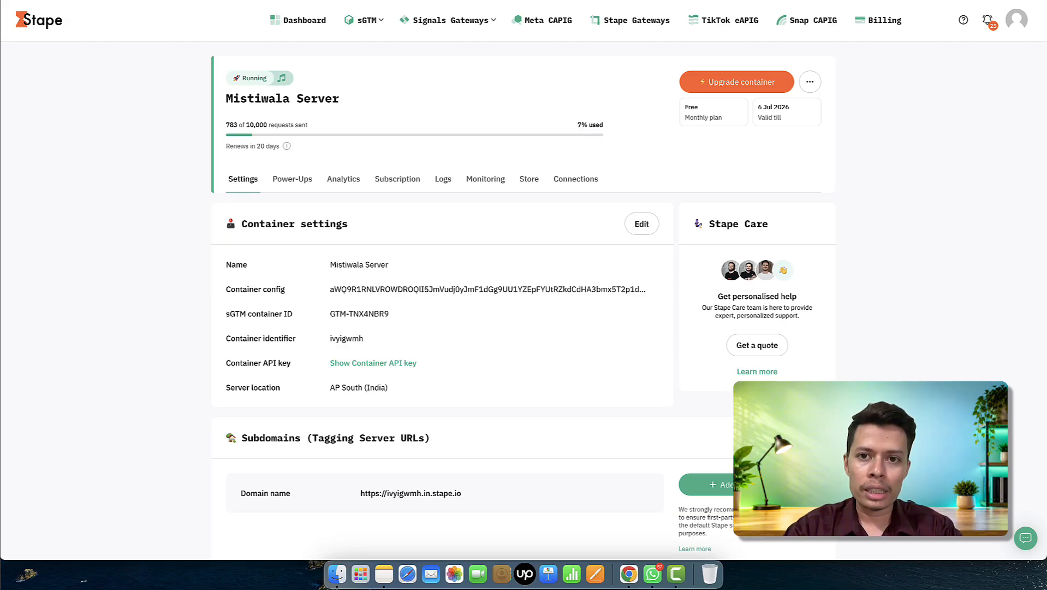
key("super+t")
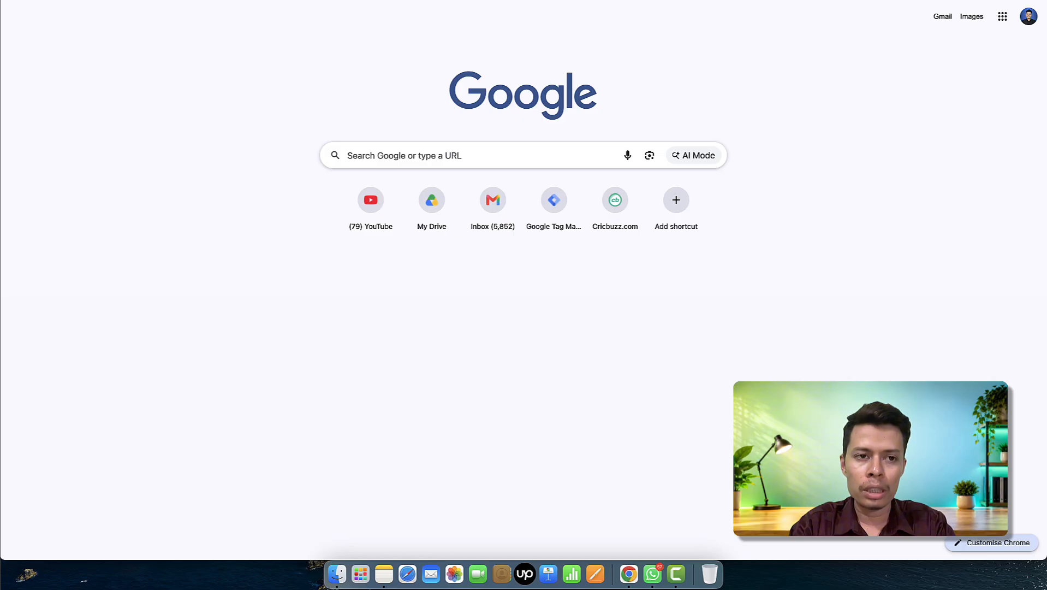
- Load mistiwala.site/contact-us and reload it with ?gclid=test09998 appended to the address
type("mi")
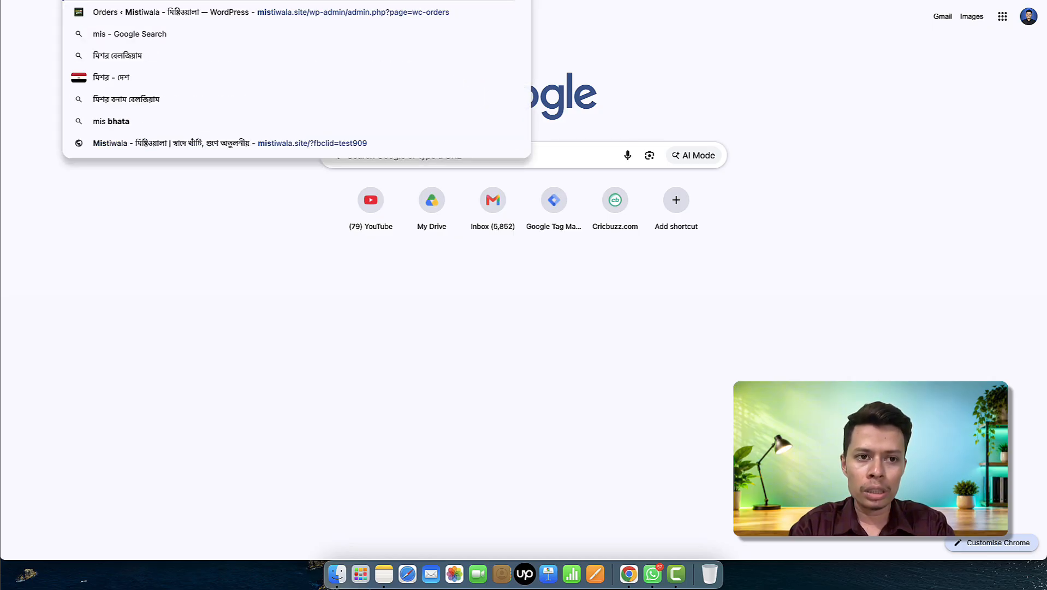
key("BackSpace")
key("BackSpace")
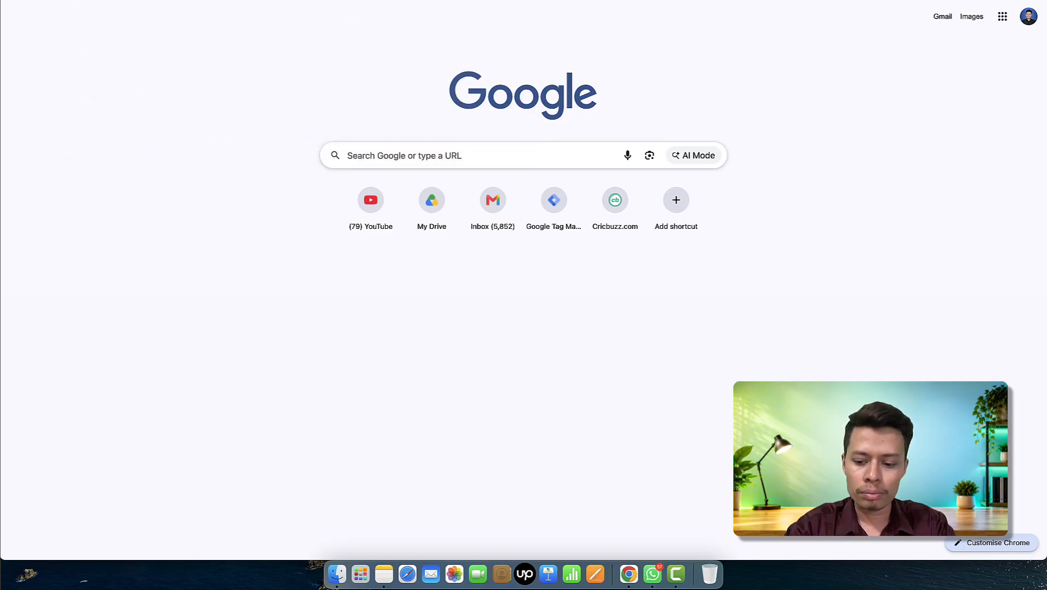
type("mistiwala.site/c")
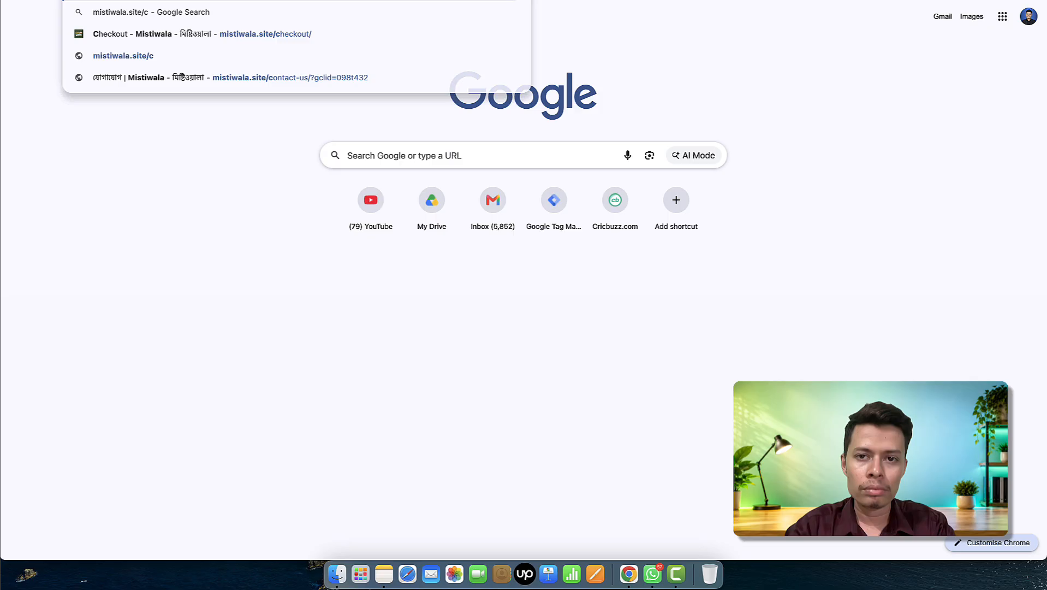
key("Return")
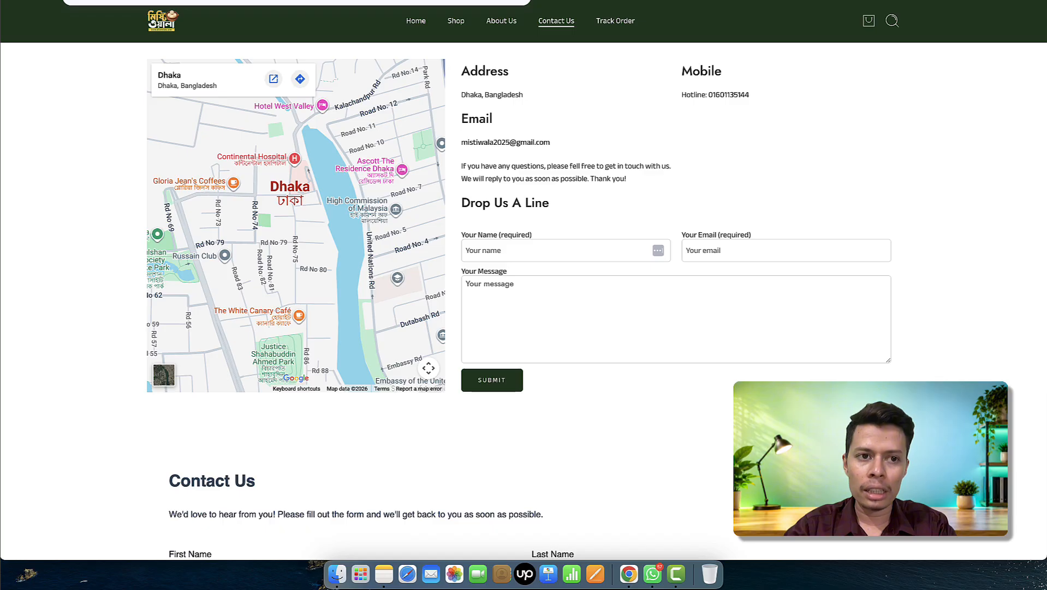
type("?")
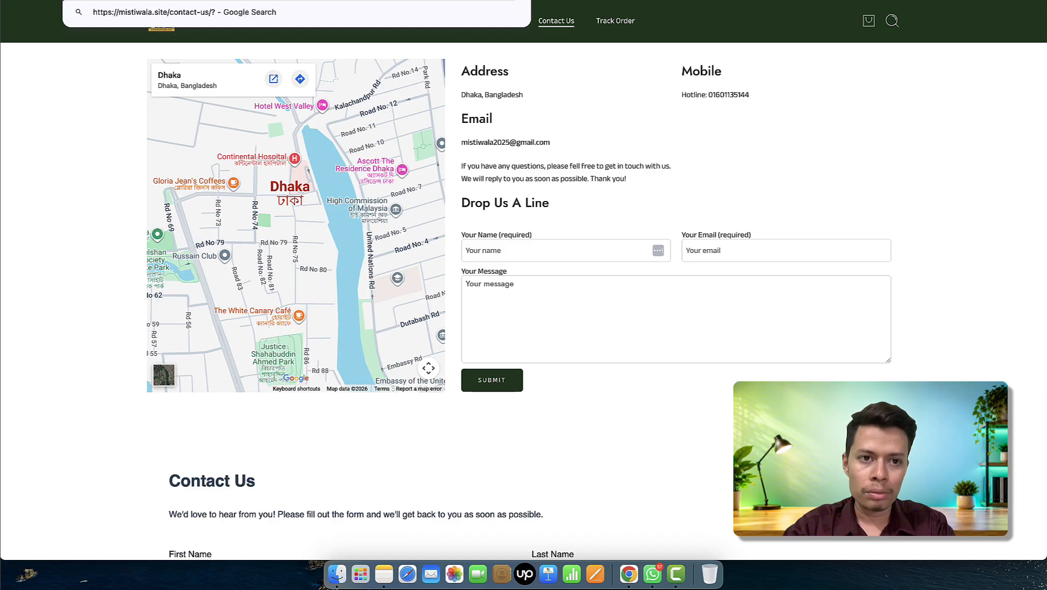
type("gc")
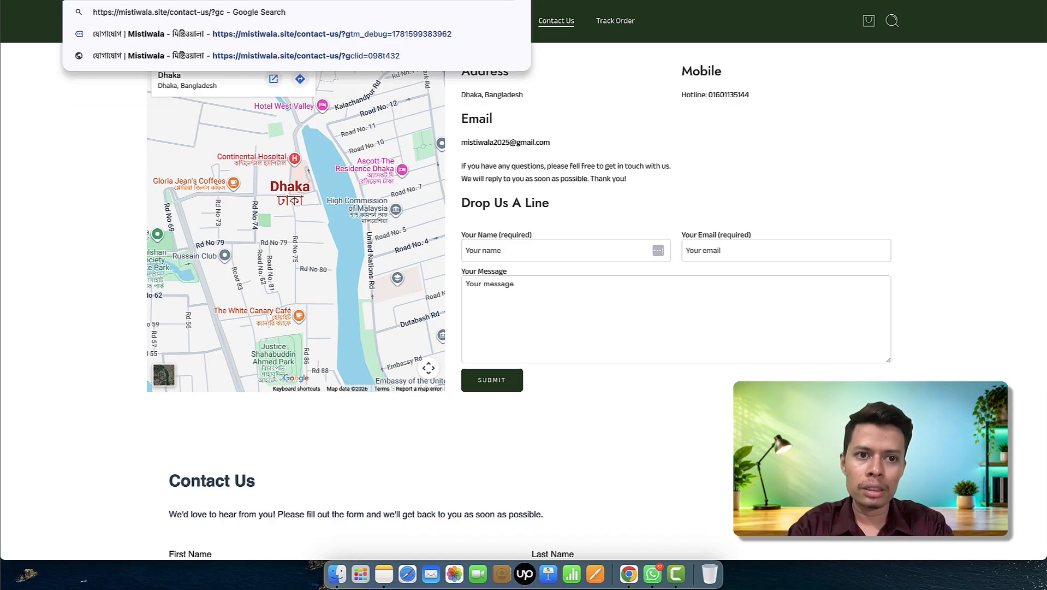
type("lid=")
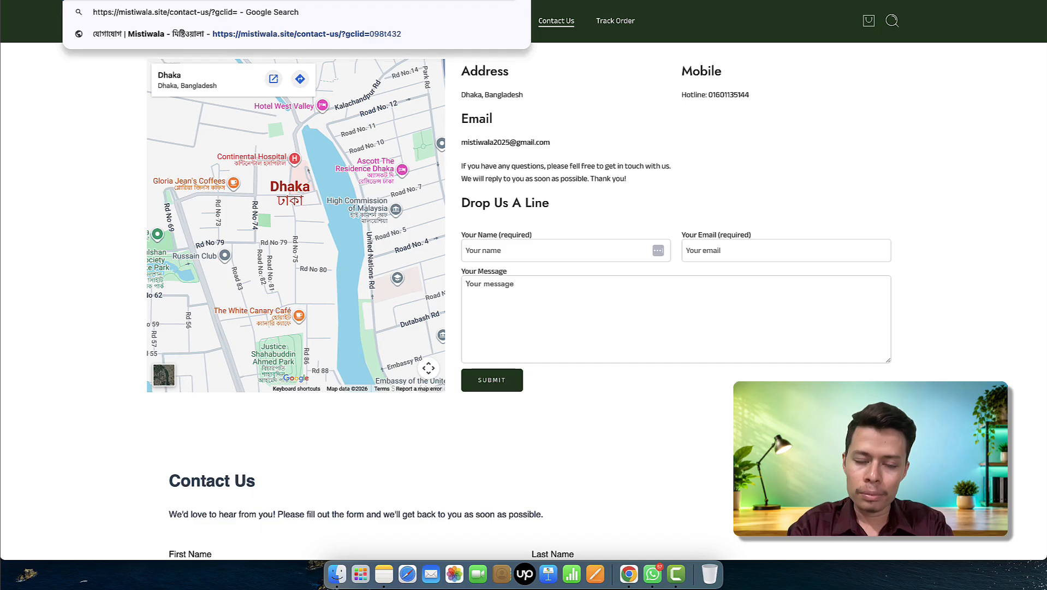
type("test0999")
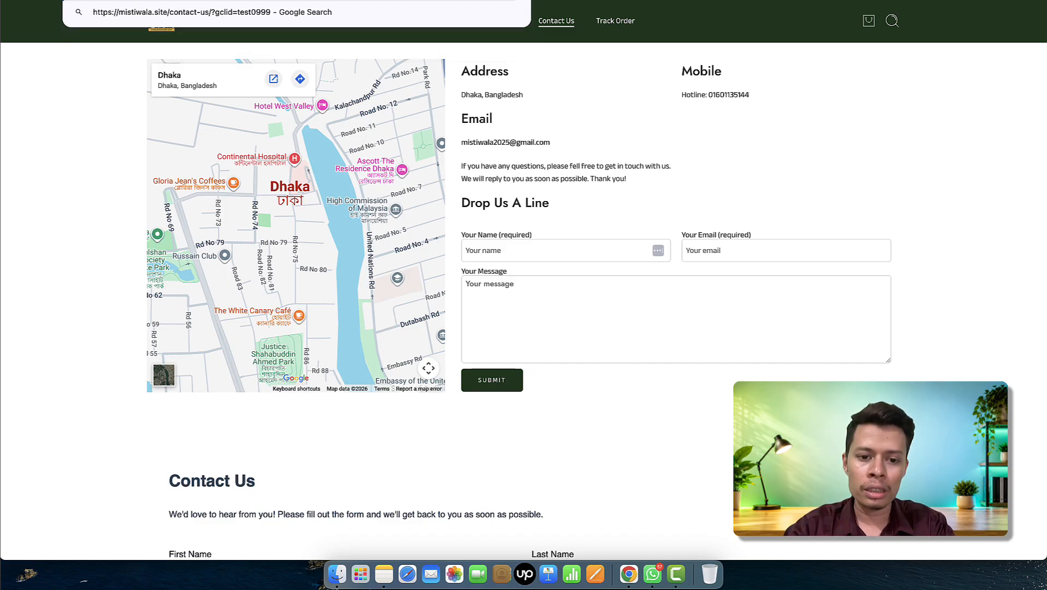
type("8")
key("Return")
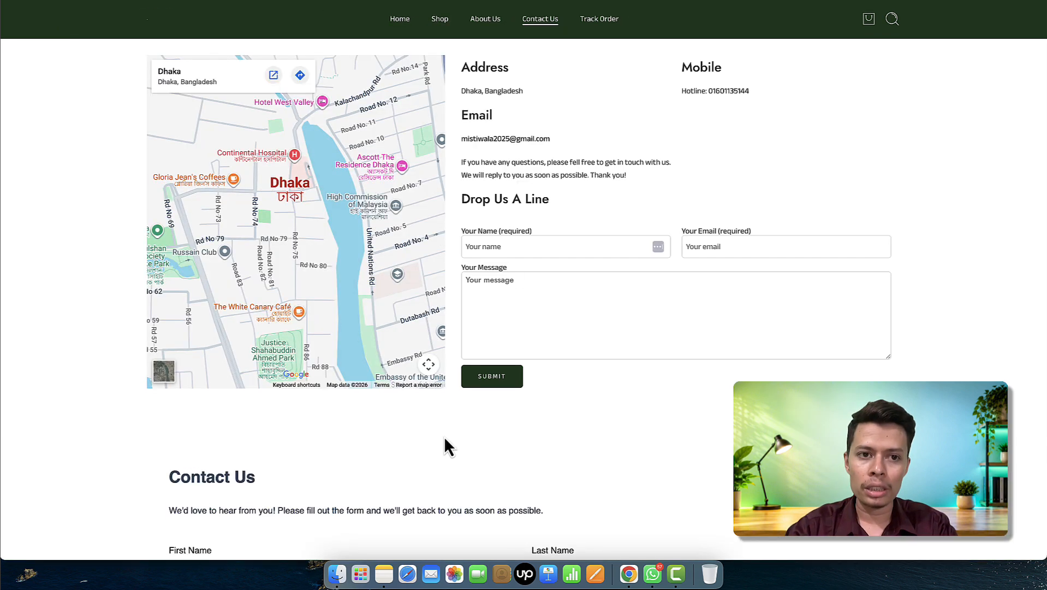
- Fill the Contact Us form with a test first name, last name, e-mail, phone and message 'test offline'
scroll(445, 445, "down", 2)
scroll(446, 445, "down", 6)
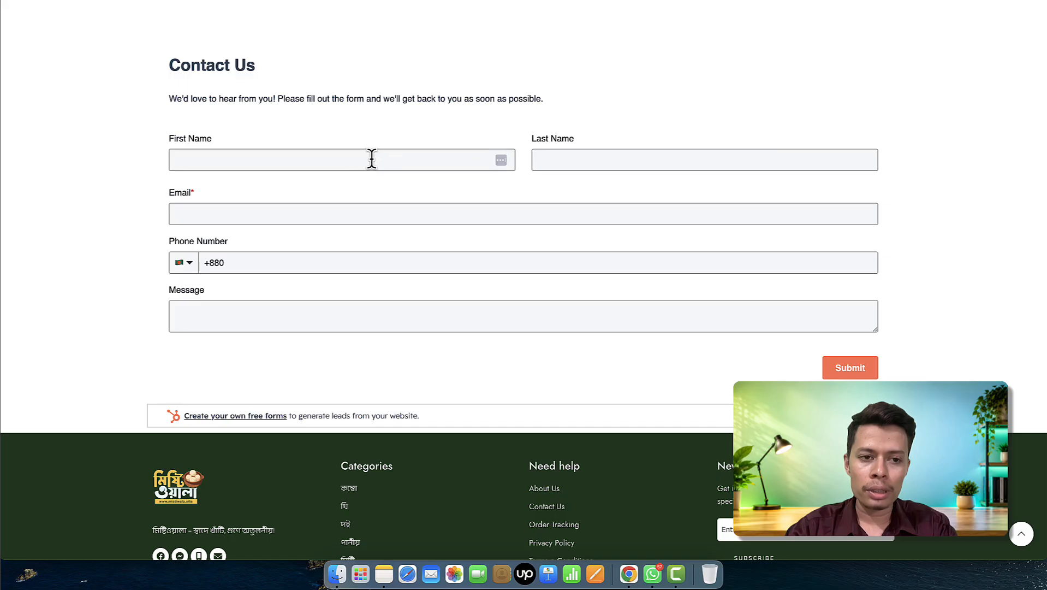
left_click(372, 159)
type("test of")
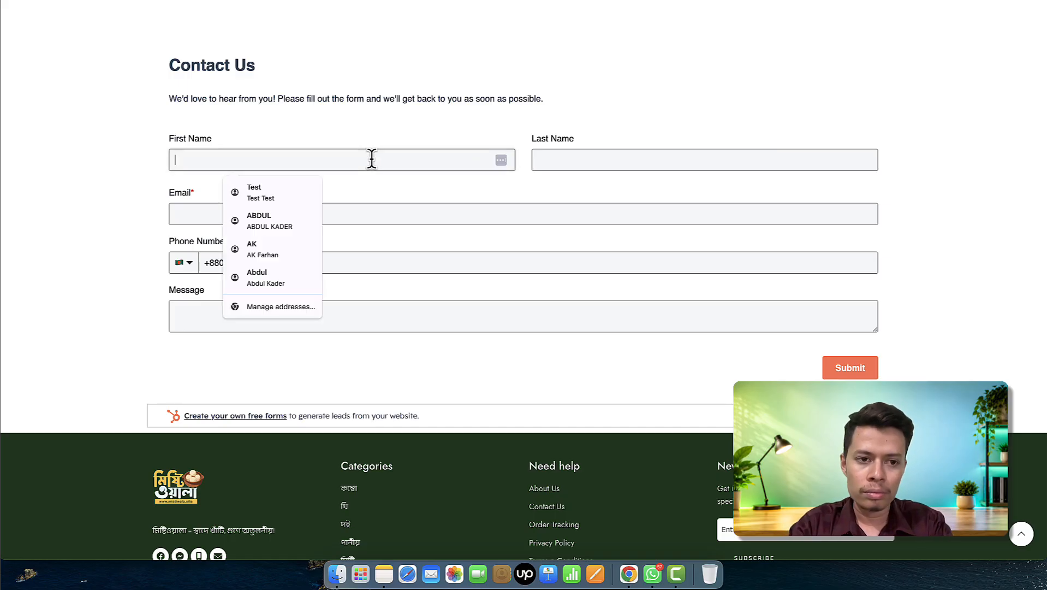
type("f")
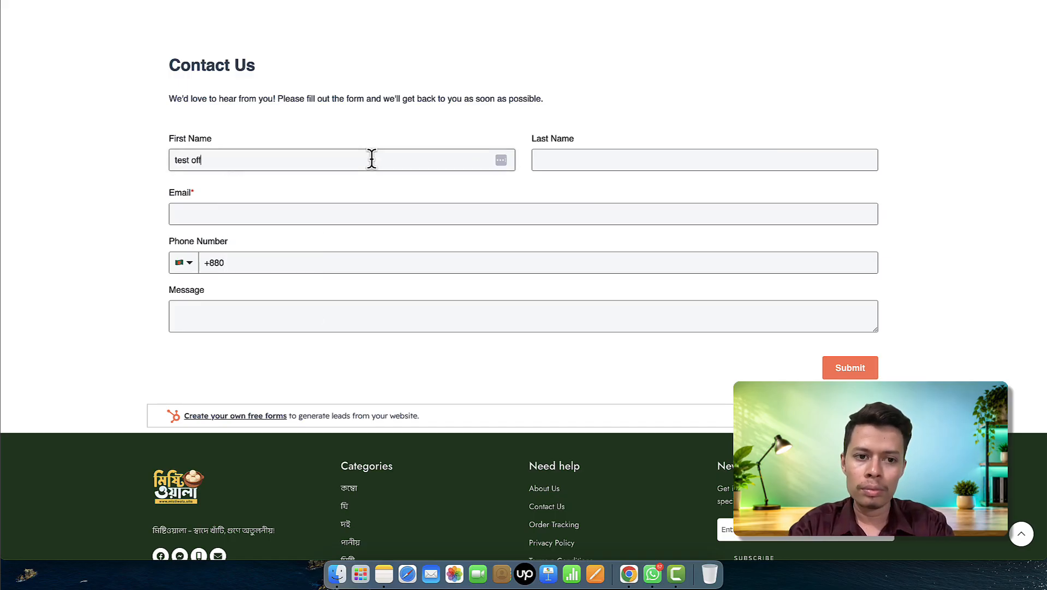
key("BackSpace")
key("BackSpace")
key("BackSpace")
key("BackSpace")
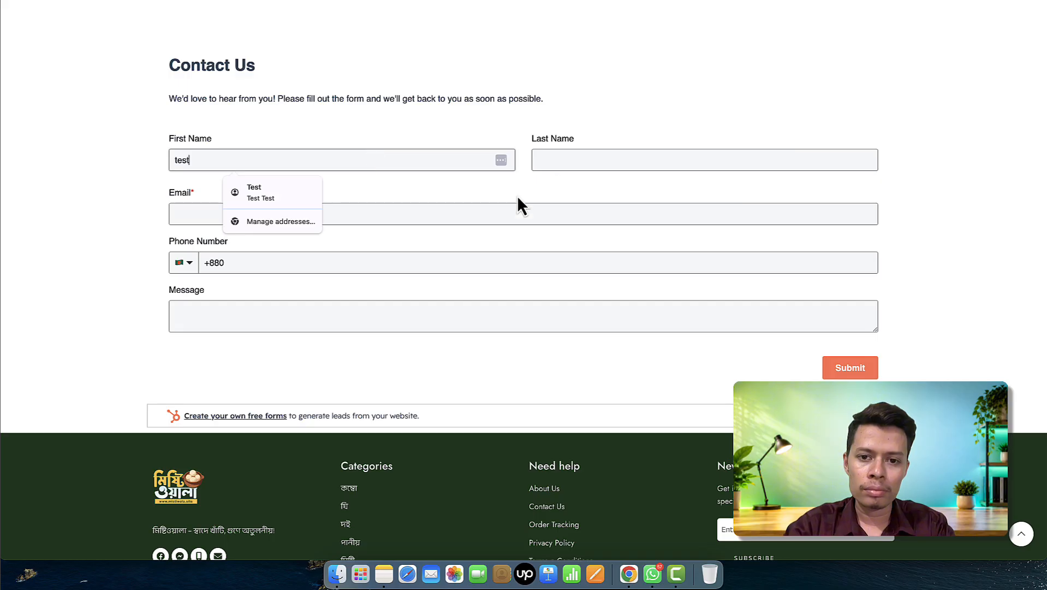
left_click(621, 158)
type("off")
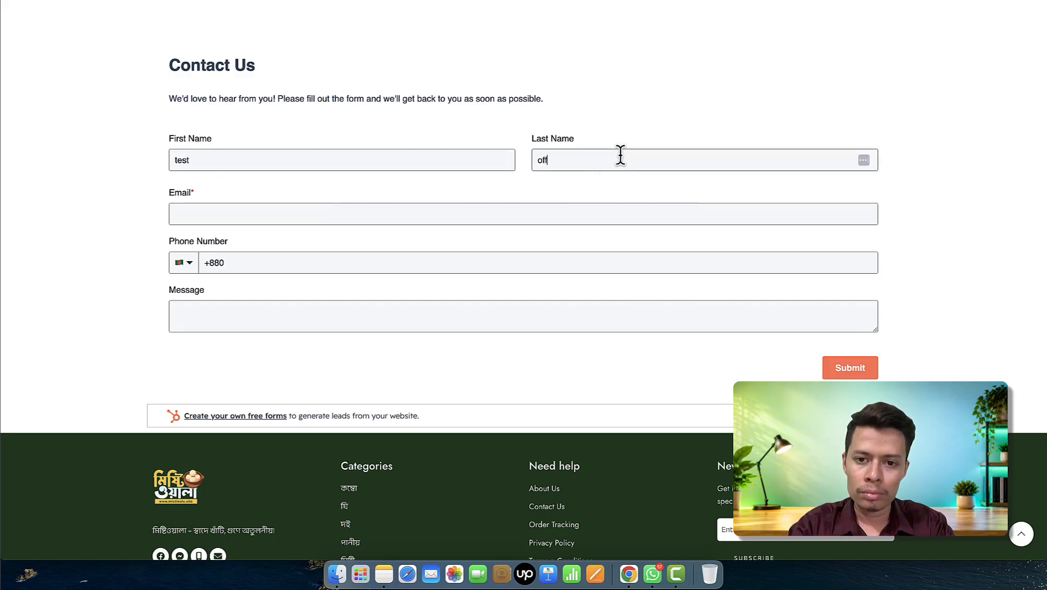
type("line")
left_click(559, 212)
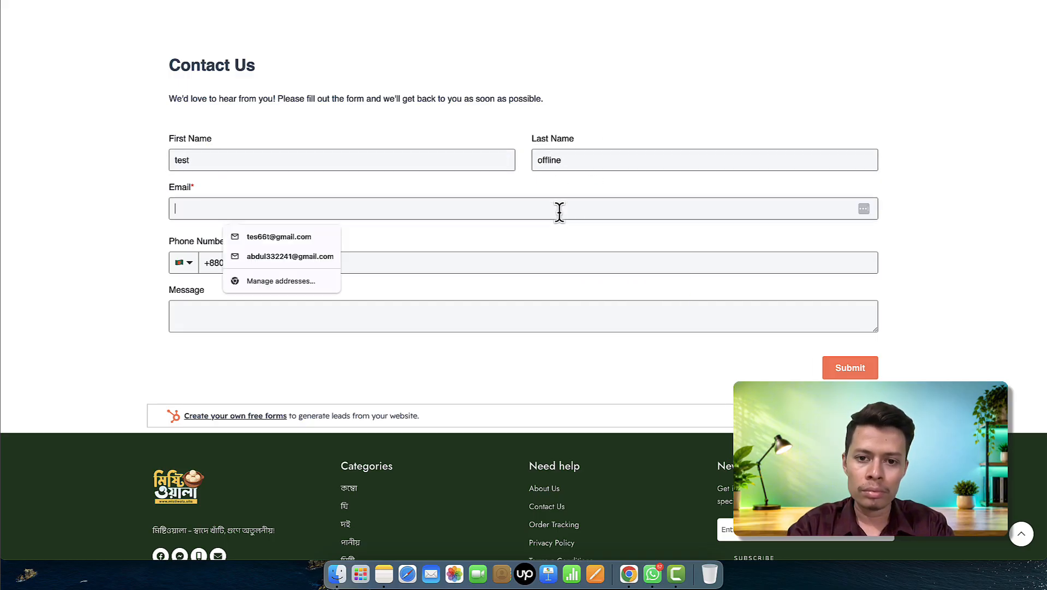
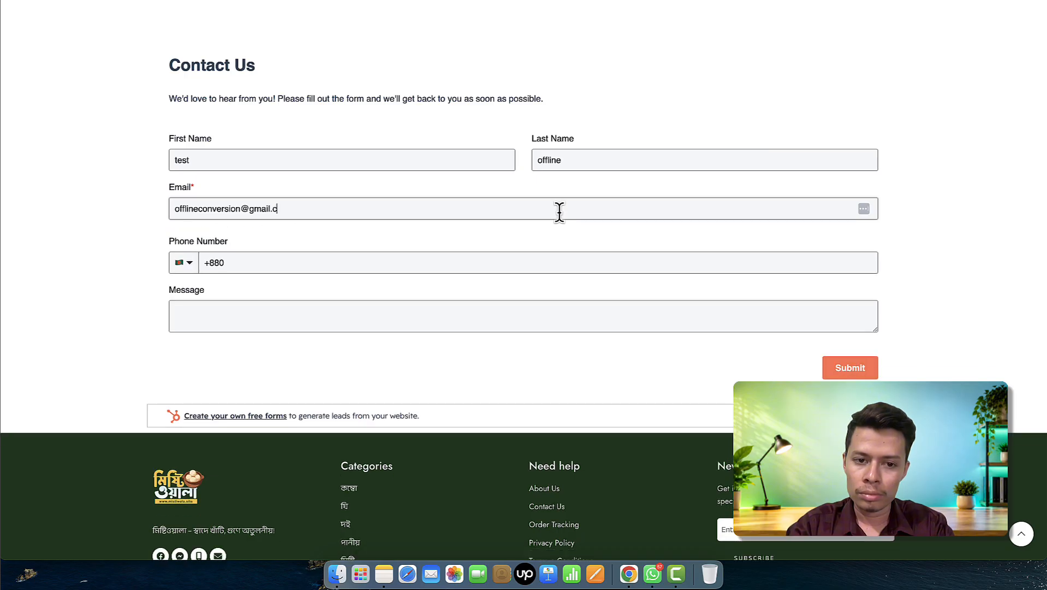
left_click(569, 260)
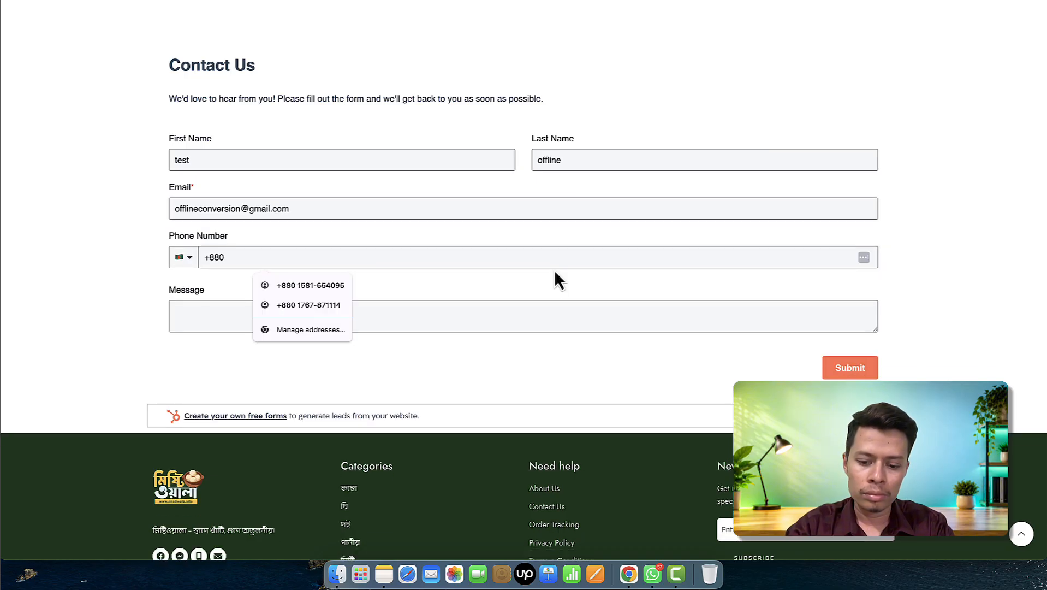
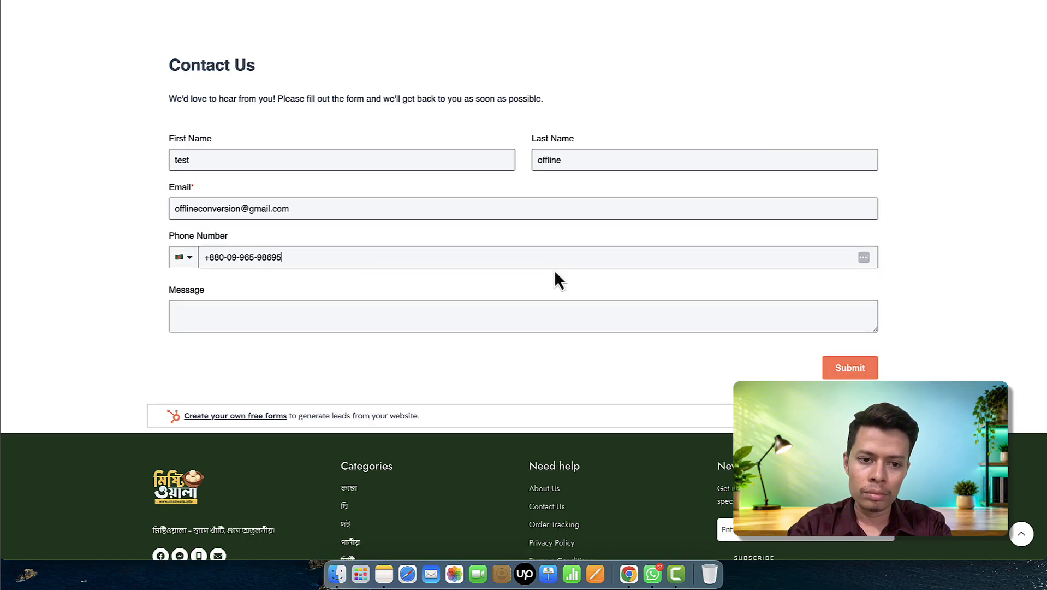
left_click(520, 314)
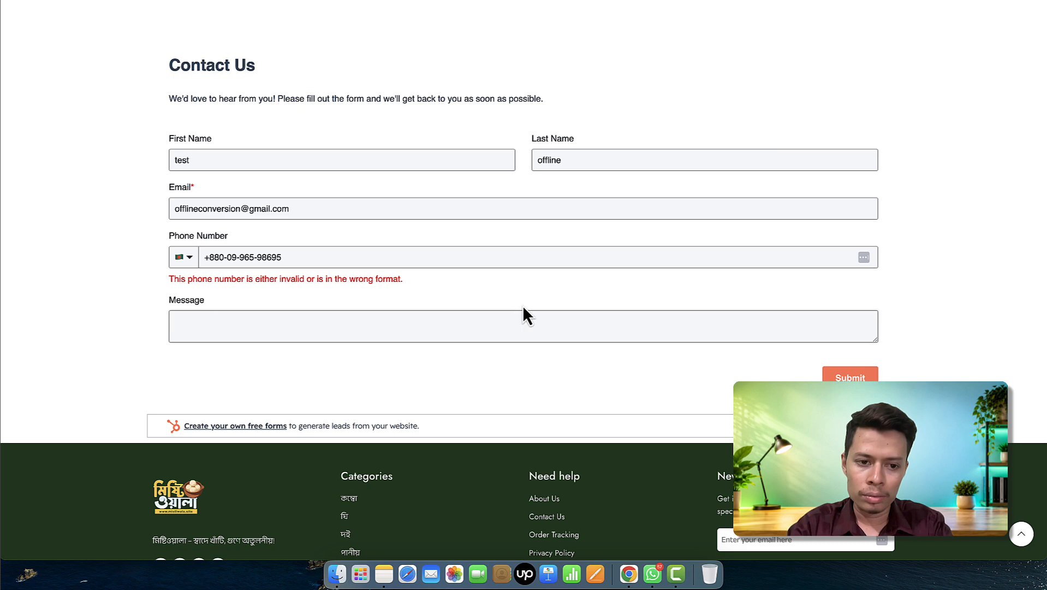
type("test offline")
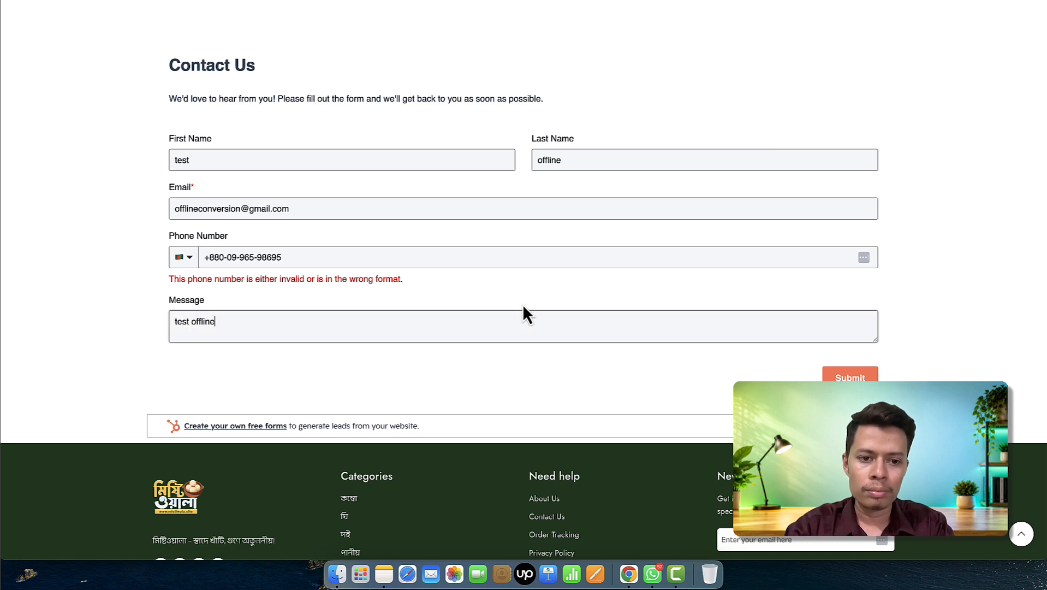
- Replace the invalid phone number with a saved autofill number and submit the form
left_click(450, 256)
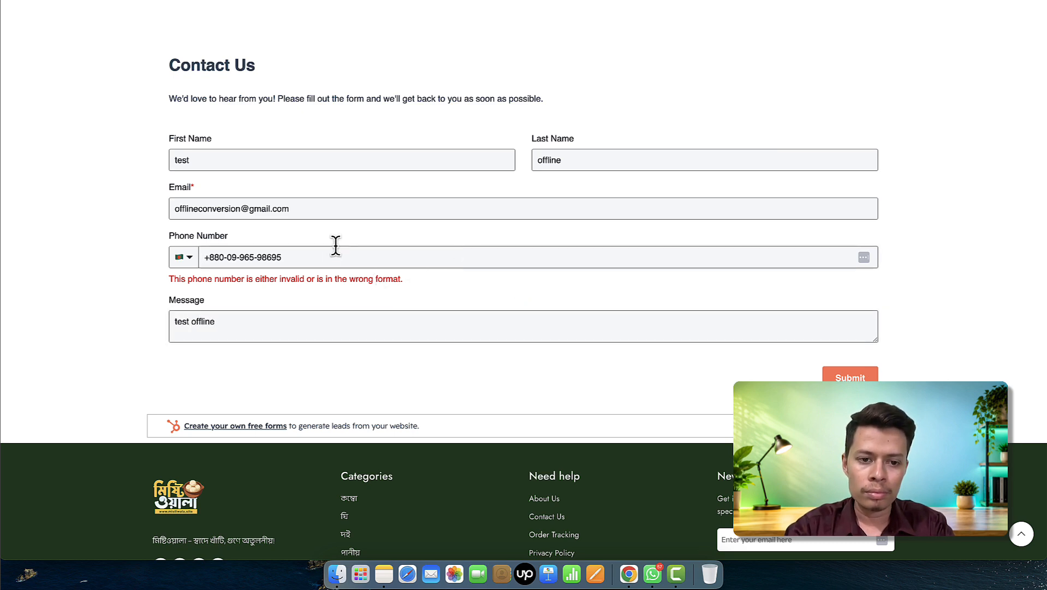
left_click(323, 257)
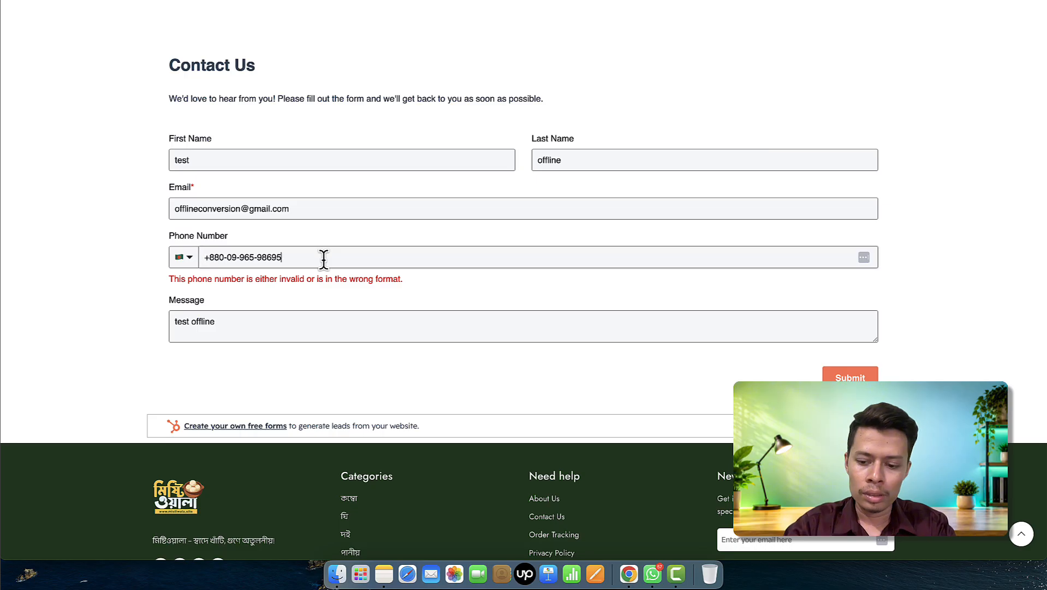
key("BackSpace")
key("BackSpace")
key("BackSpace")
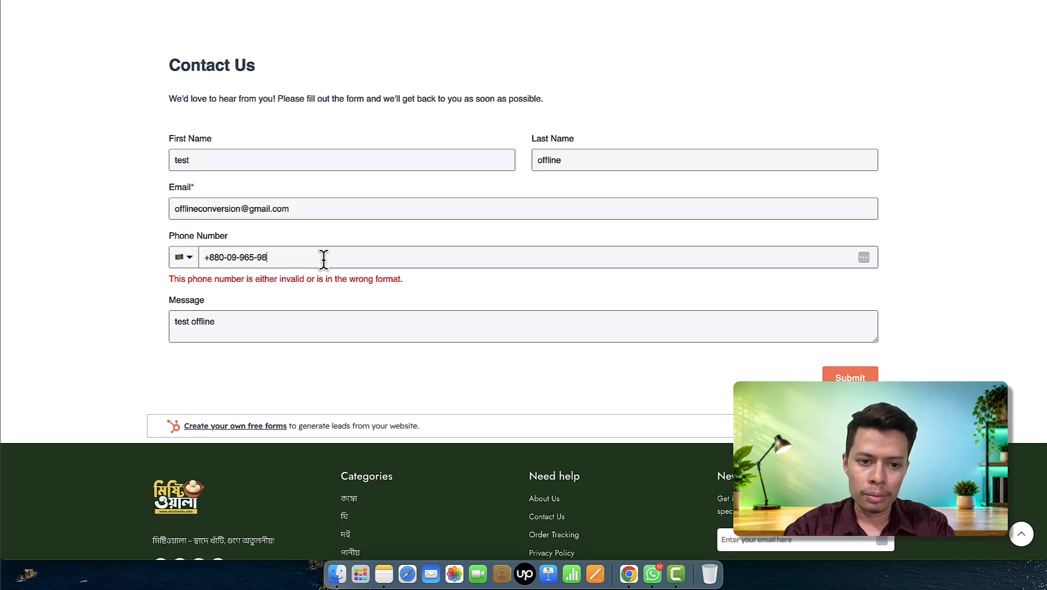
type("9")
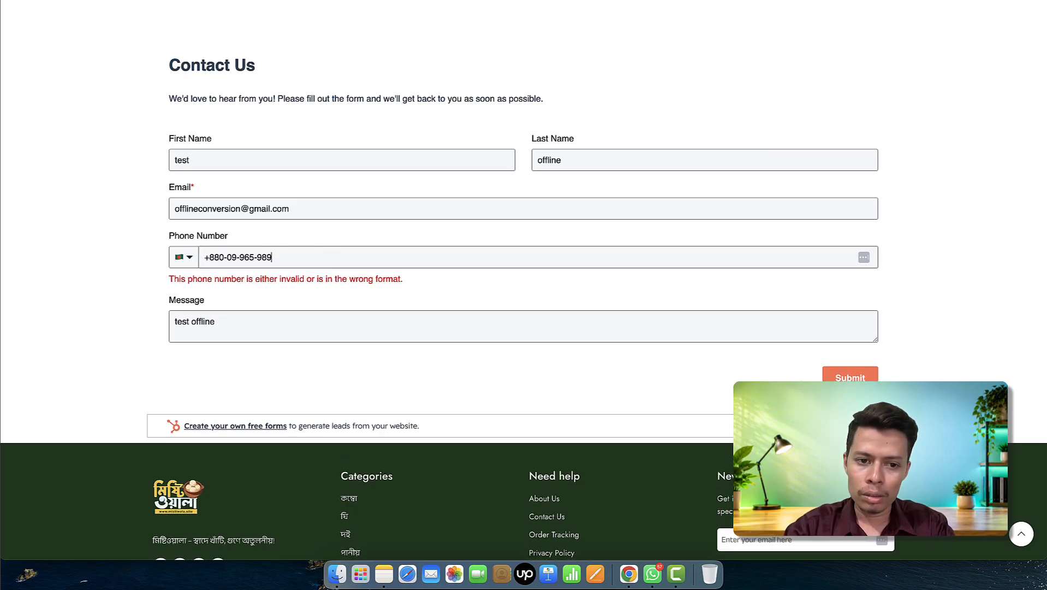
type("0")
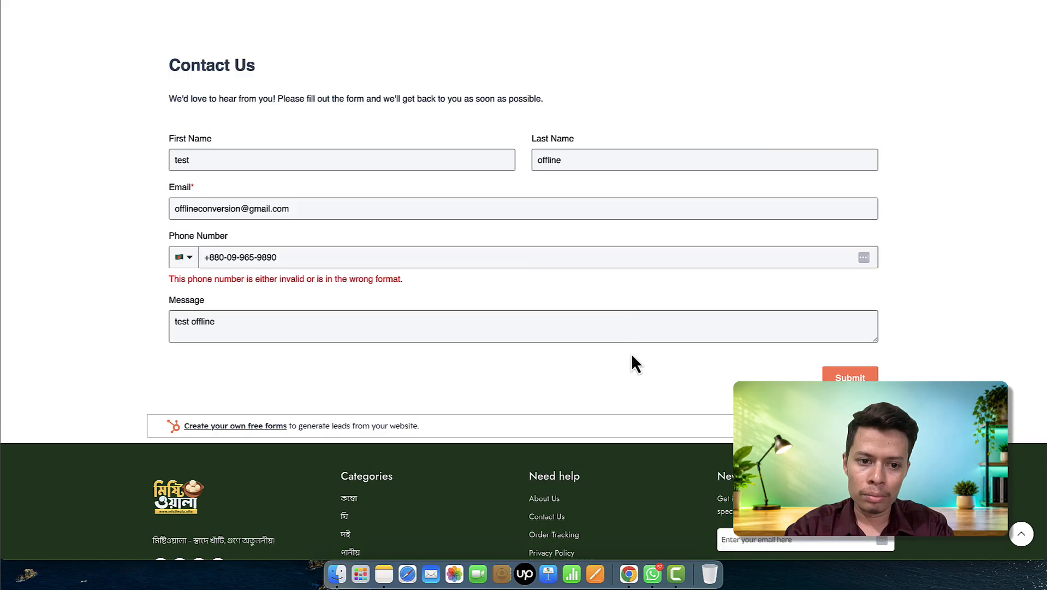
left_click_drag(313, 253, 201, 264)
key("BackSpace")
left_click(229, 255)
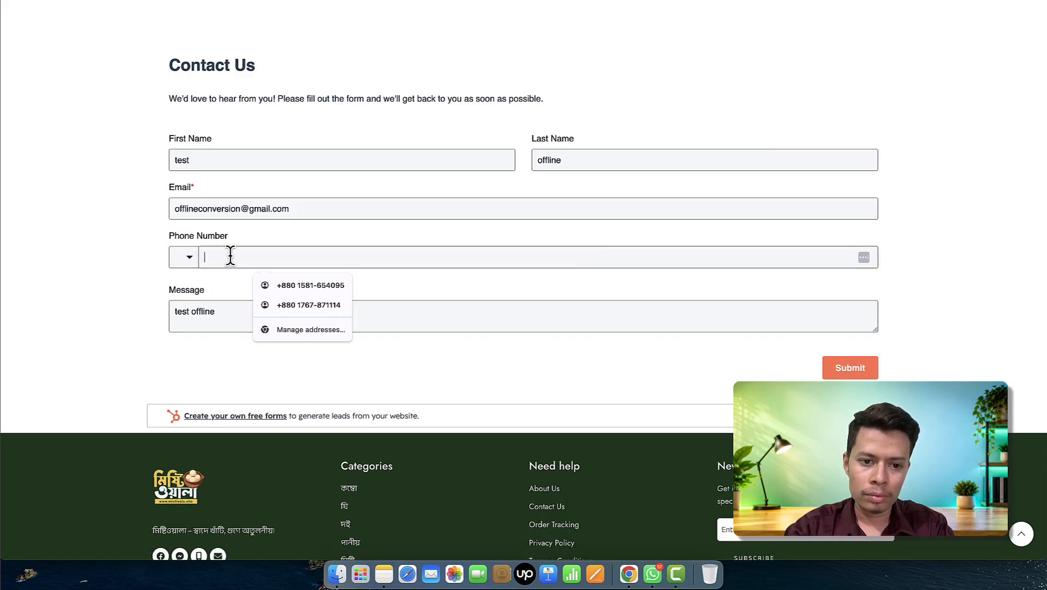
left_click(302, 289)
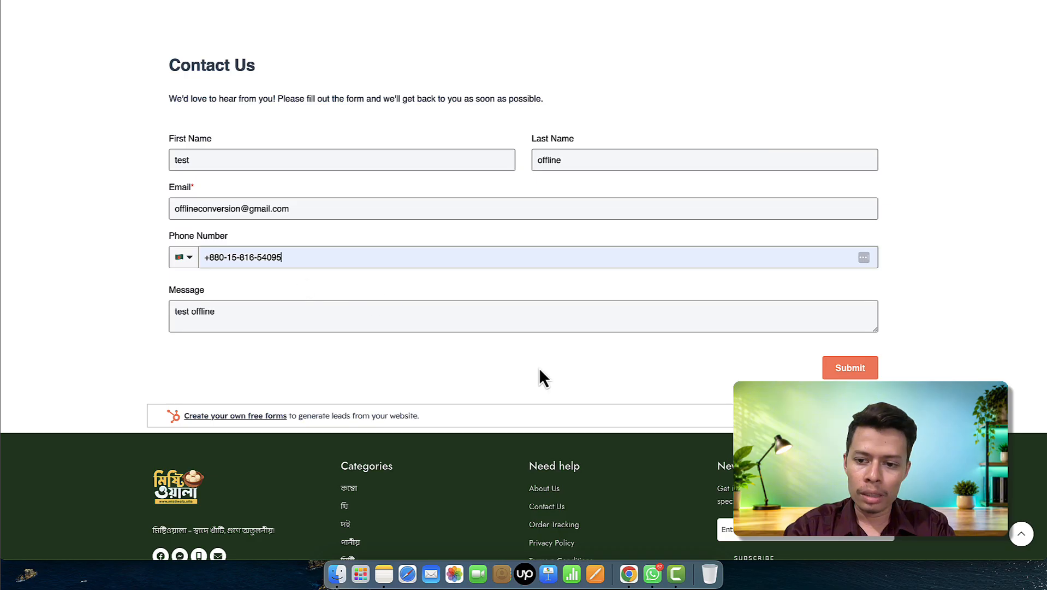
left_click(852, 368)
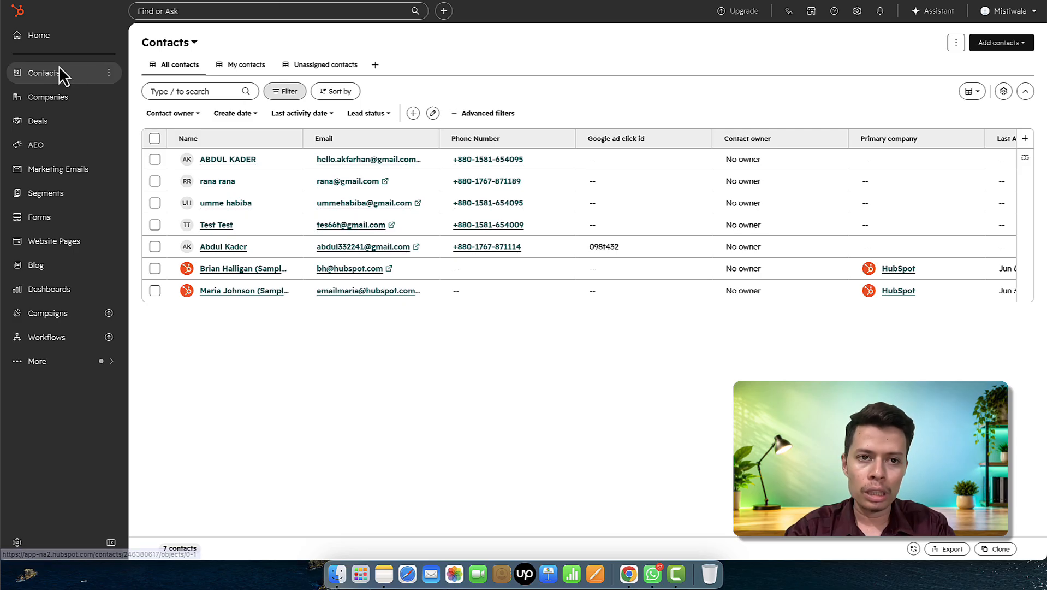
- Find the new test contact with Google ad click id test09998 in All contacts and open its record
left_click(59, 66)
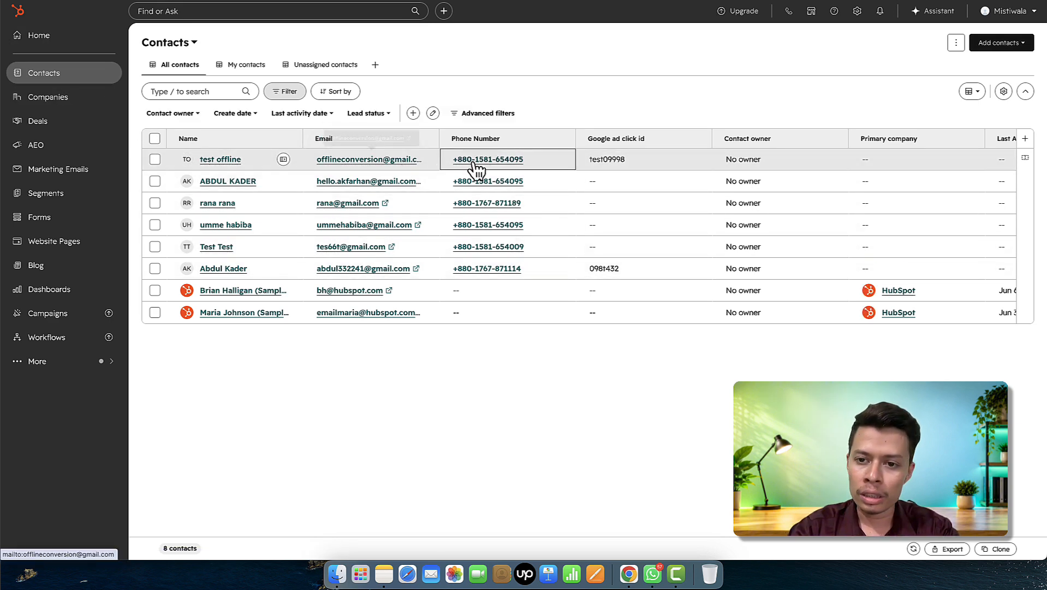
left_click(221, 163)
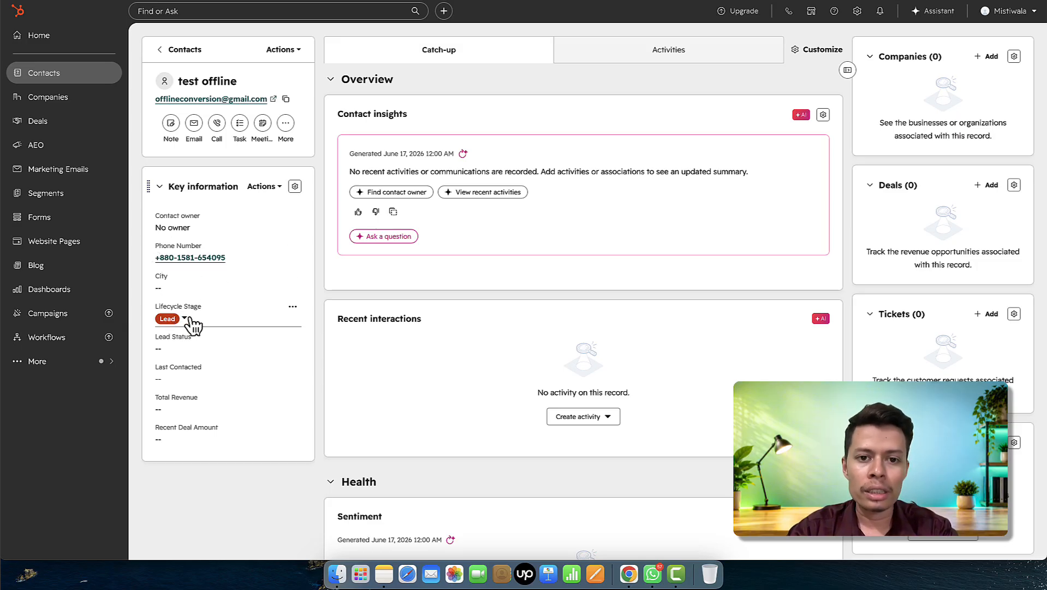
left_click(187, 318)
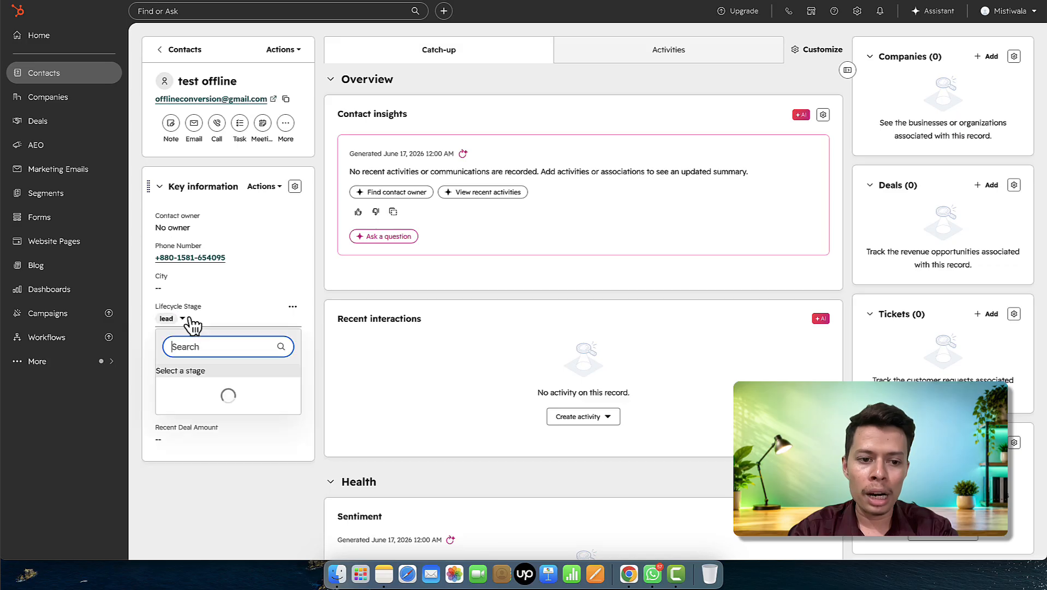
scroll(234, 426, "down", 1)
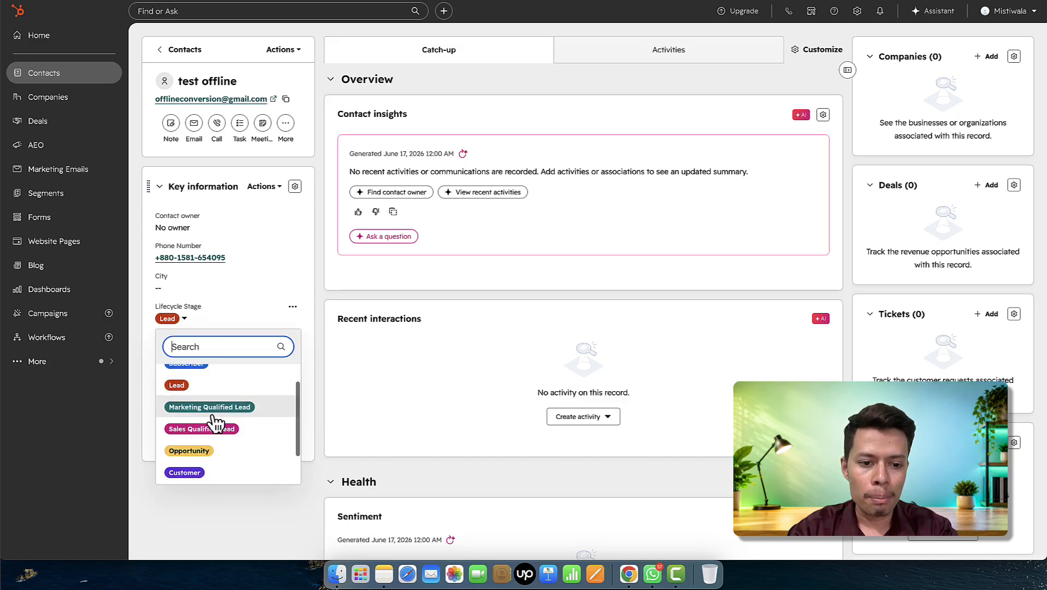
scroll(244, 431, "down", 1)
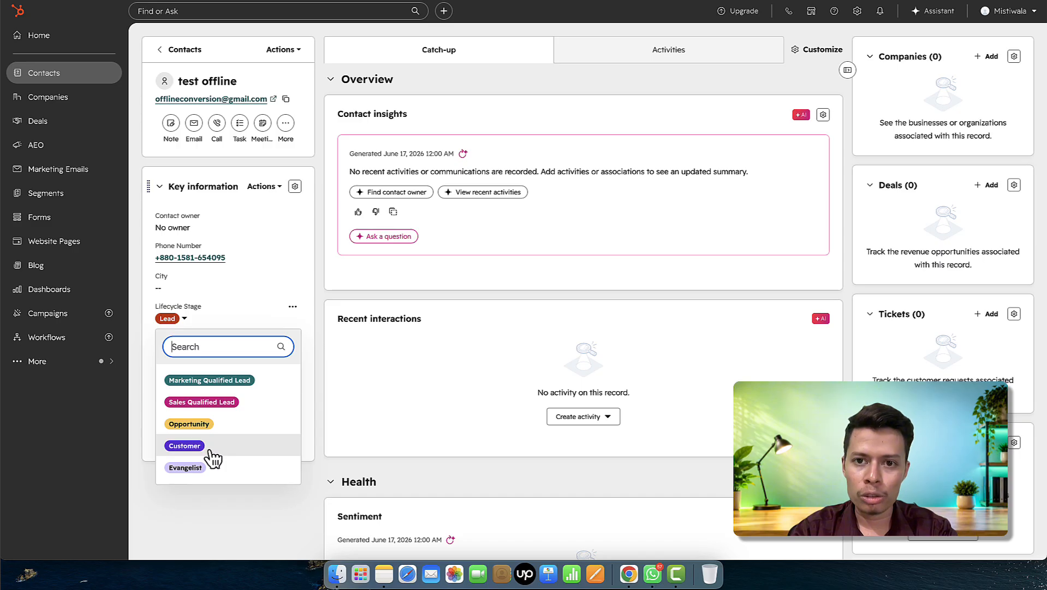
left_click(247, 535)
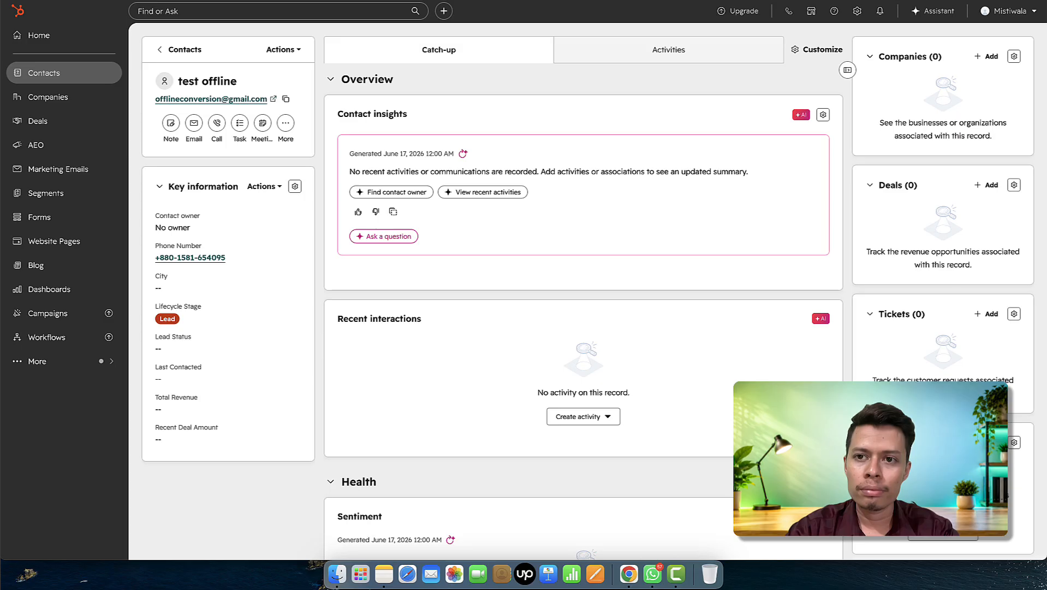
left_click(806, 0)
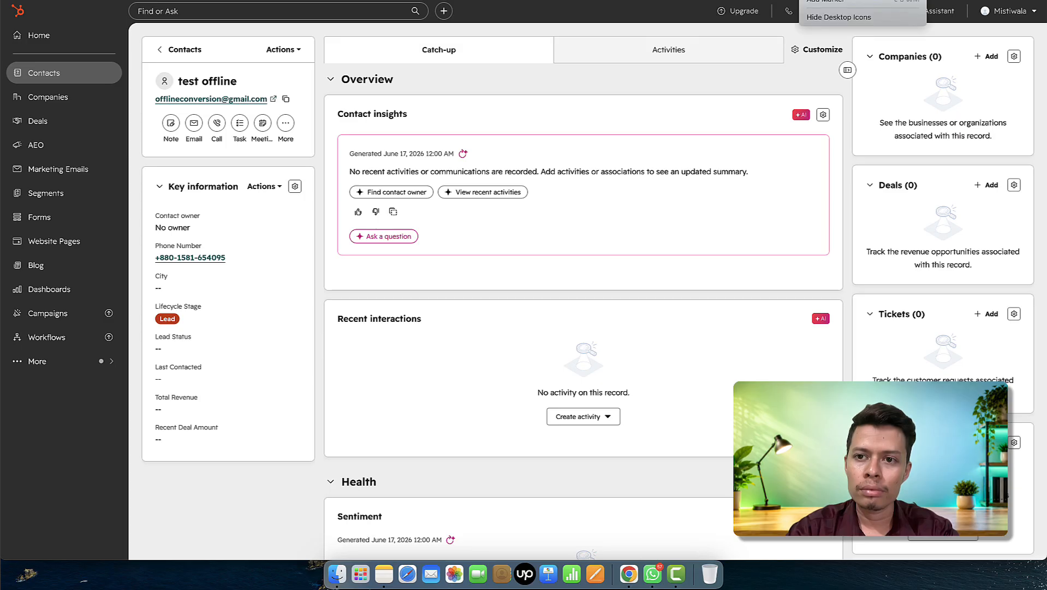
left_click(839, 0)
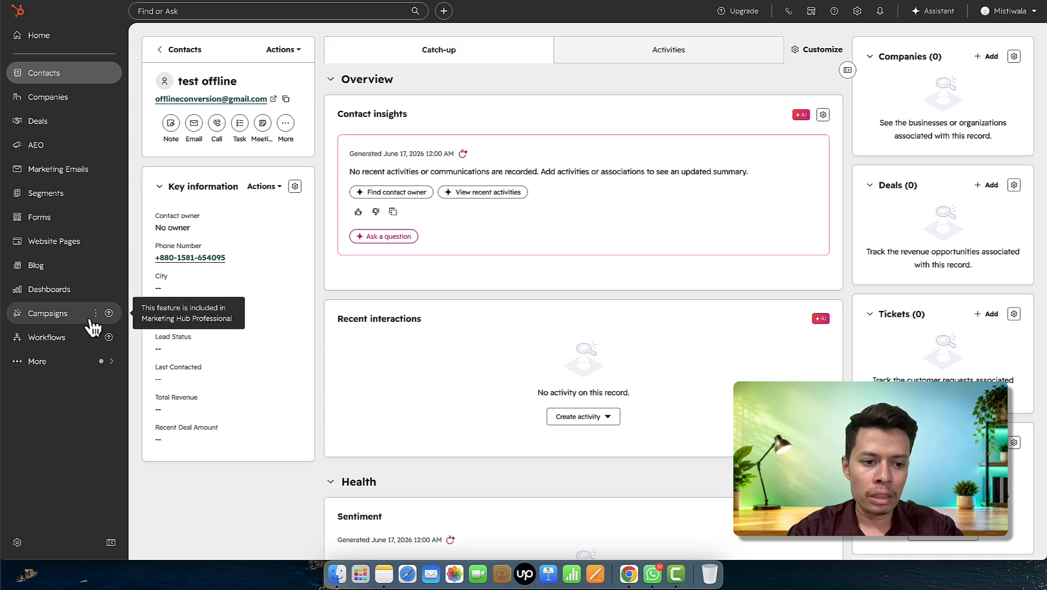
- Go to the Development overview from the More menu
left_click(46, 362)
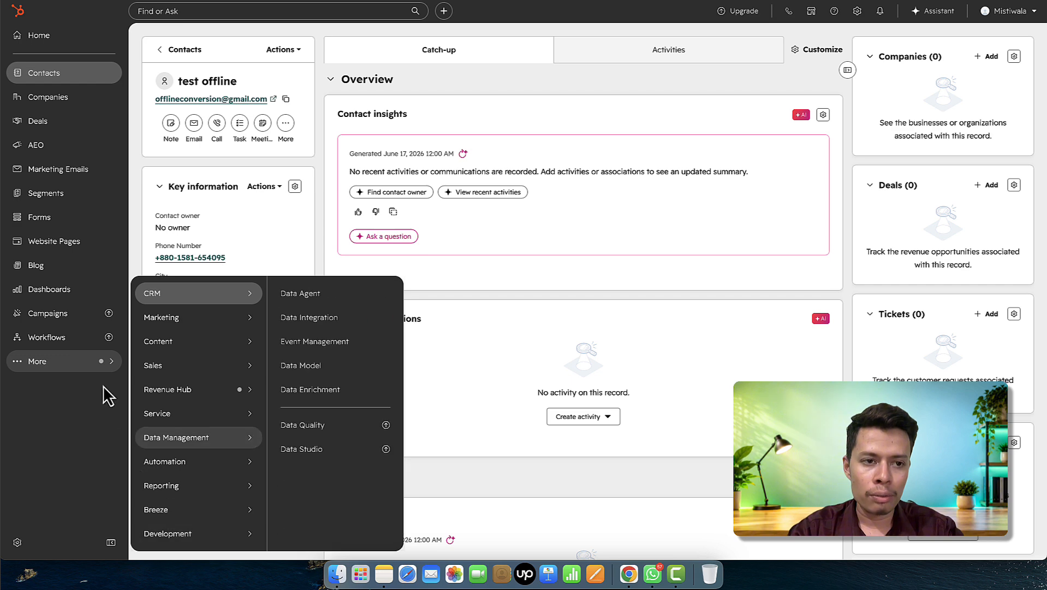
mouse_move(184, 522)
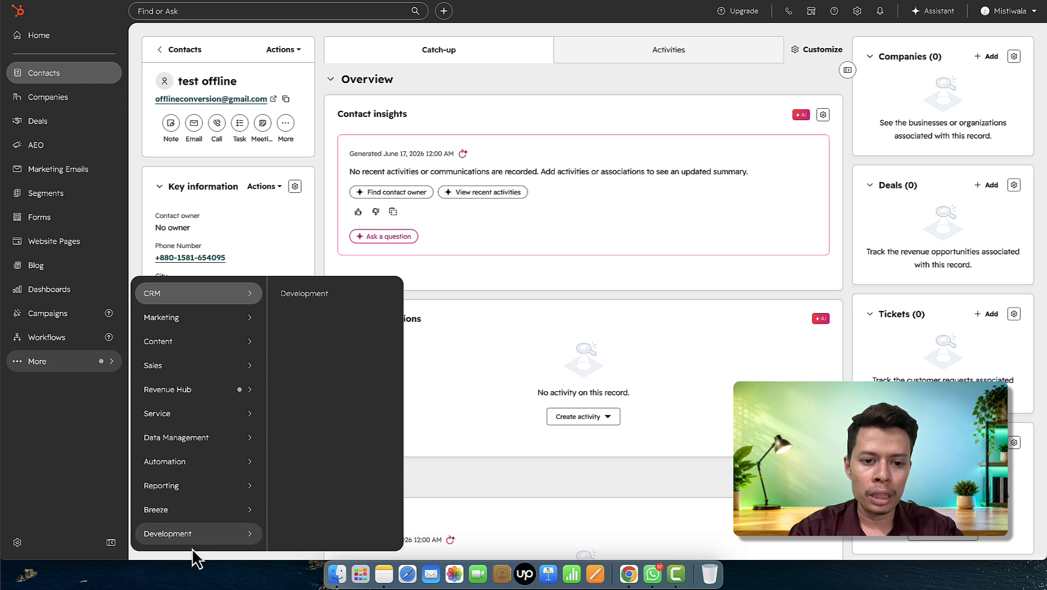
left_click(343, 293)
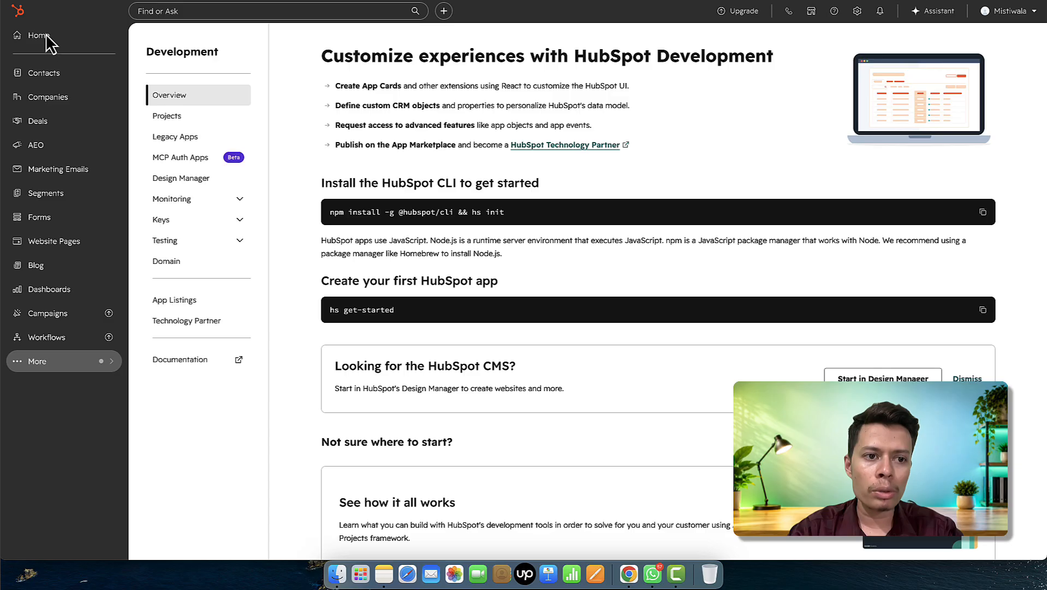
- Open the Contacts list in a second browser tab and switch between the two tabs
right_click(49, 73)
left_click(70, 79)
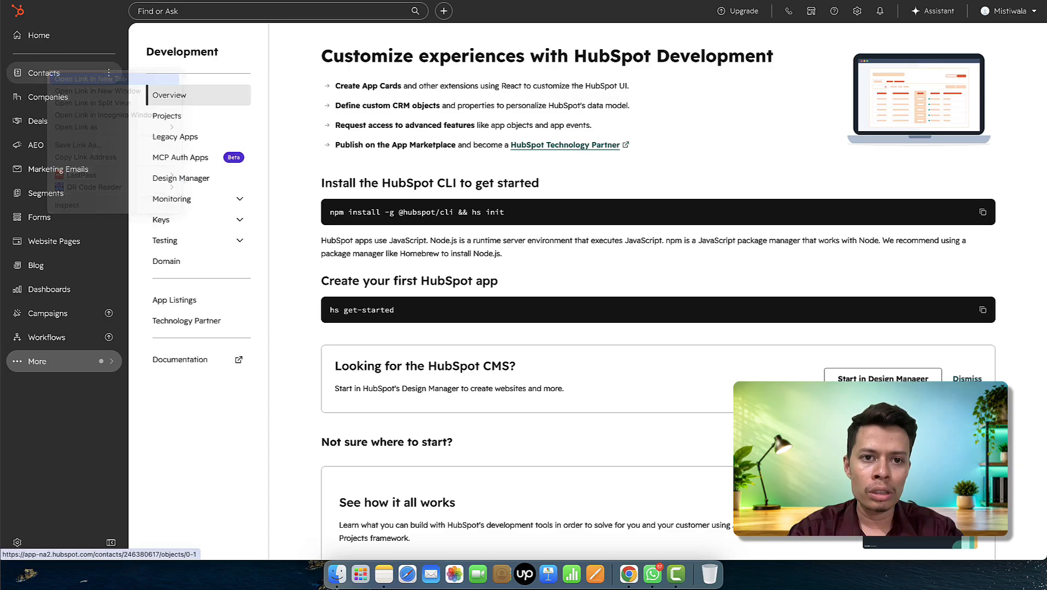
key("ctrl+Tab")
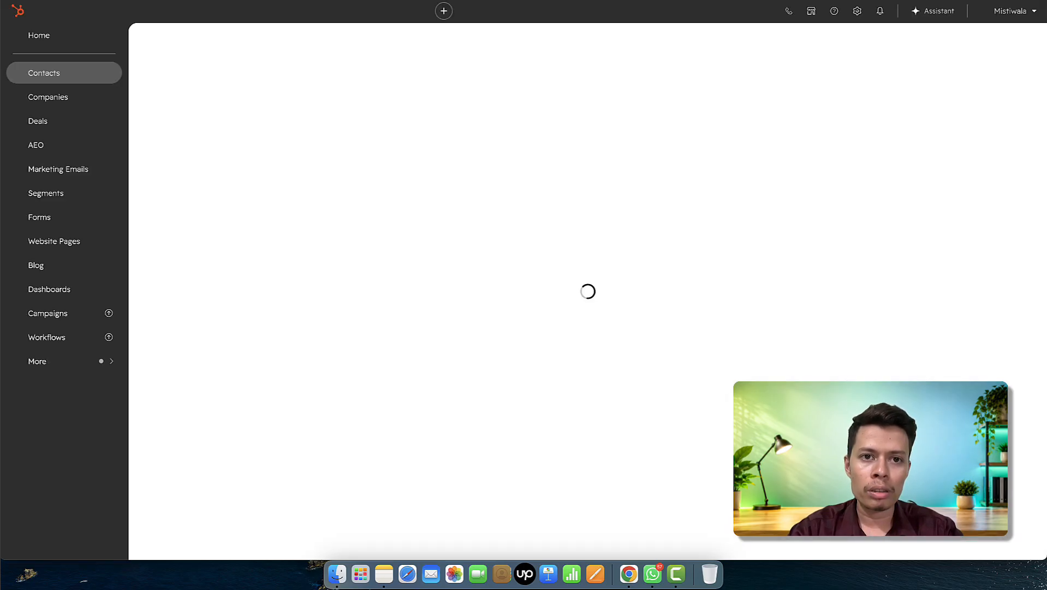
key("ctrl+shift+Tab")
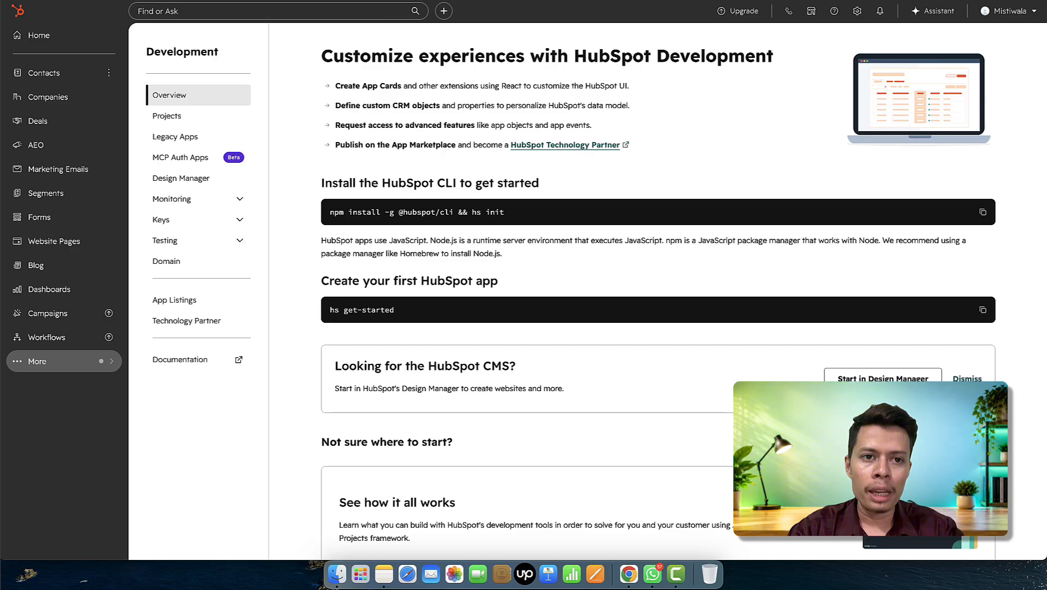
key("ctrl+Tab")
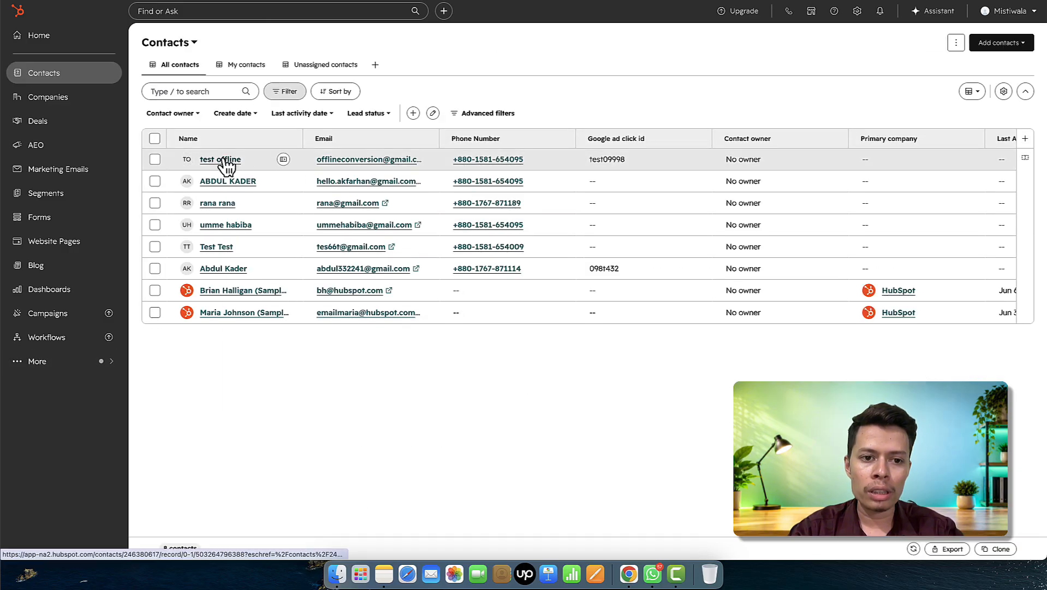
- Confirm the test contact's Google ad click id test09998 via its record and the contacts table columns
left_click(223, 159)
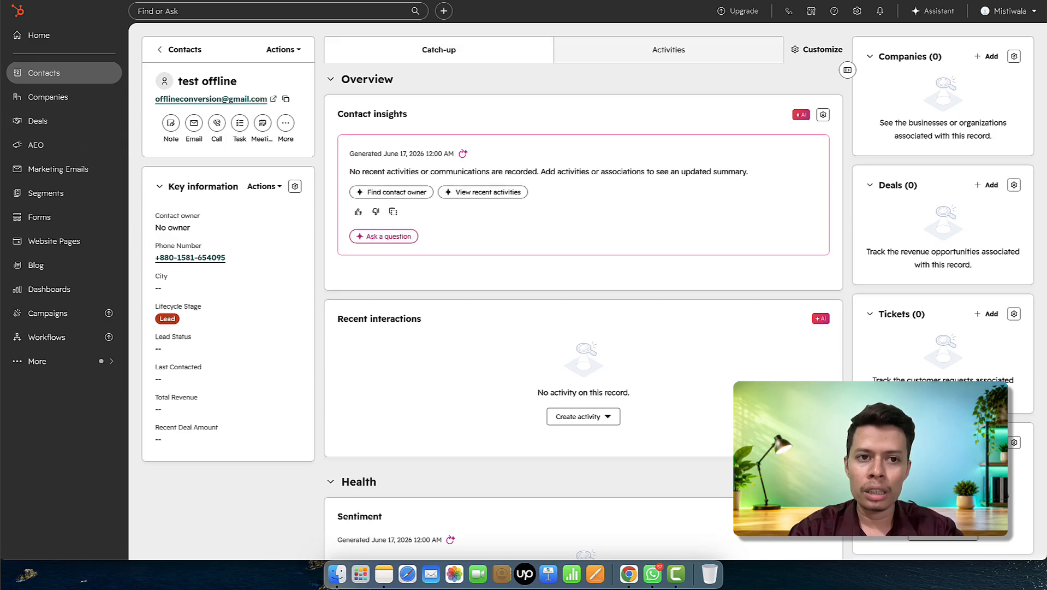
left_click(45, 73)
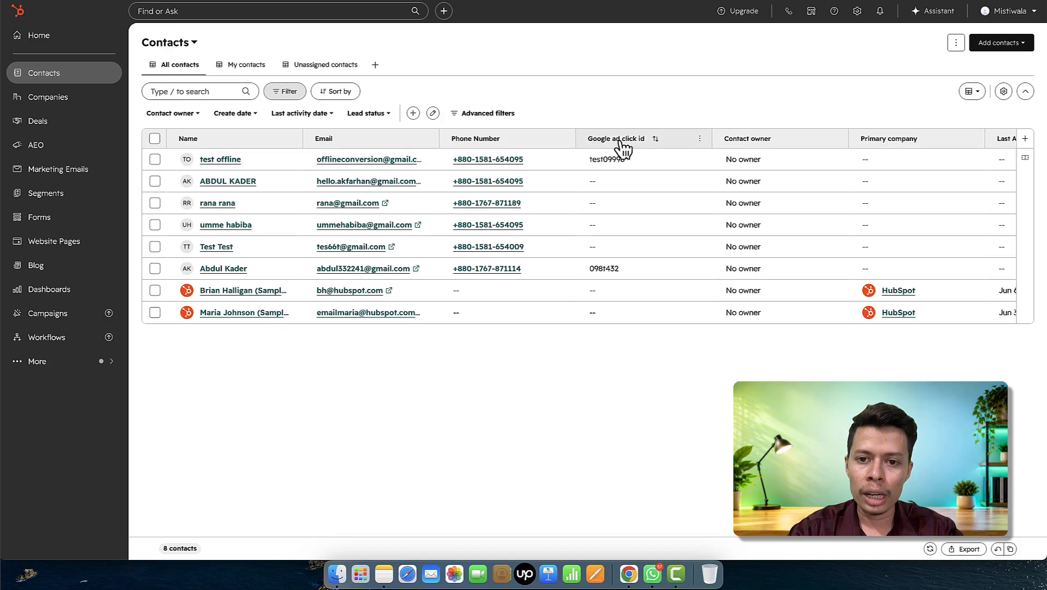
left_click(708, 180)
scroll(708, 180, "right", 4)
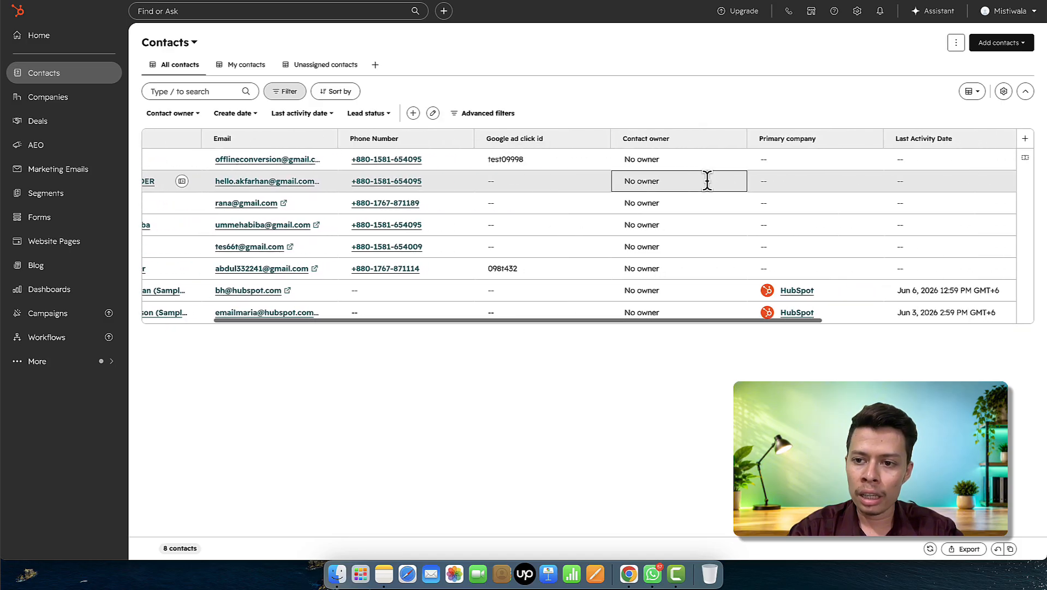
scroll(707, 179, "right", 3)
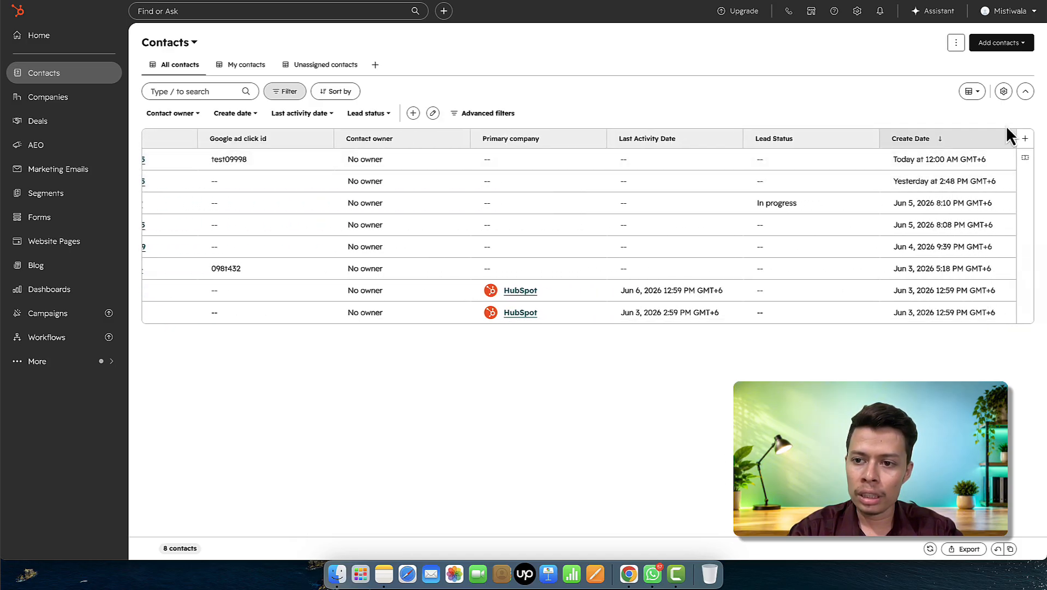
scroll(477, 302, "left", 8)
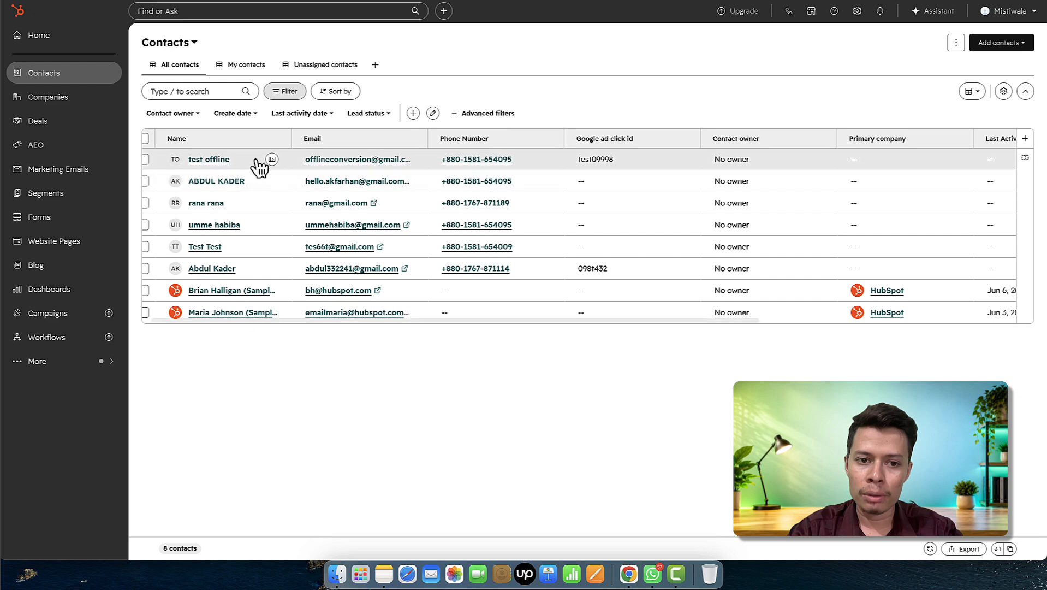
left_click(527, 165)
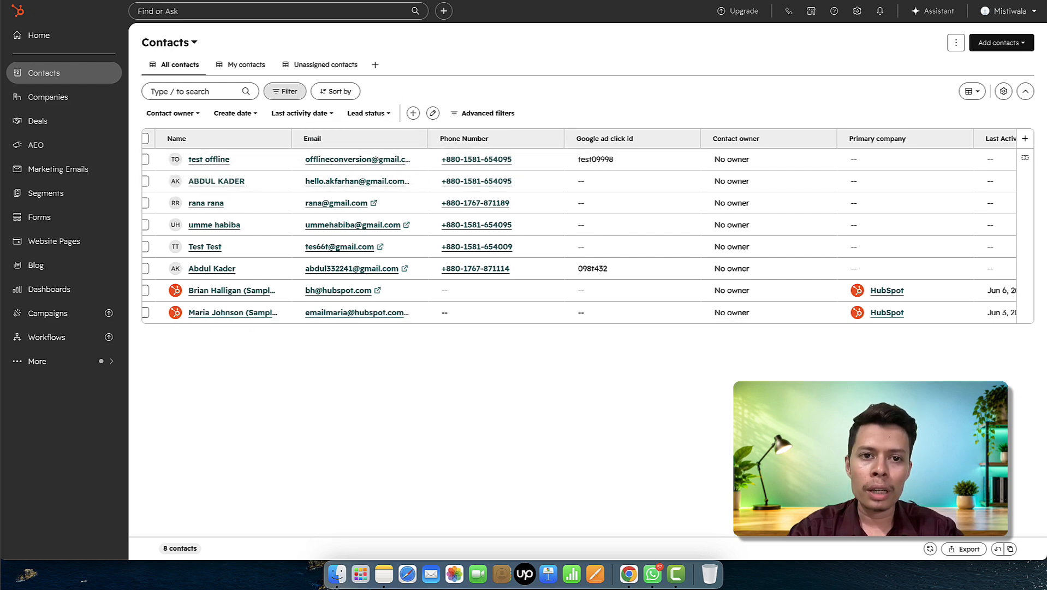
- Switch between the Development overview and contacts tabs and reopen the test contact's record
left_click(355, 1)
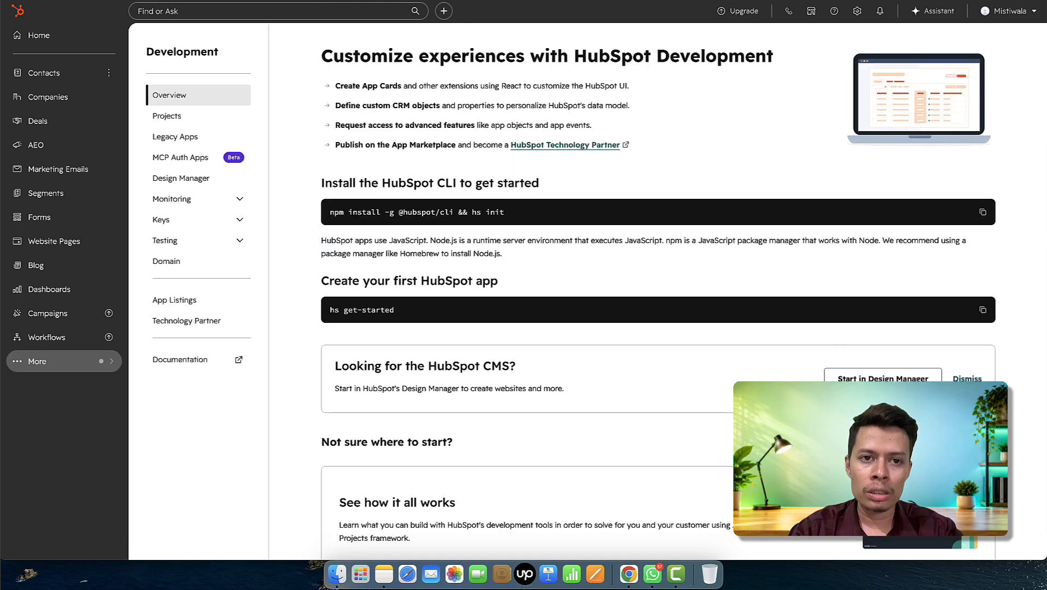
left_click(355, 0)
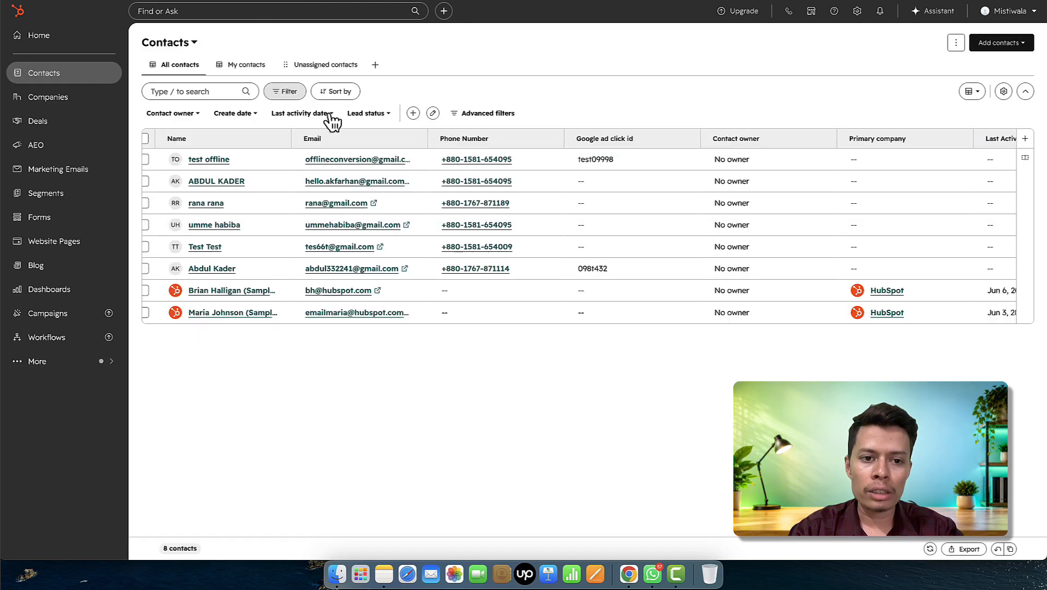
left_click(219, 162)
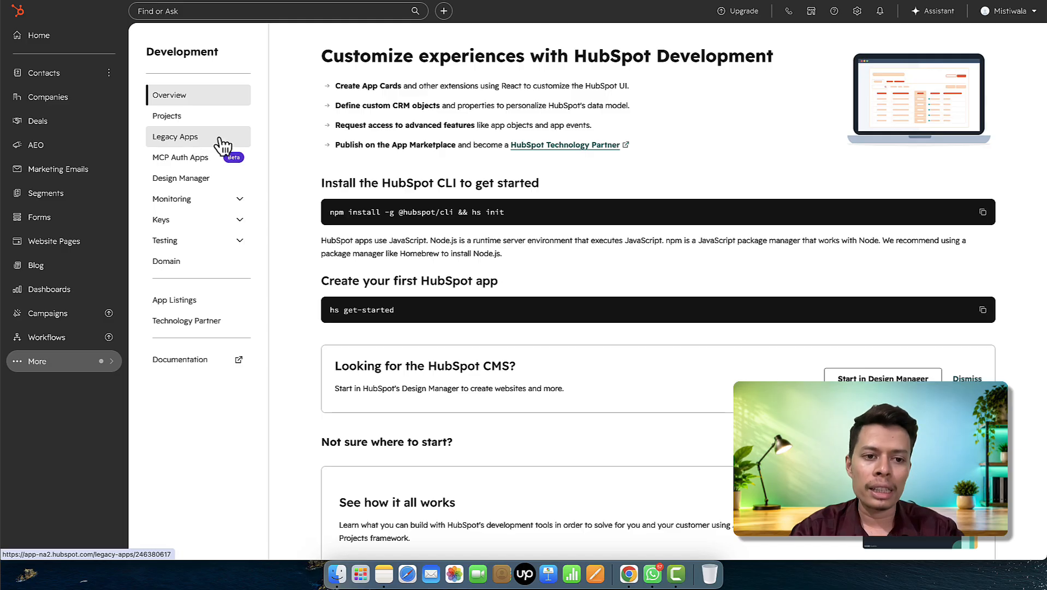
- Create a private legacy app from Legacy Apps, acknowledging the limited-functionality warning
left_click(187, 146)
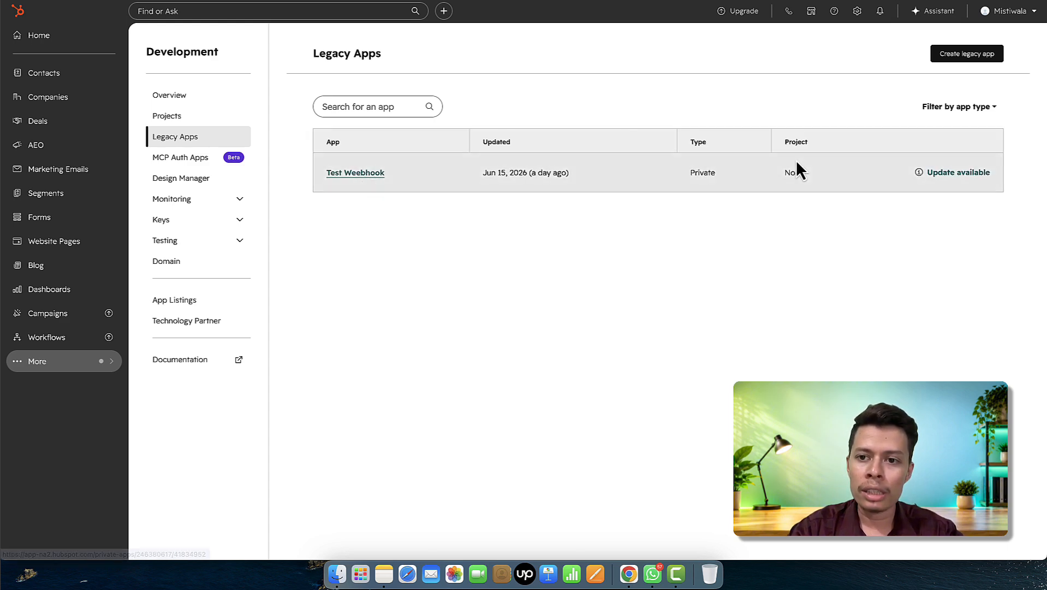
left_click(971, 61)
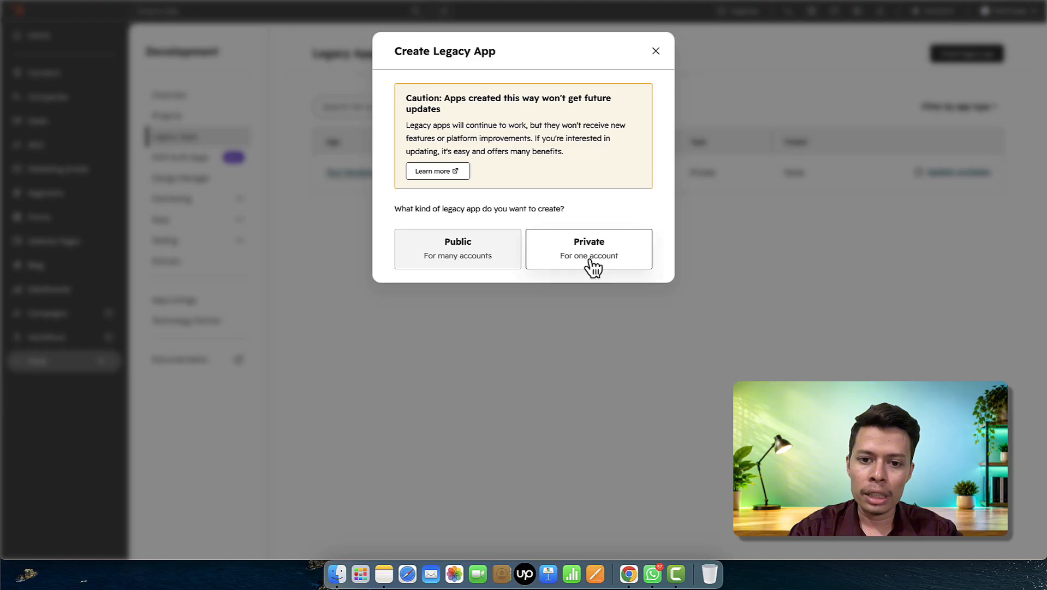
left_click(568, 253)
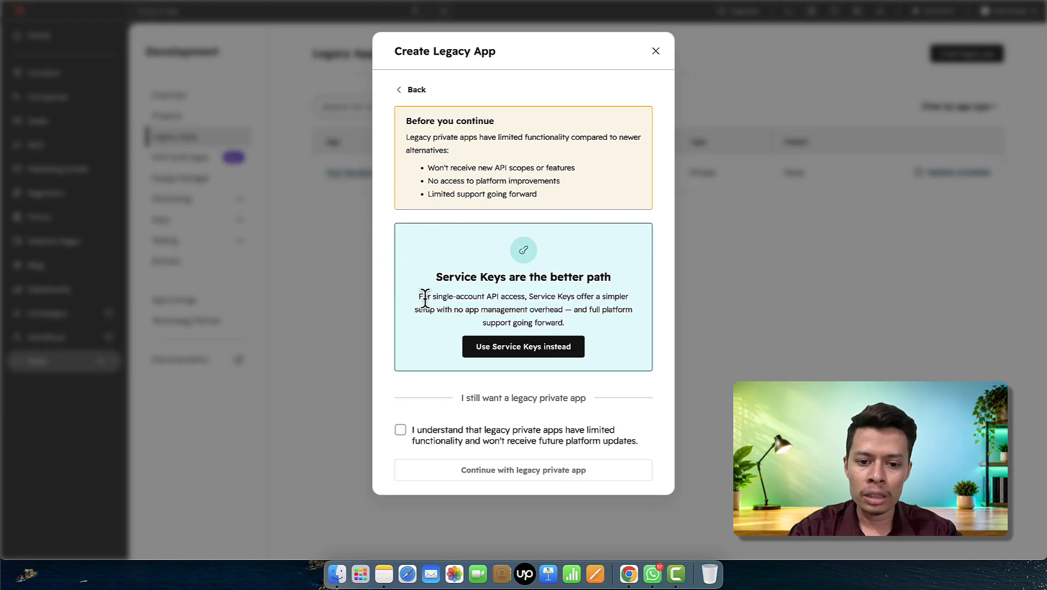
left_click(401, 430)
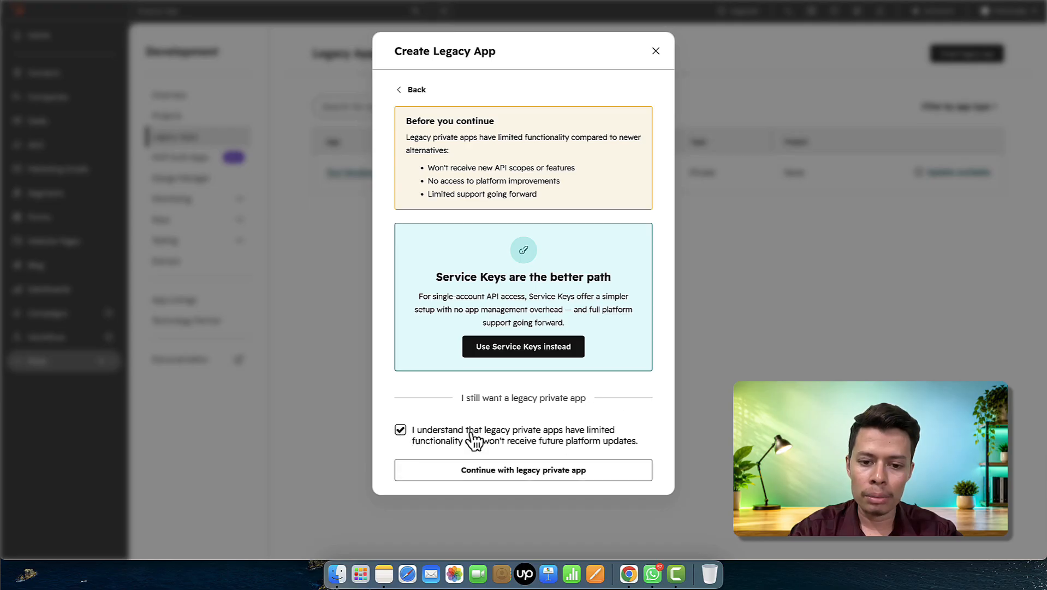
left_click(533, 478)
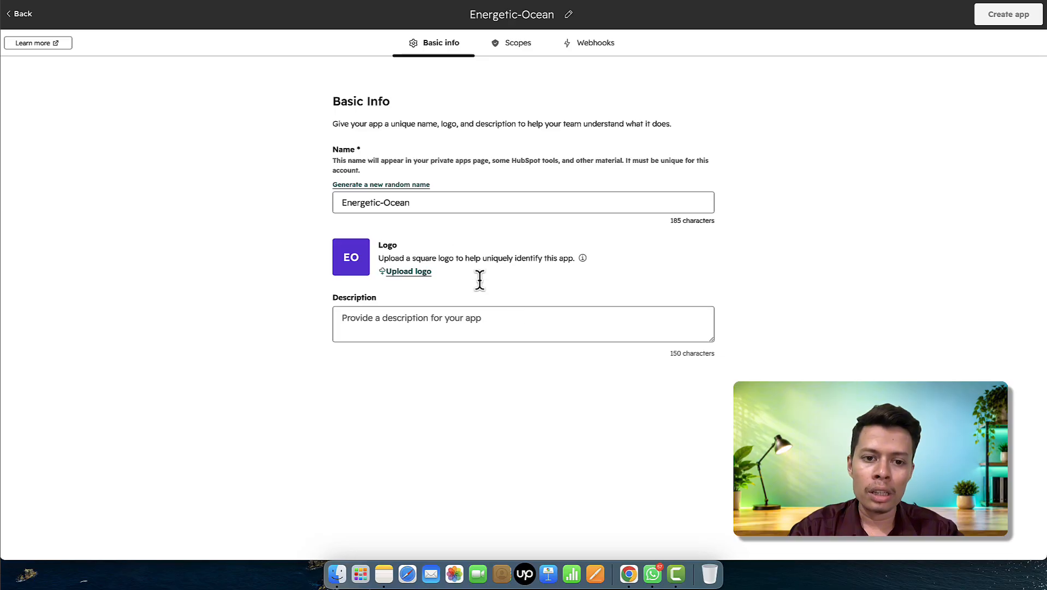
- Replace the default app name Energetic-Ocean with 'test app -2'
left_click(436, 198)
key("super+a")
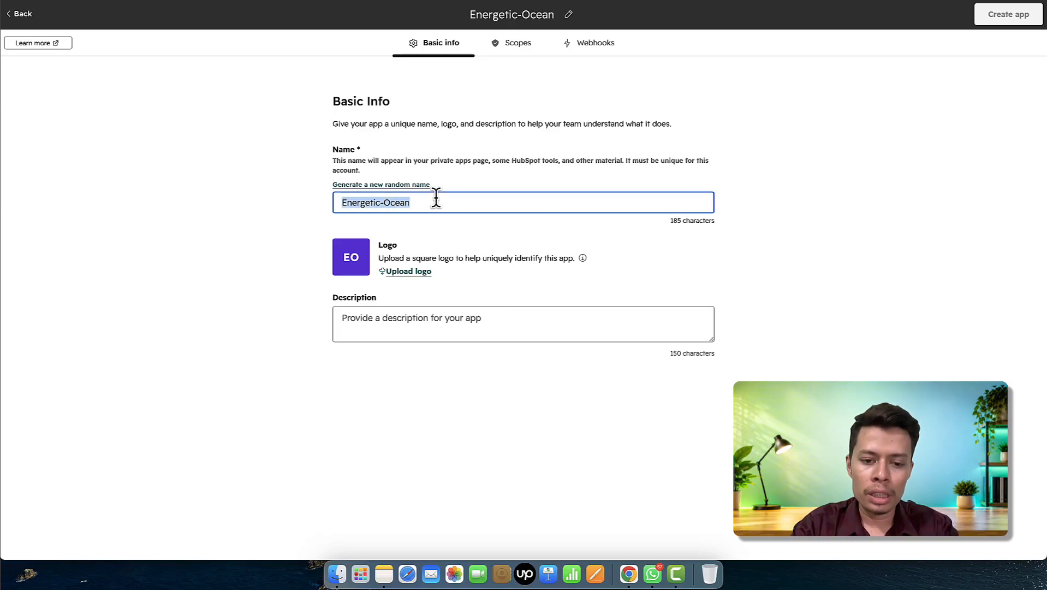
type("test")
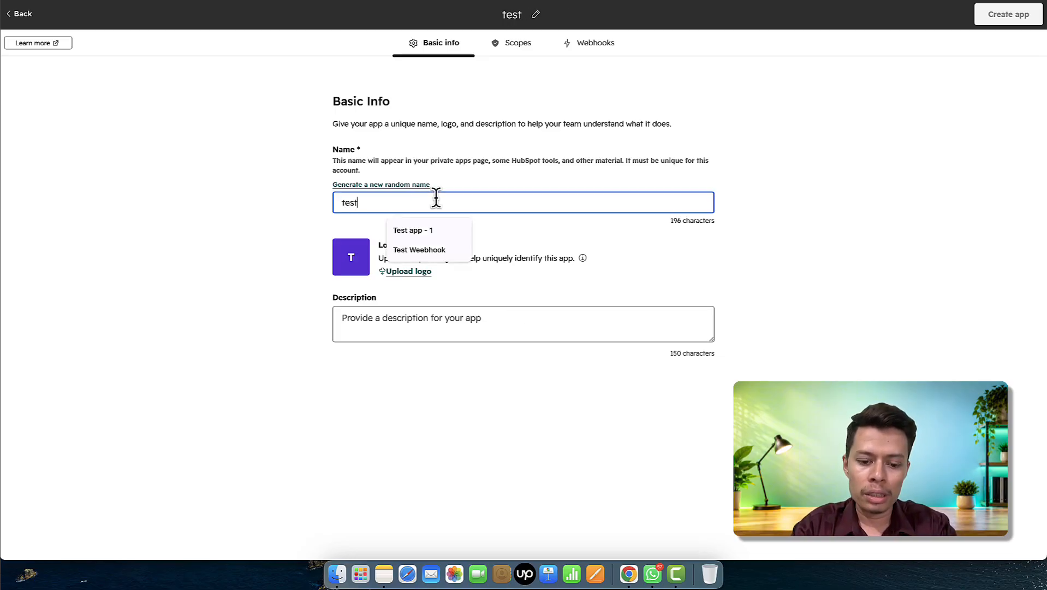
type(" app -")
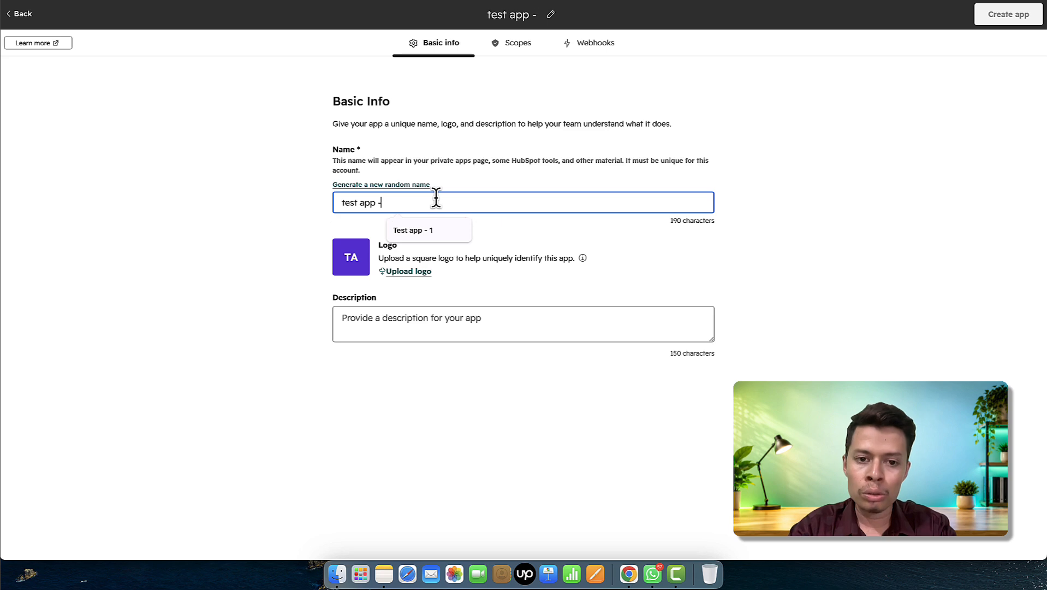
type("2")
left_click(804, 321)
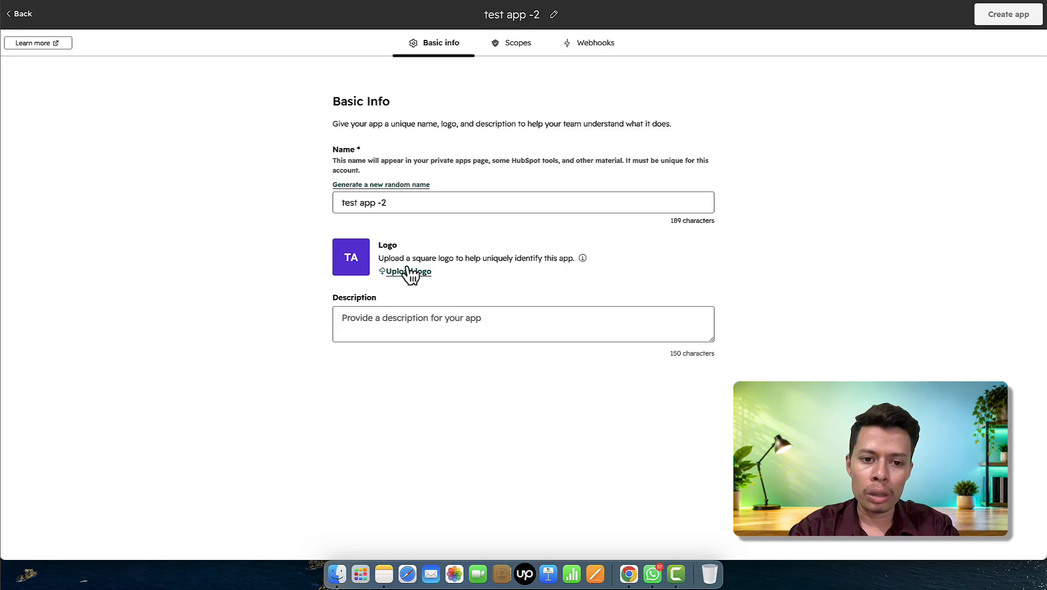
- Grant crm.objects.contacts.read and crm.objects.contacts.sensitive.read scopes, then go to the Webhooks target URL field
left_click(523, 55)
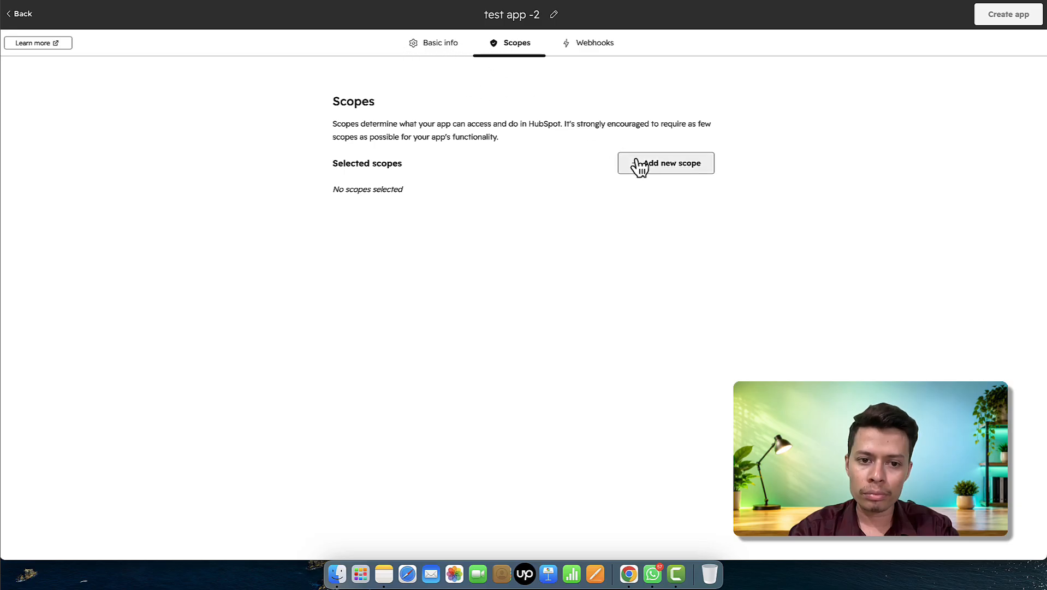
left_click(661, 168)
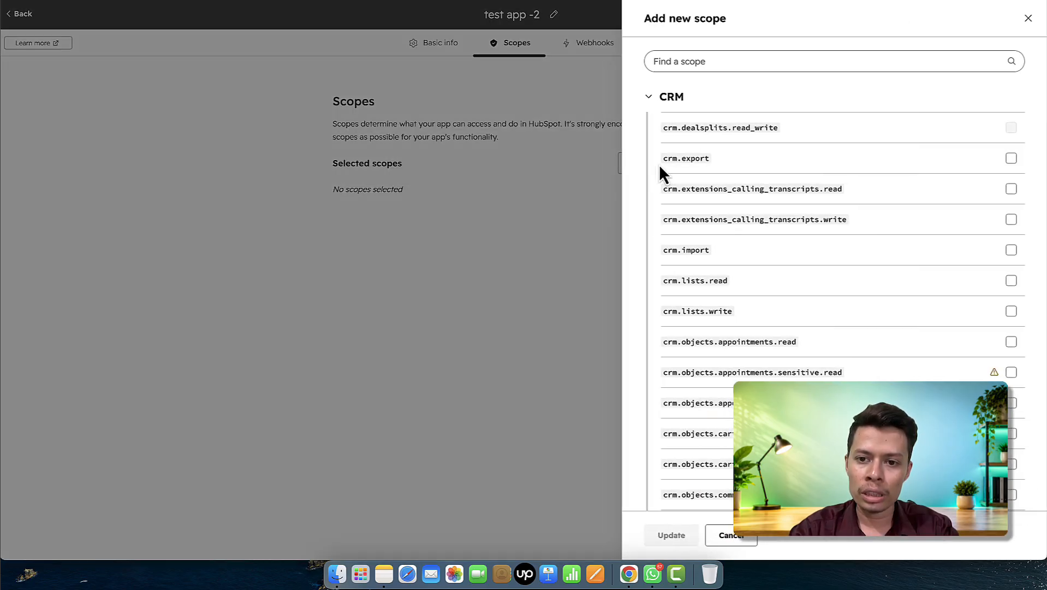
left_click(728, 64)
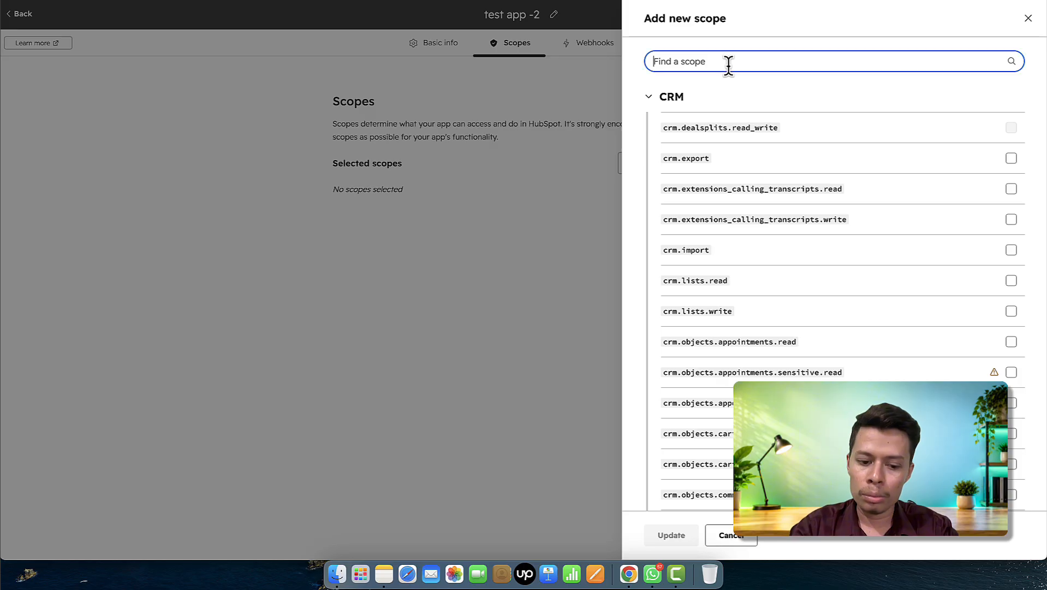
type("con")
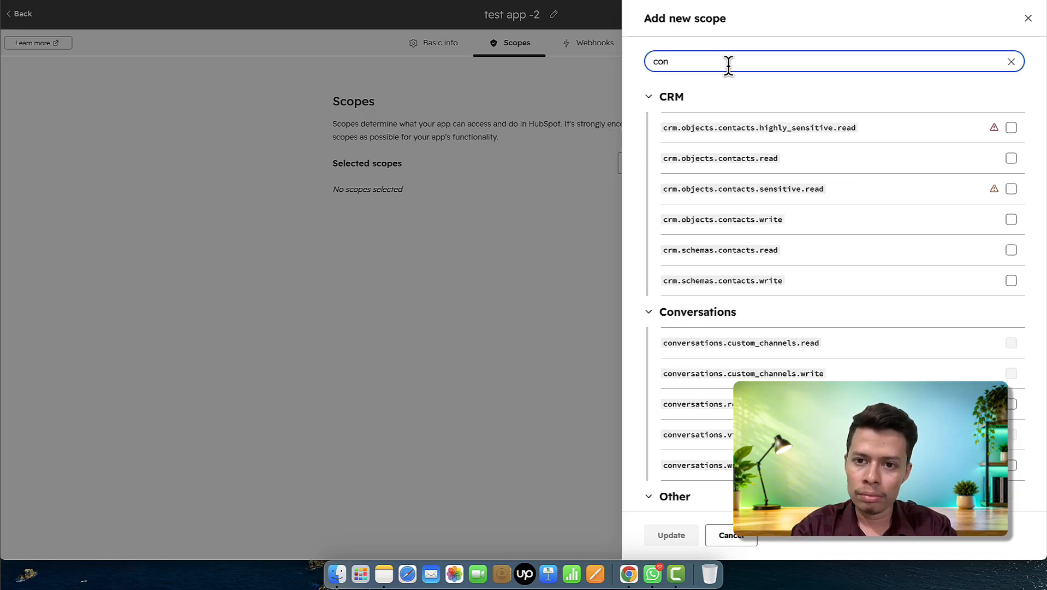
type("tact")
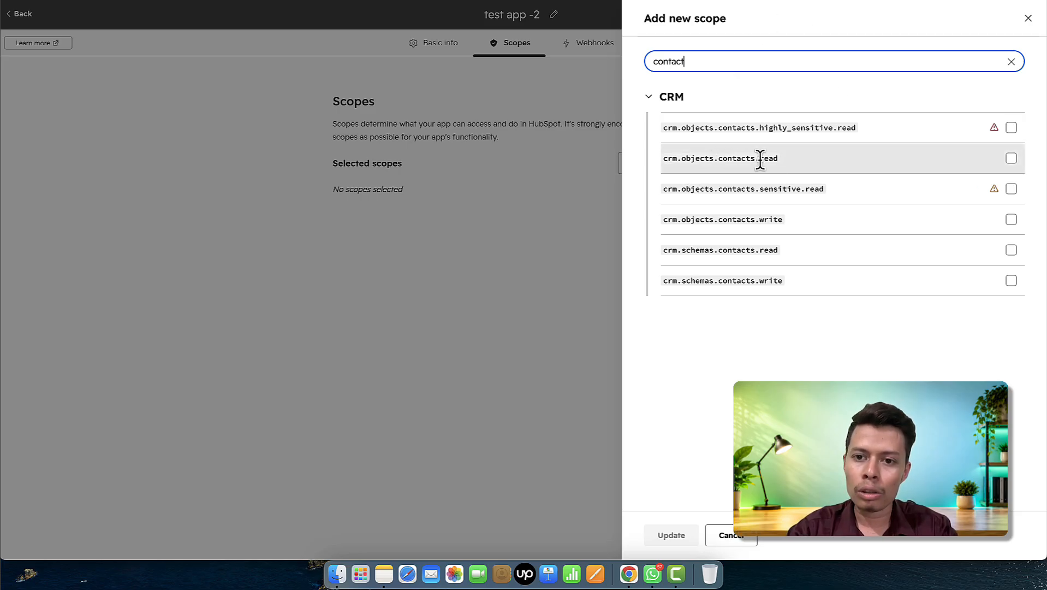
left_click(1011, 159)
left_click(1011, 189)
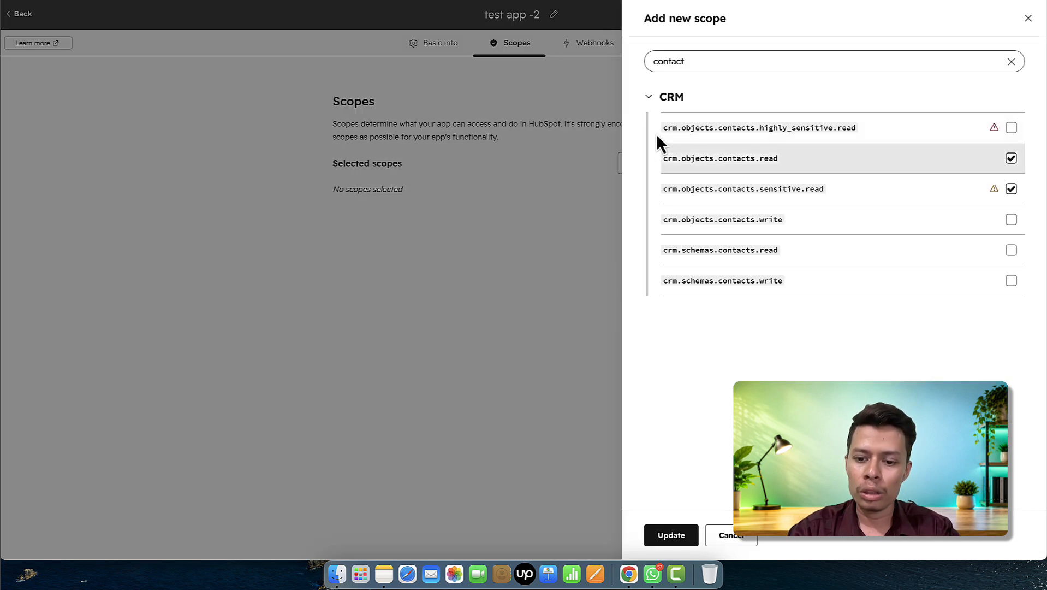
left_click(682, 535)
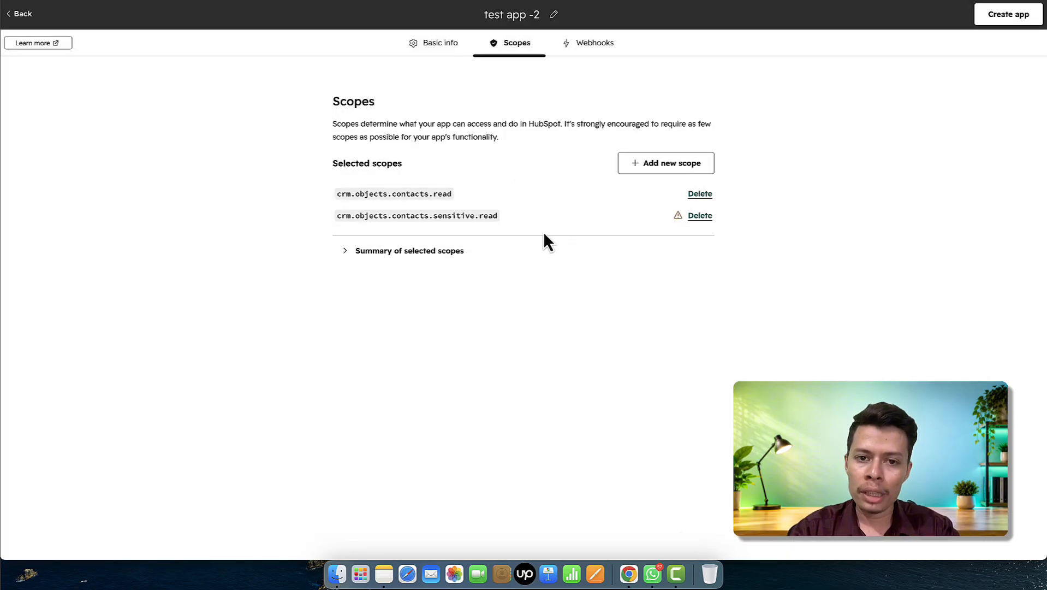
left_click(594, 44)
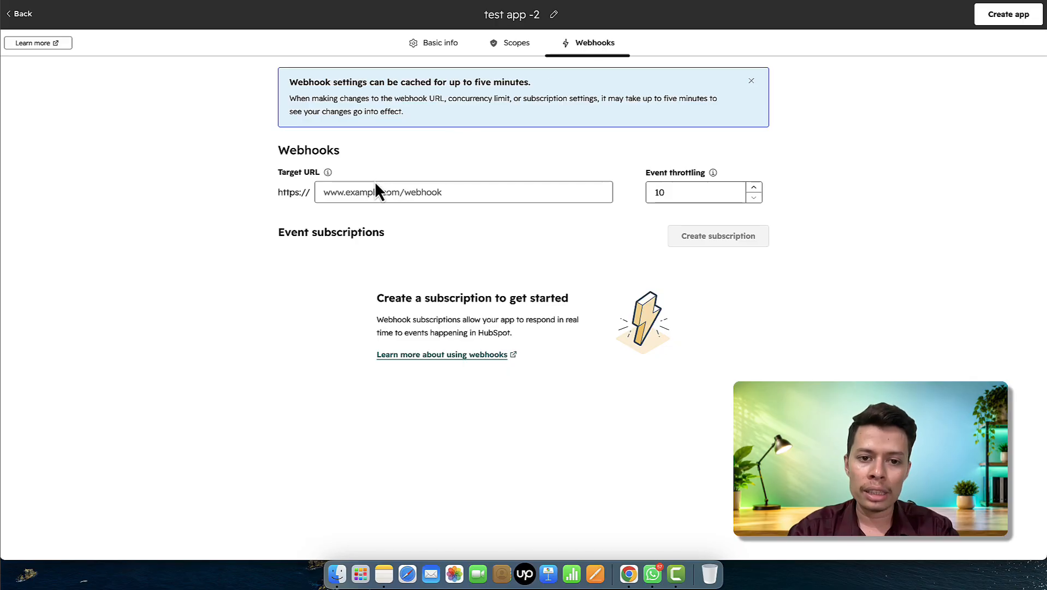
left_click(393, 194)
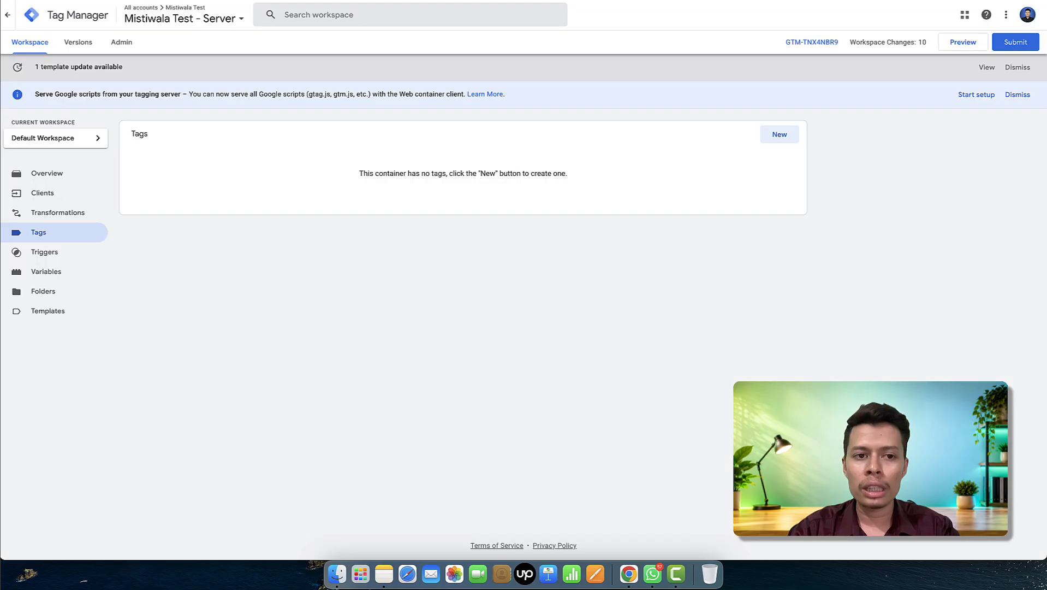
- Copy the Server container URL from Tag Manager's Admin Container Settings
left_click(120, 43)
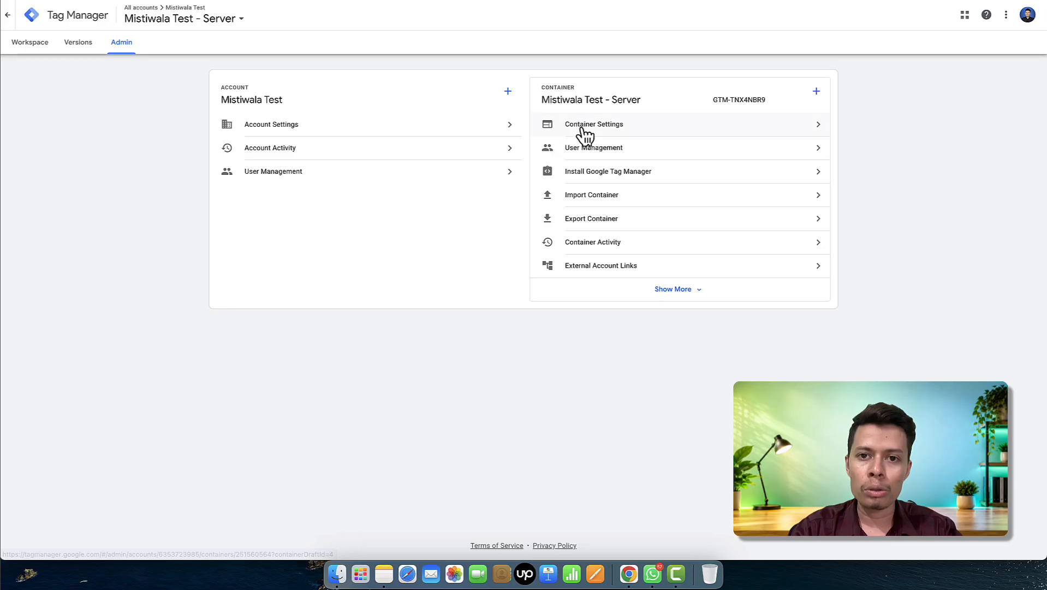
left_click(583, 133)
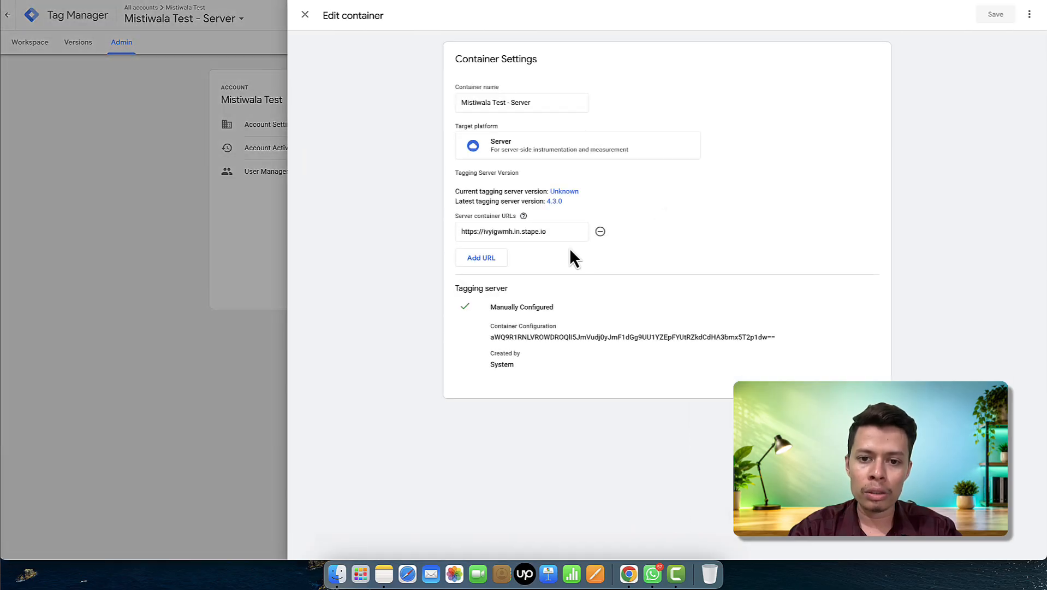
left_click(557, 234)
key("super+a")
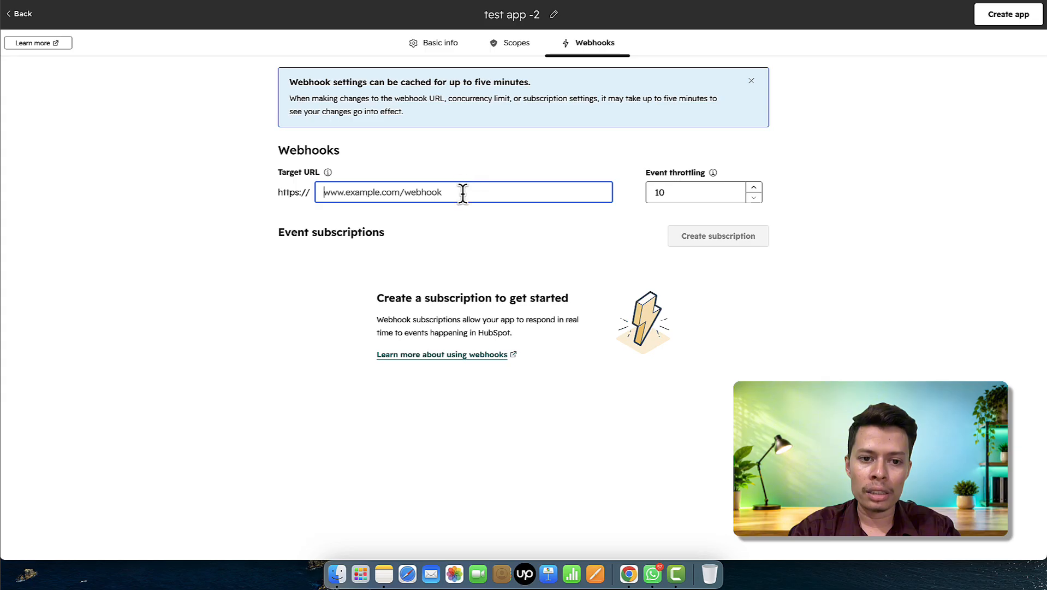
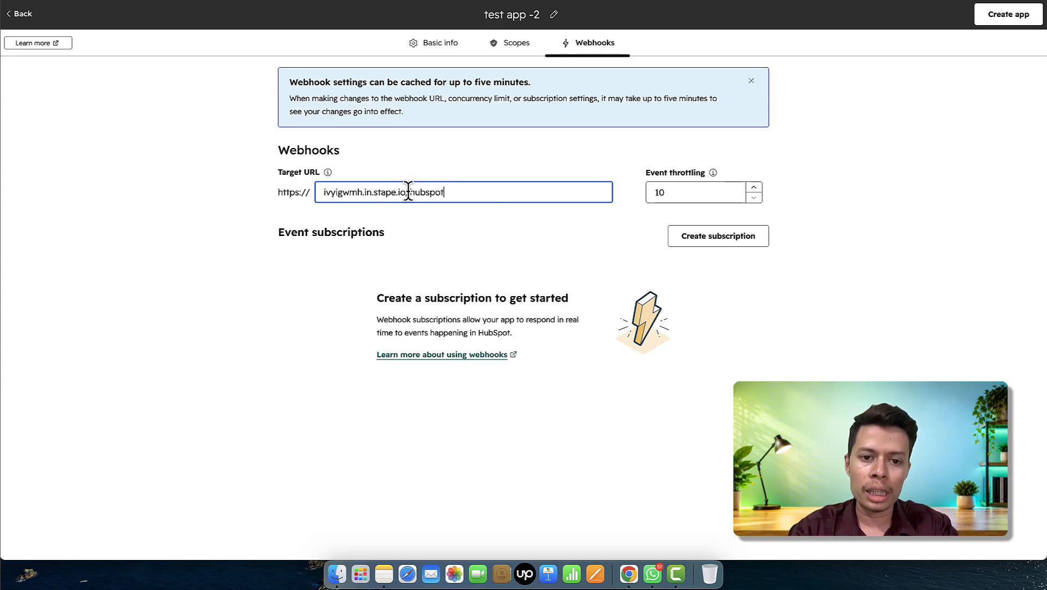
double_click(412, 192)
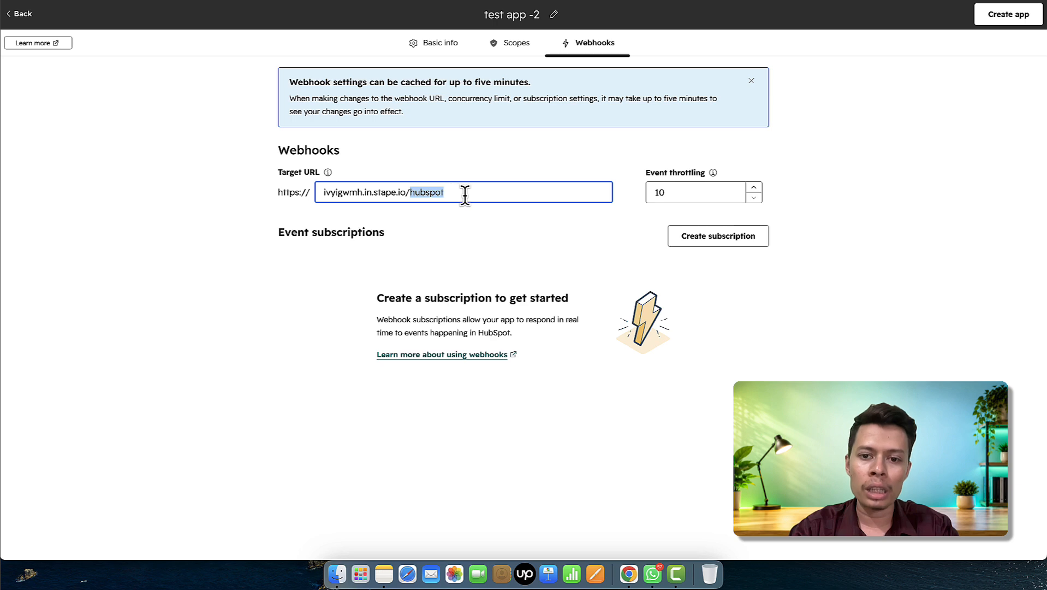
left_click(809, 343)
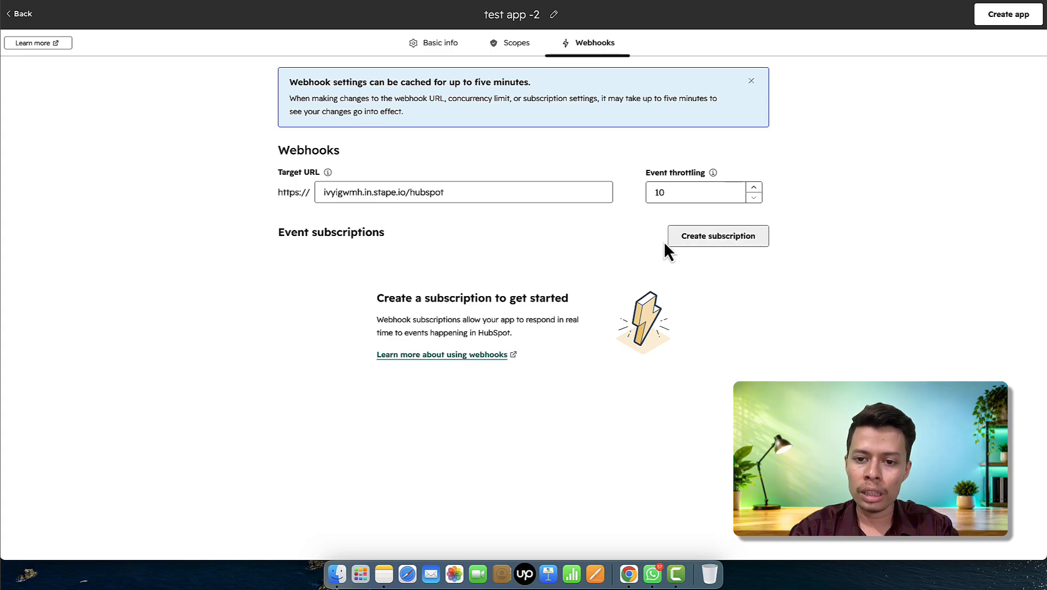
left_click(724, 250)
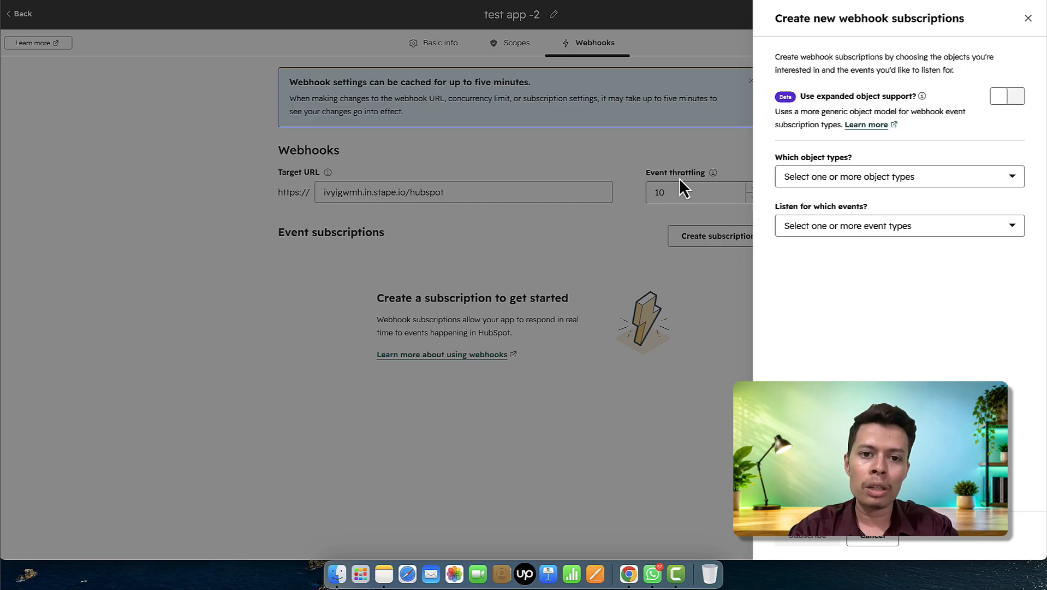
- Subscribe the webhook to Contact objects for Property changed events
left_click(852, 182)
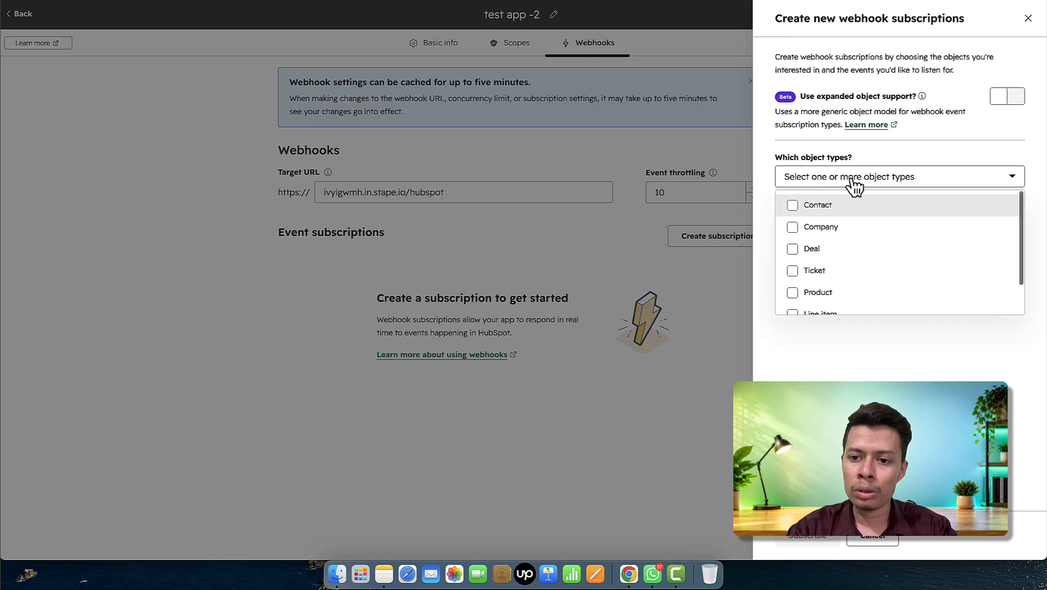
left_click(796, 205)
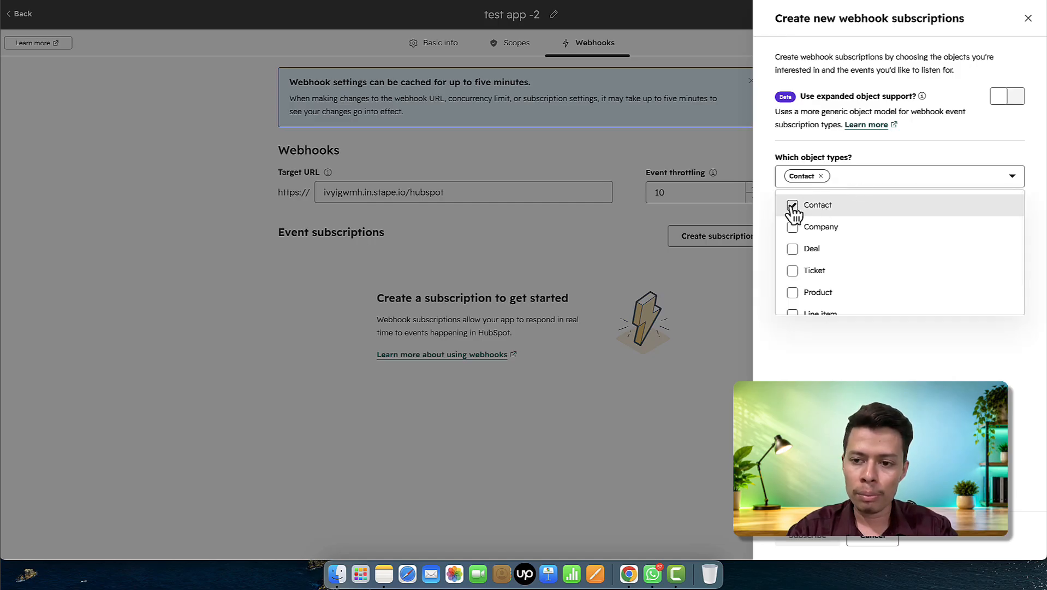
left_click(894, 359)
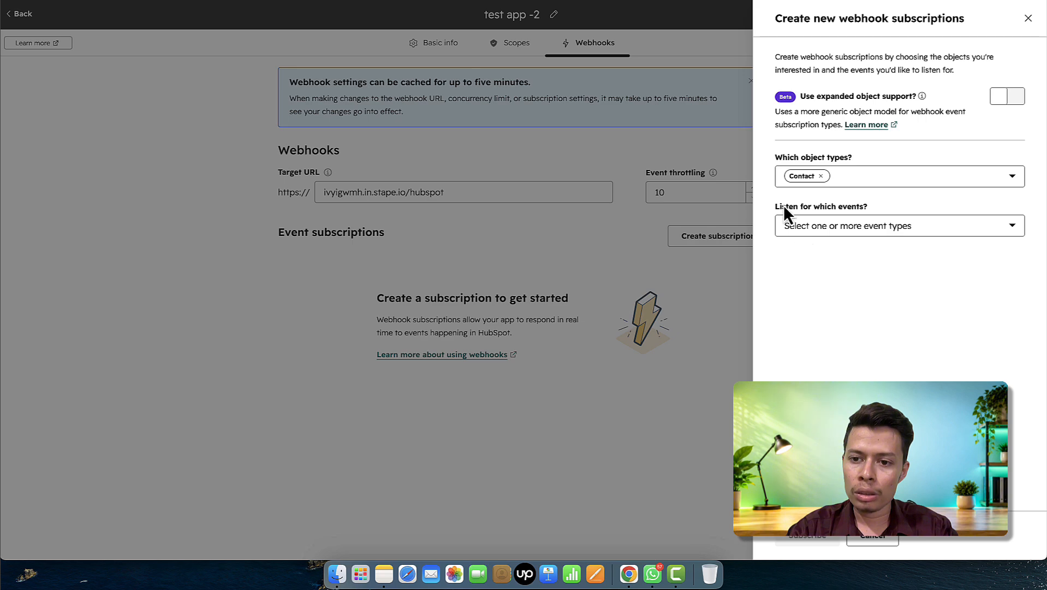
left_click(836, 228)
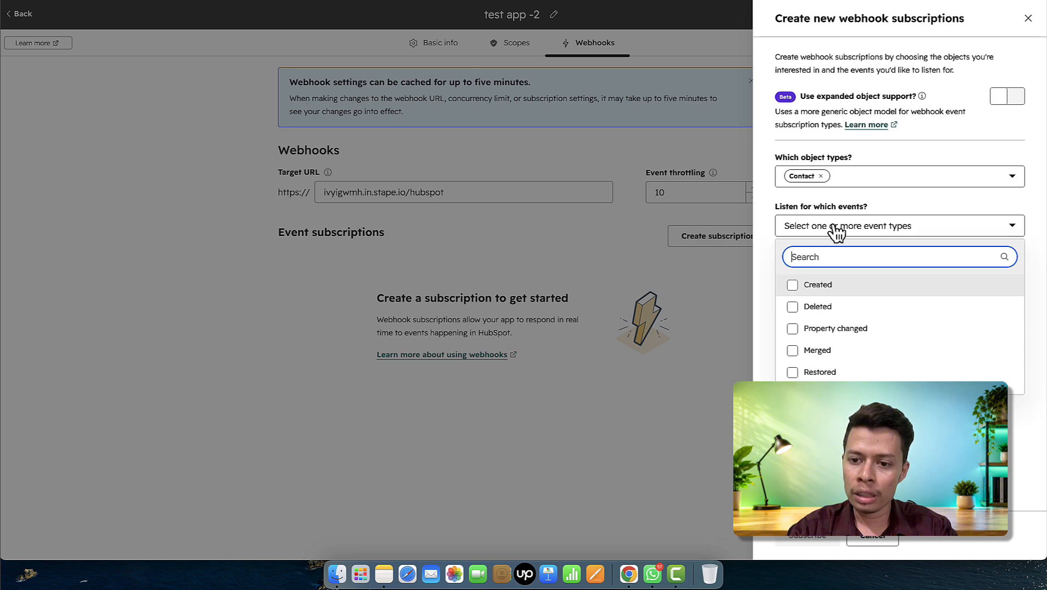
scroll(840, 301, "down", 3)
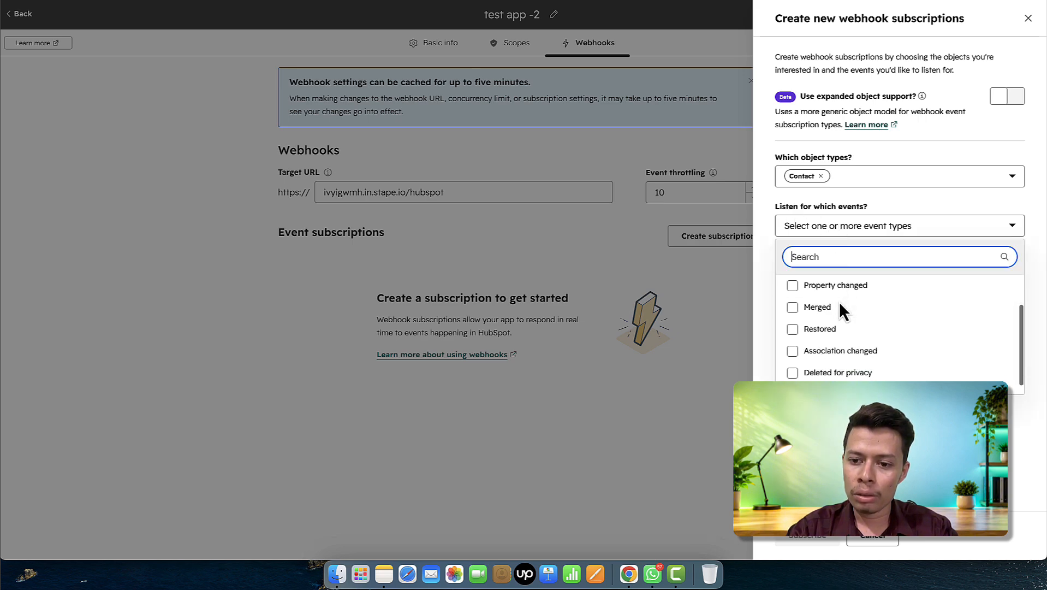
scroll(860, 346, "up", 2)
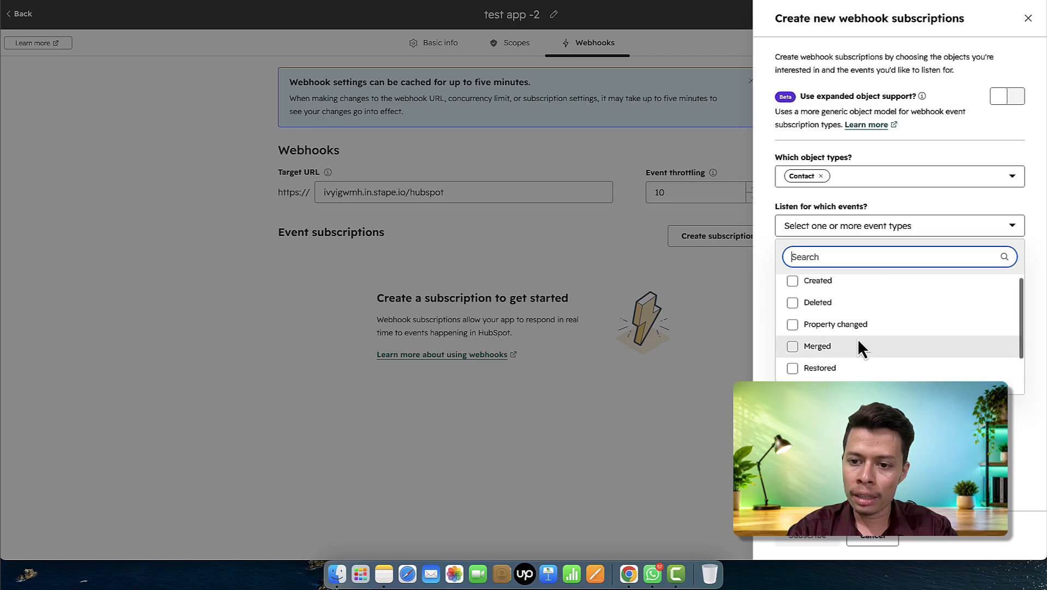
left_click(857, 335)
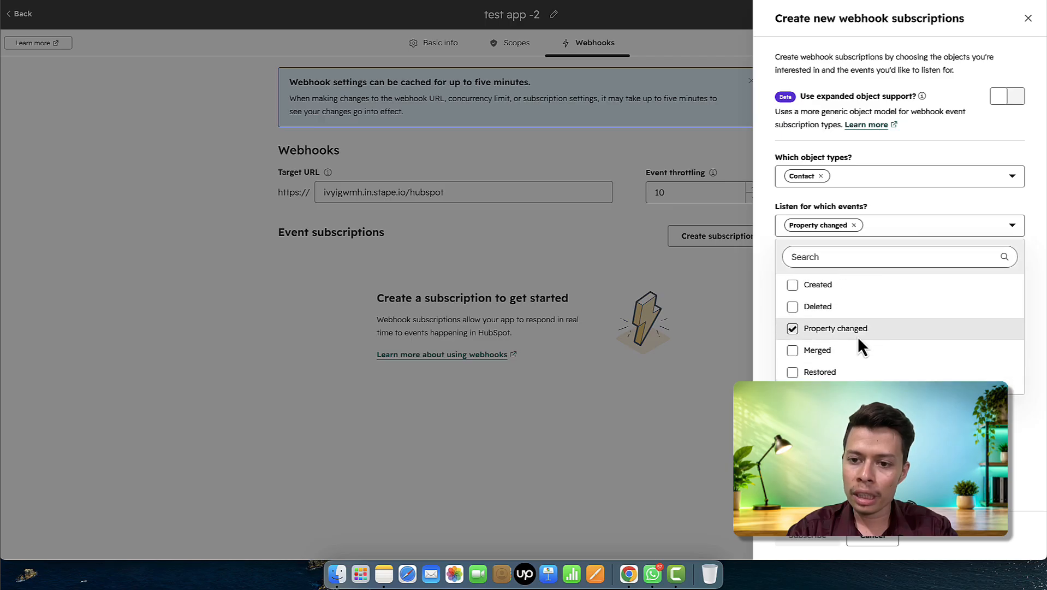
left_click(876, 432)
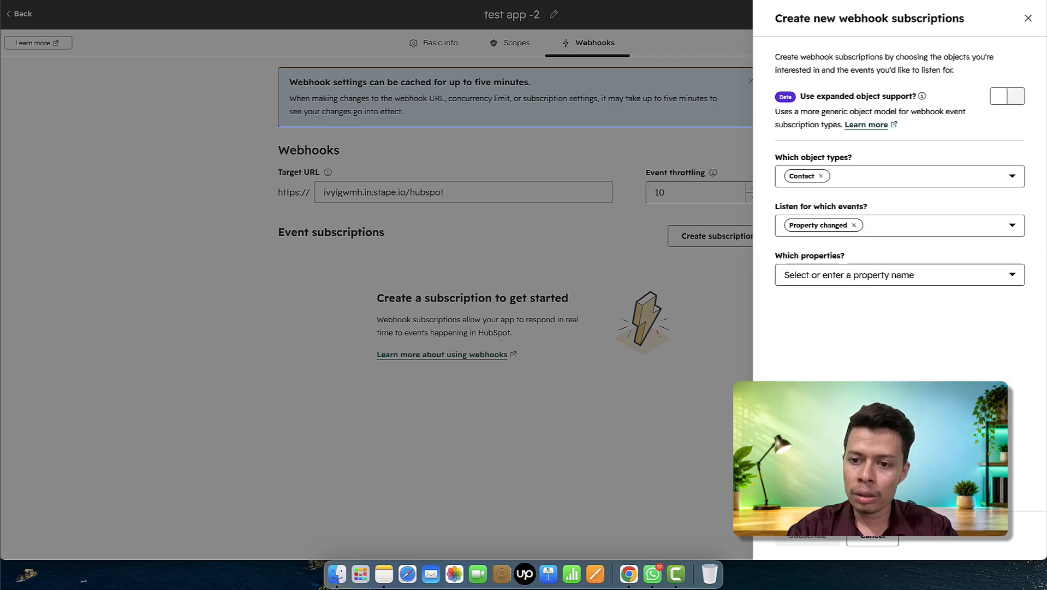
- Search 'life' and select lifecyclestage as the property to watch
left_click(855, 283)
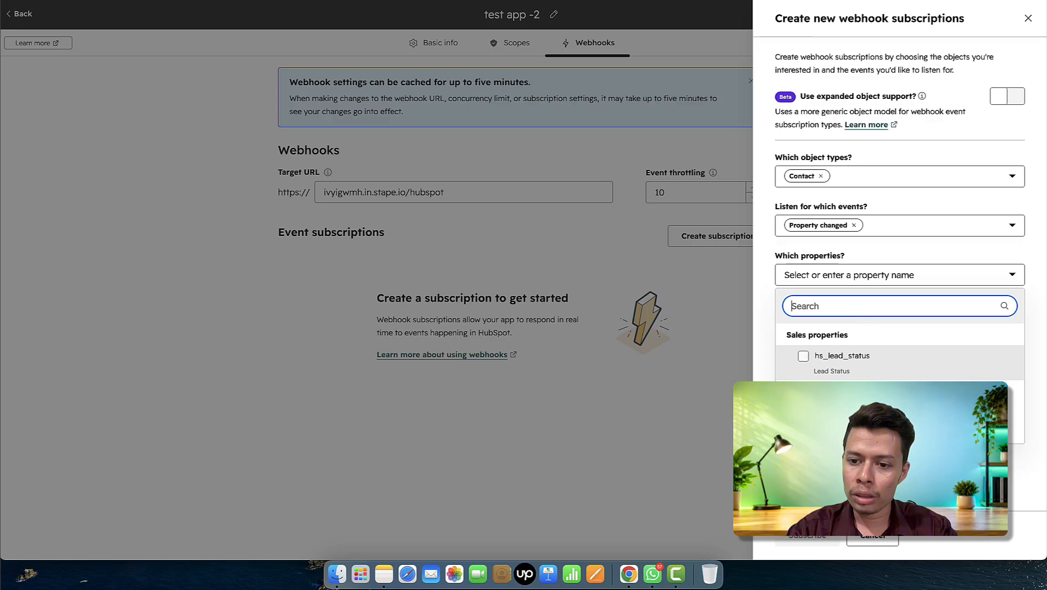
scroll(900, 353, "down", 5)
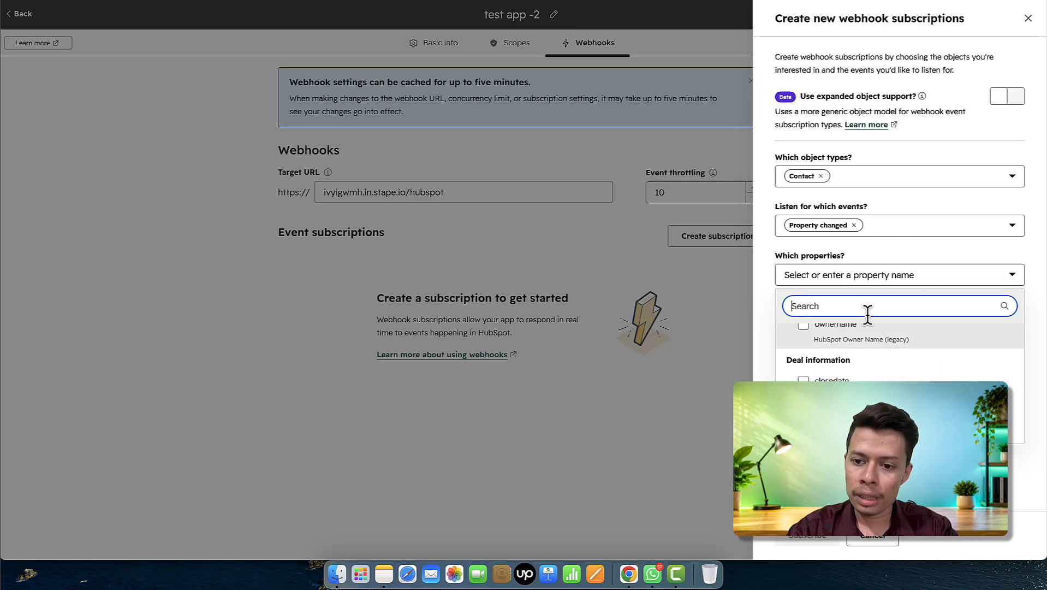
type("life")
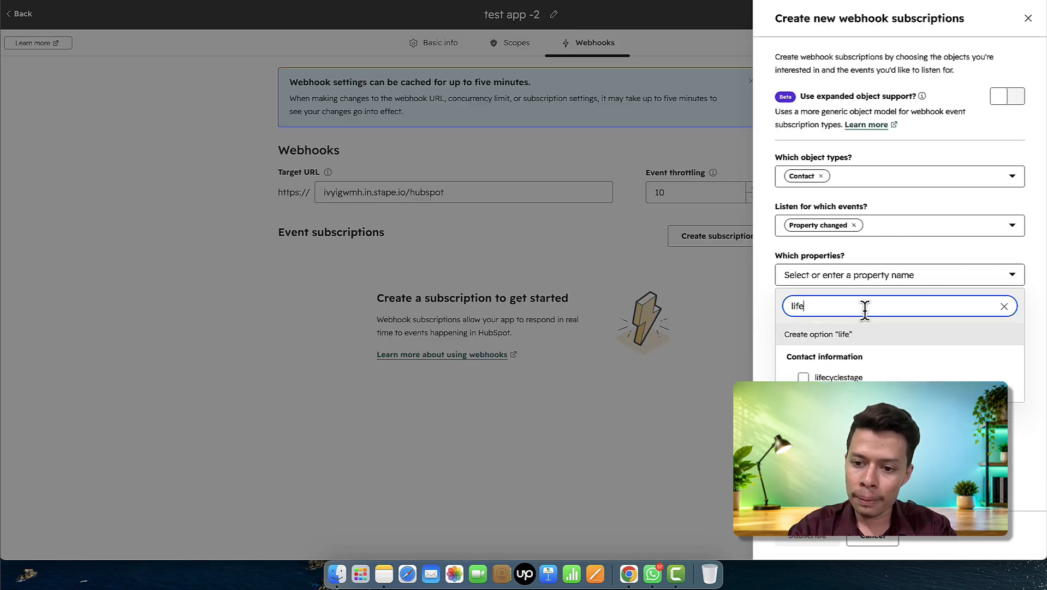
left_click(837, 373)
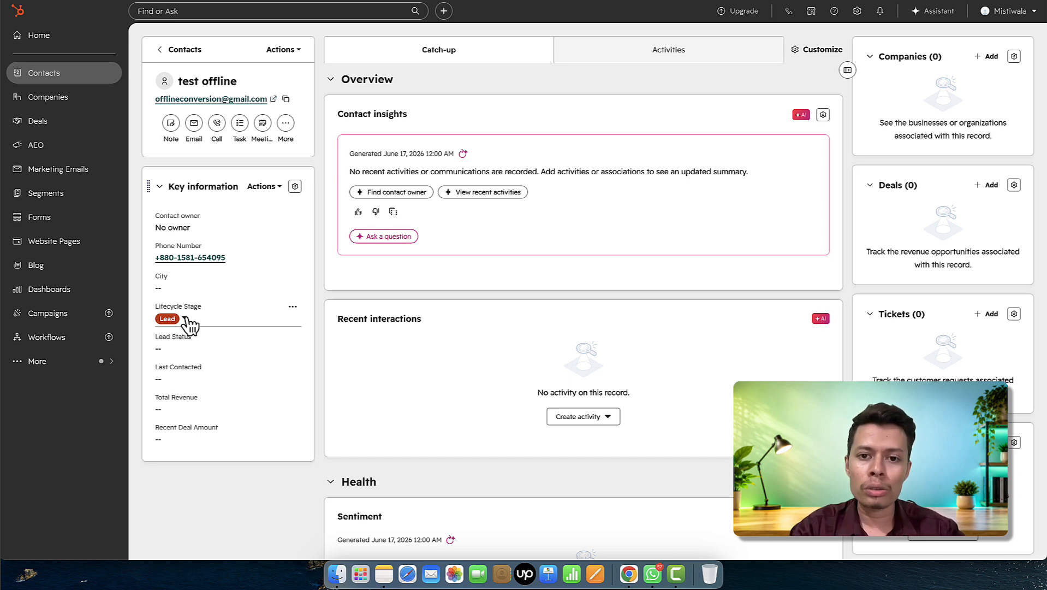
- Browse the lifecycle stage options on the test contact's record
left_click(186, 319)
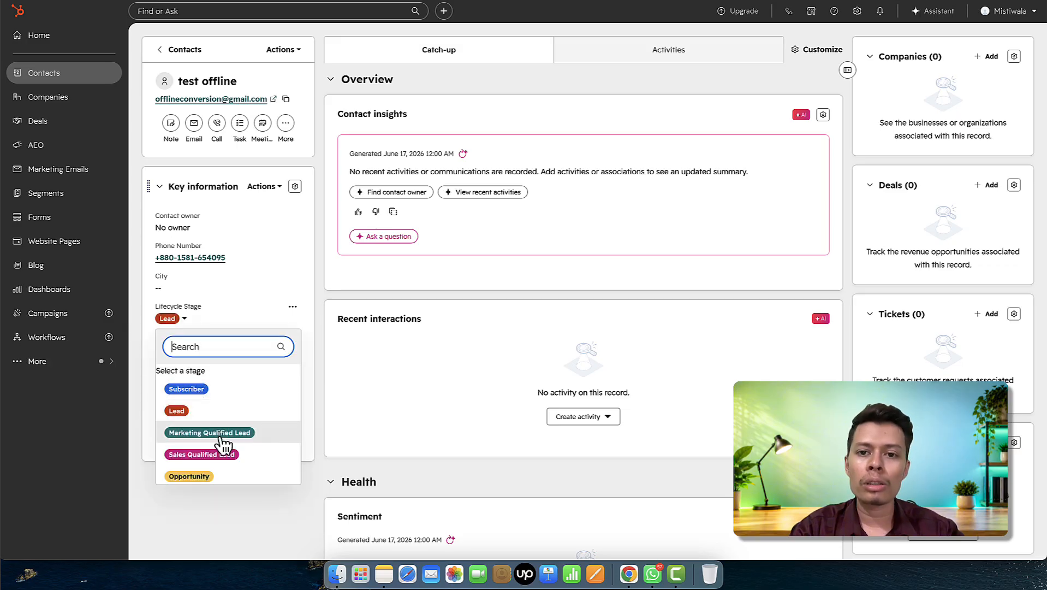
scroll(224, 432, "down", 1)
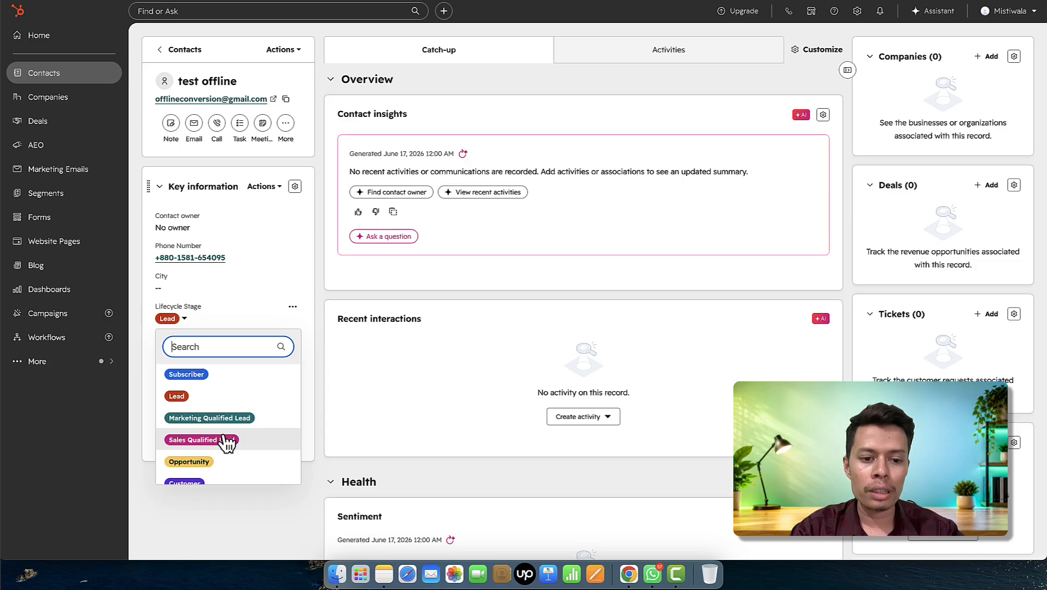
scroll(226, 437, "down", 2)
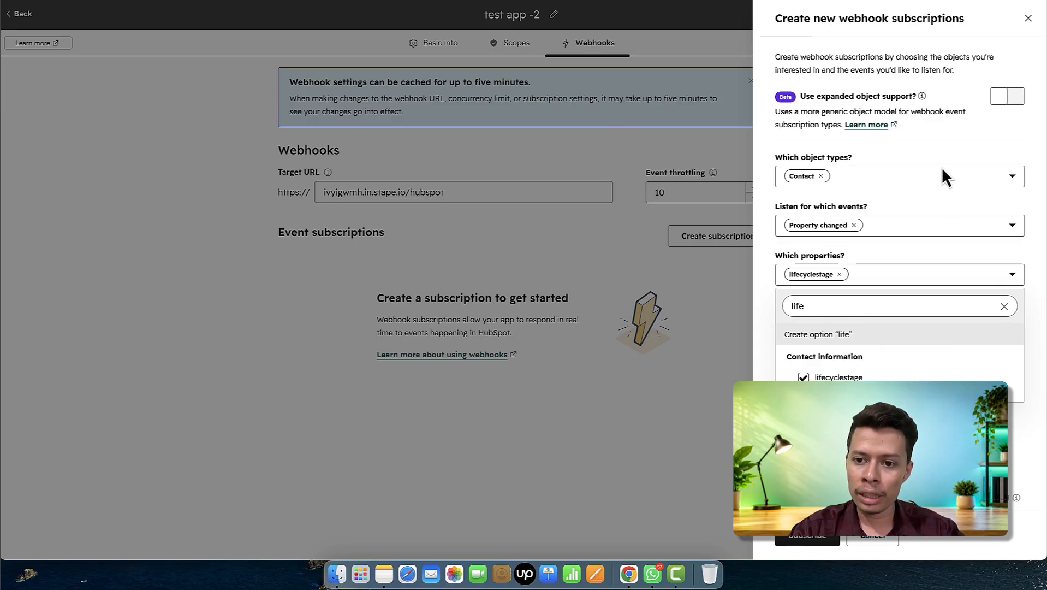
- Keep lifecyclestage selected and subscribe, activating the Contact lifecyclestage webhook subscription
left_click(922, 443)
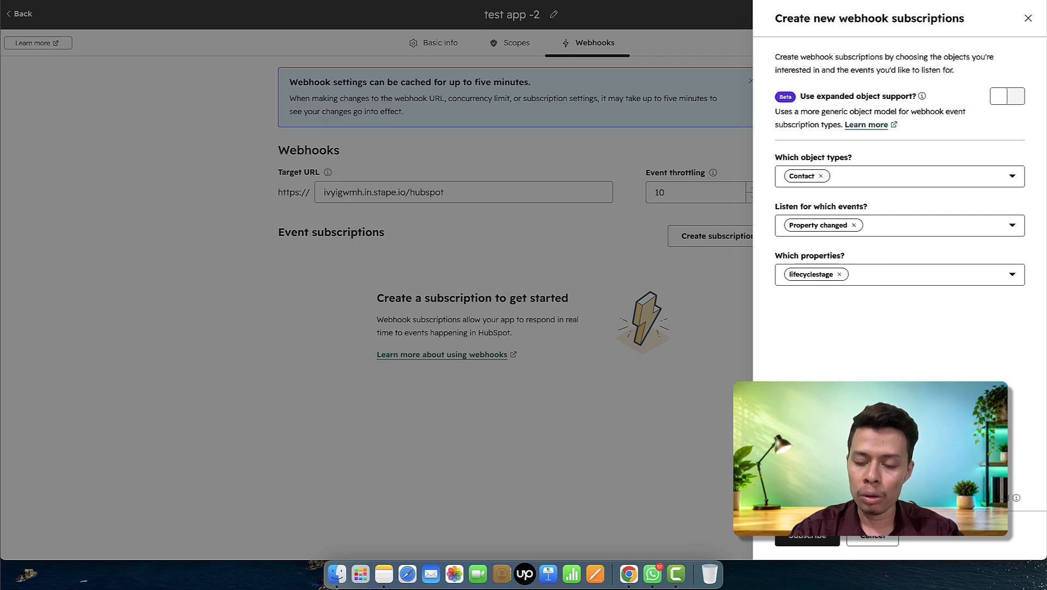
left_click(817, 540)
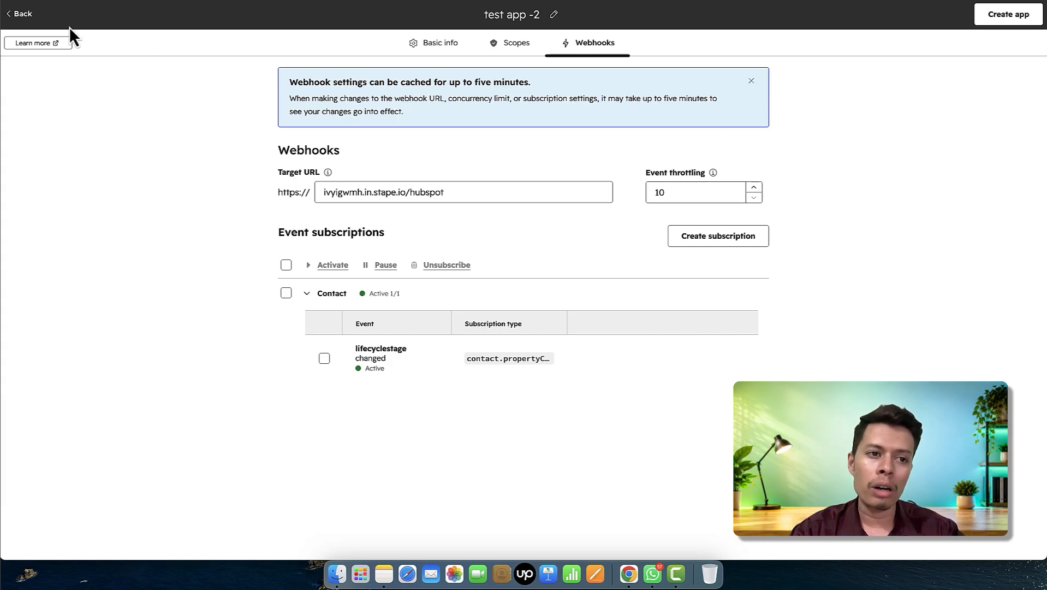
- Open the Test Weebhook app, check its webhook Target URL, then view its Auth credentials
left_click(21, 17)
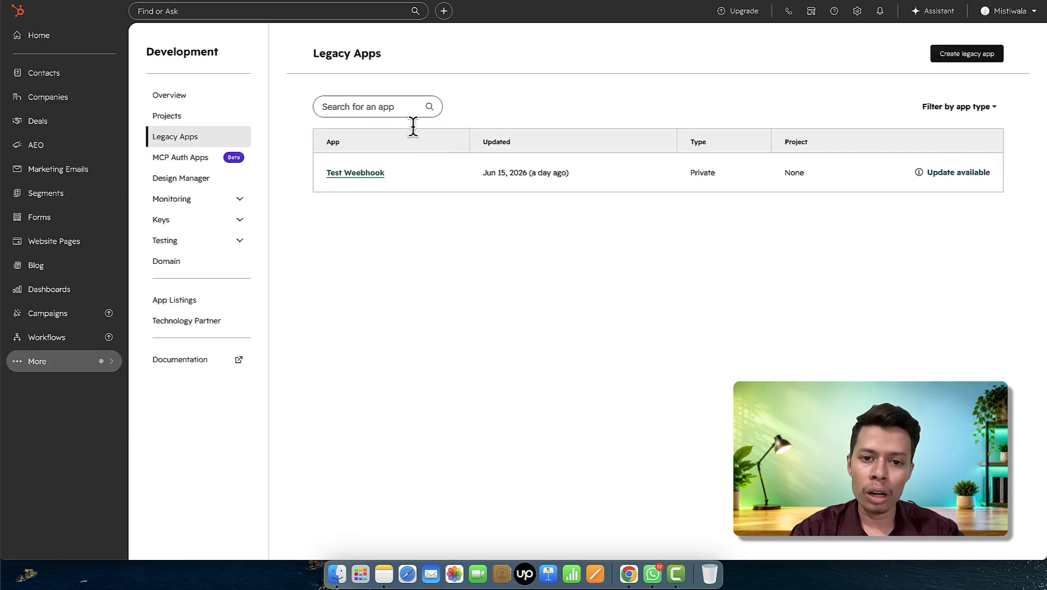
left_click(357, 174)
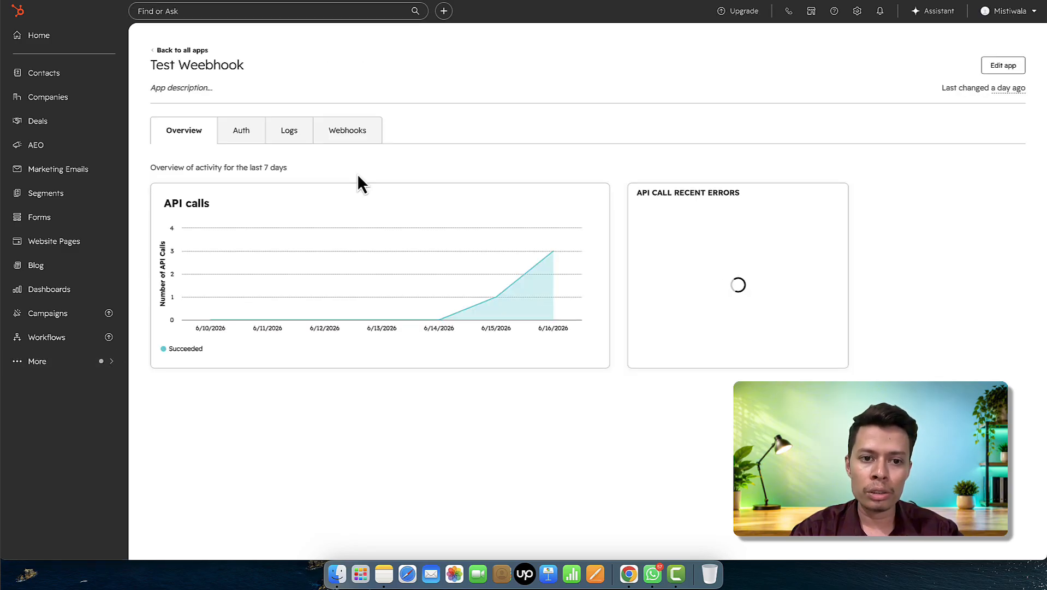
left_click(339, 140)
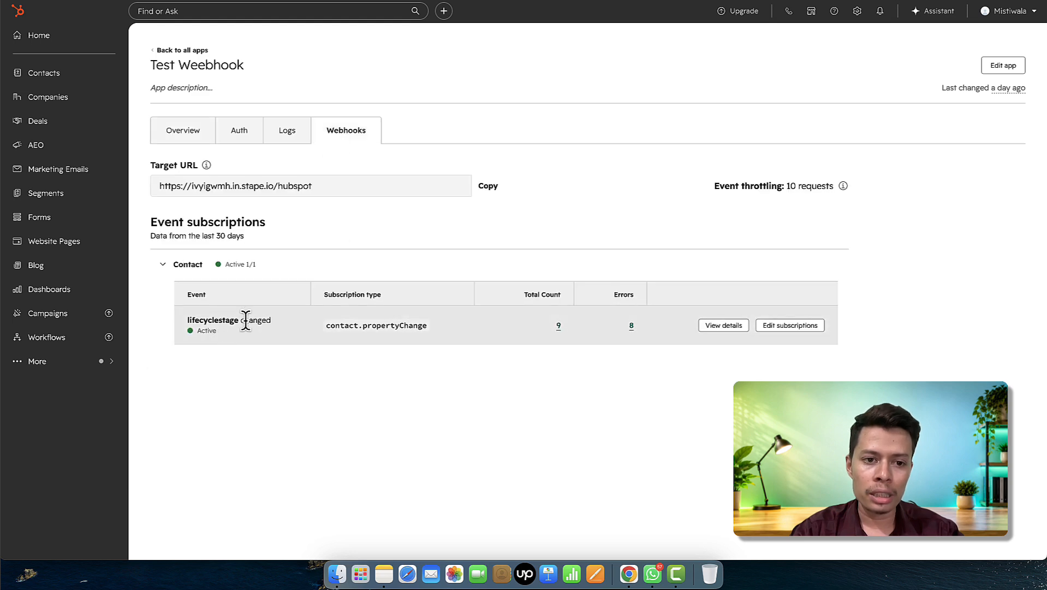
left_click(322, 183)
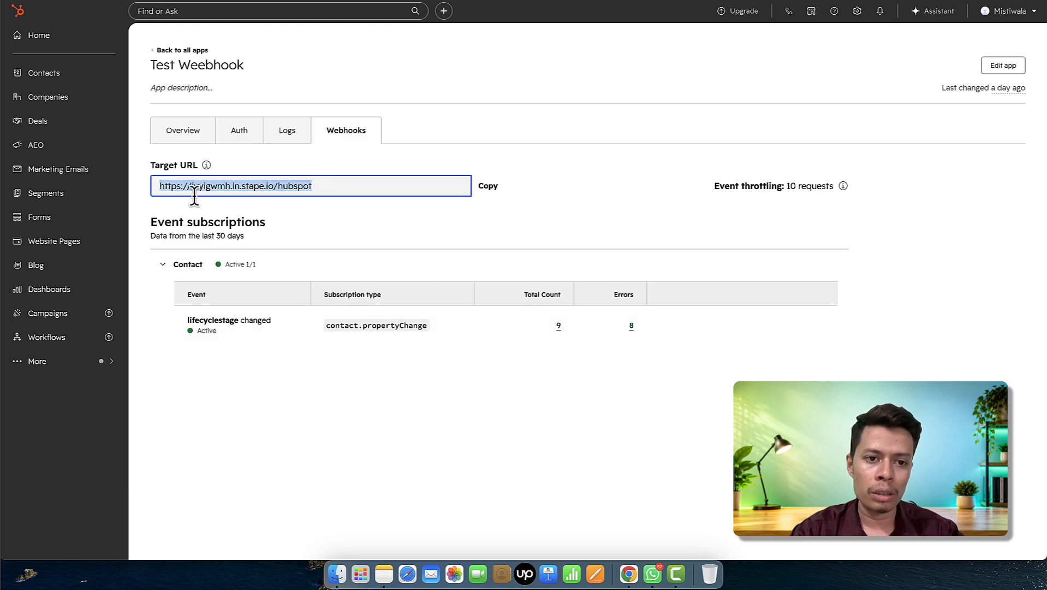
left_click(239, 135)
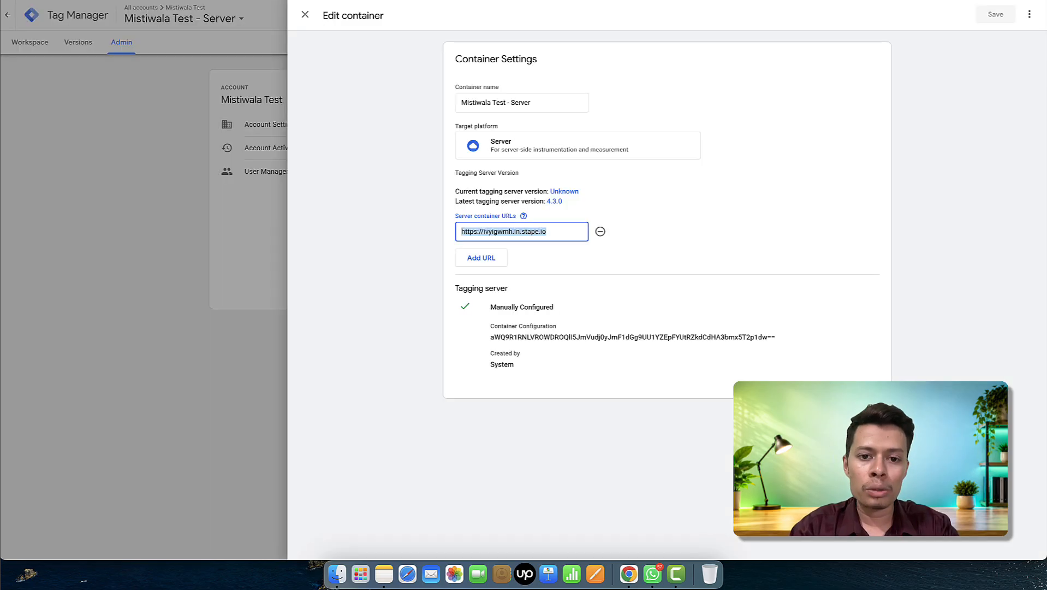
- Close the container settings and return to the workspace overview showing 10 changes
left_click(305, 15)
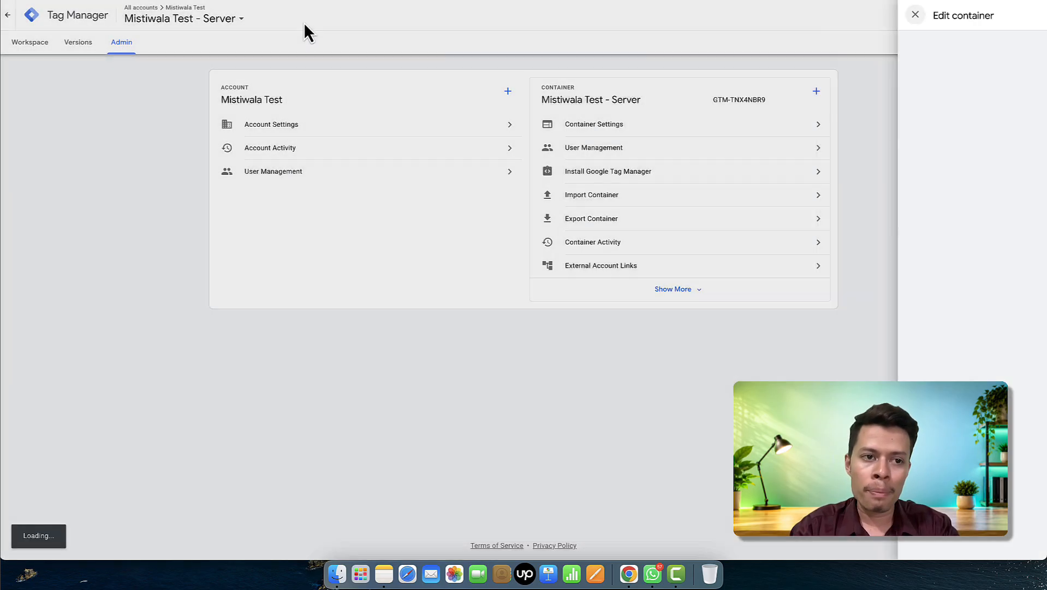
left_click(37, 52)
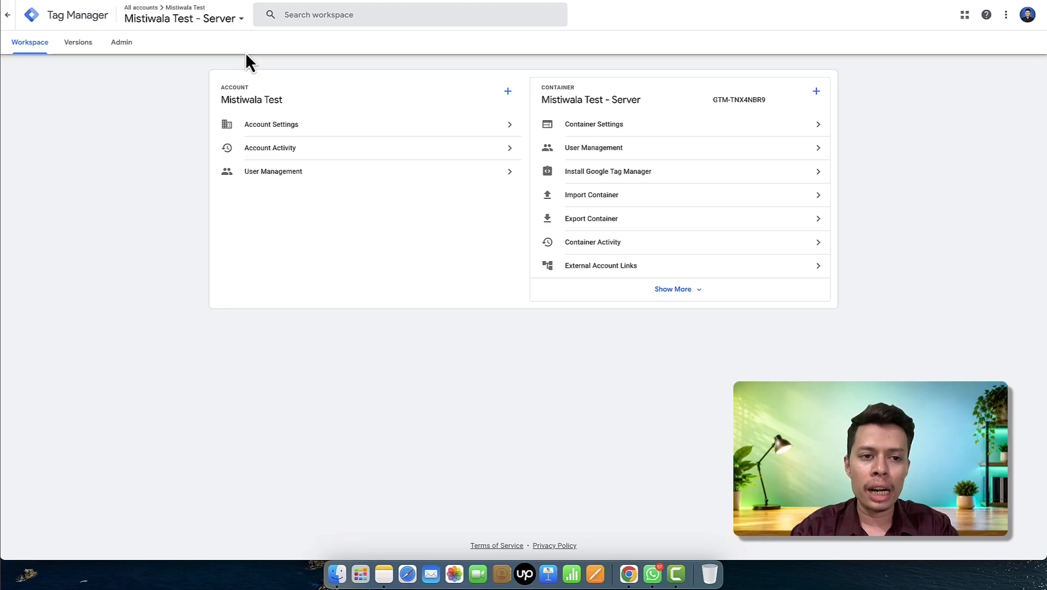
left_click(124, 45)
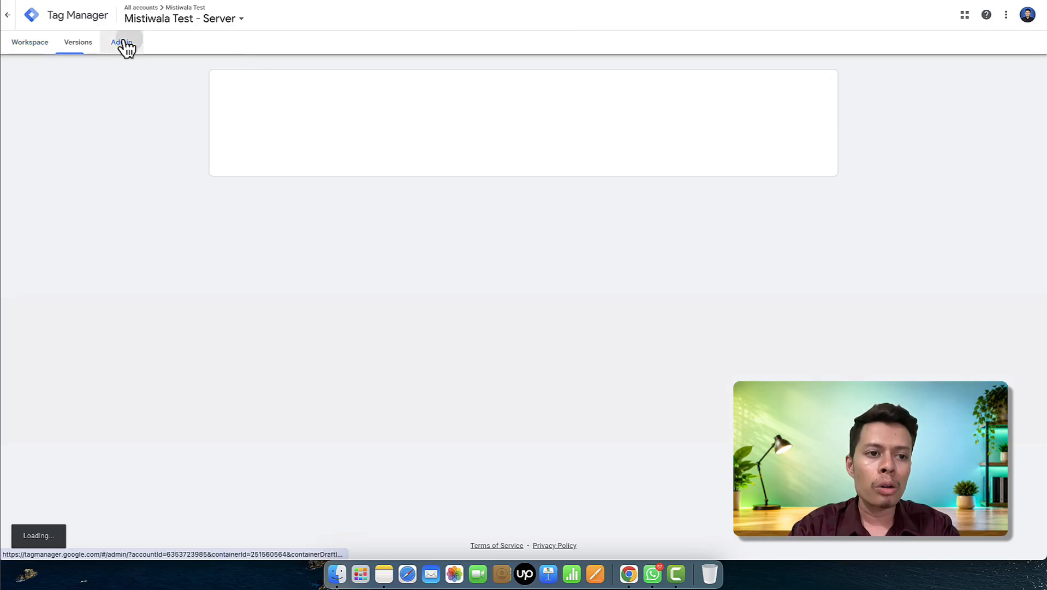
left_click(33, 46)
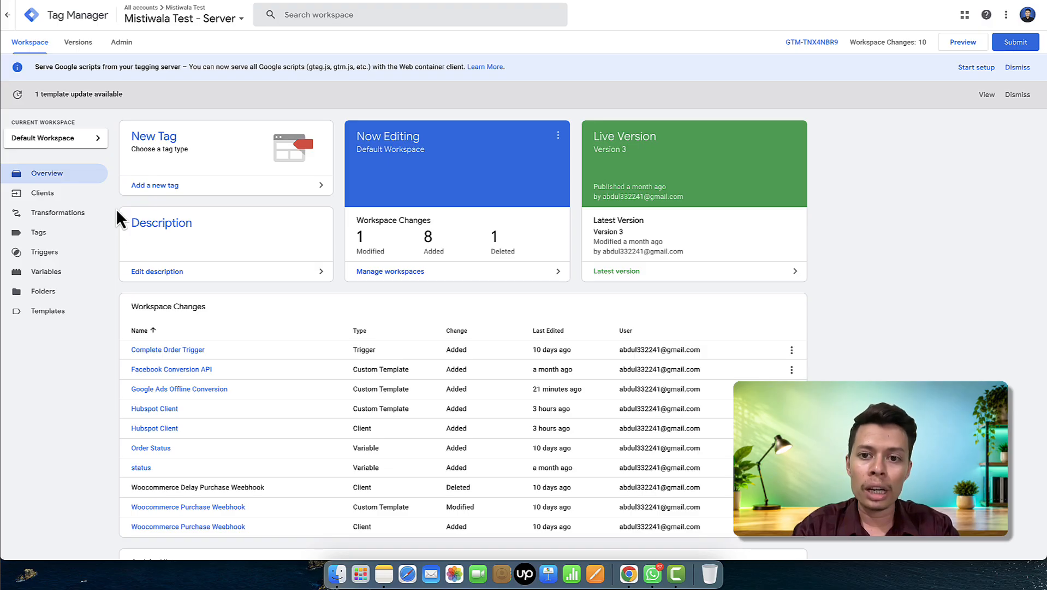
- List the server container's clients and open the GA4 client's configuration
left_click(59, 195)
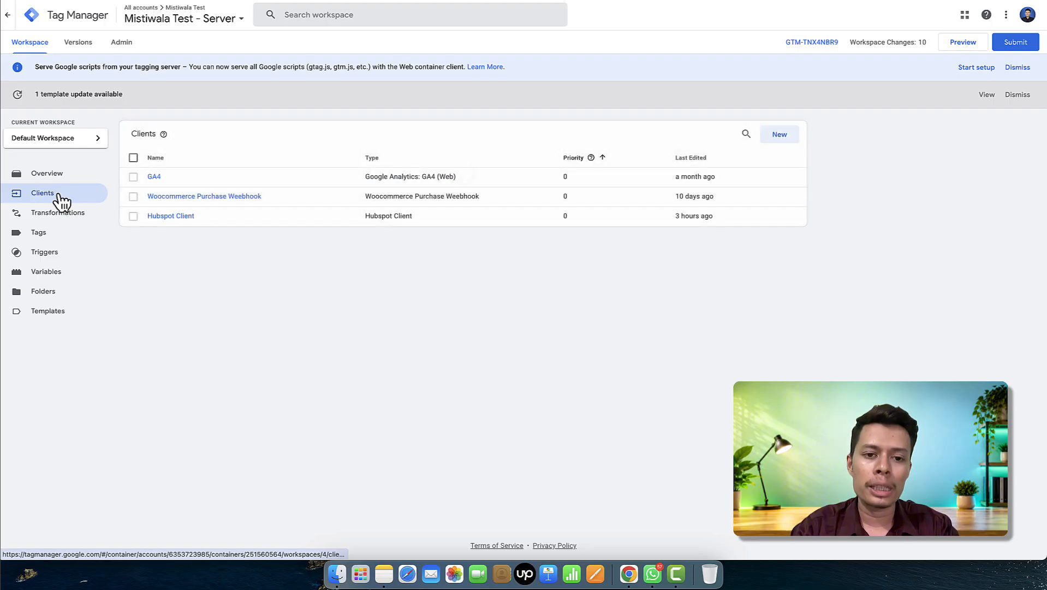
left_click(154, 177)
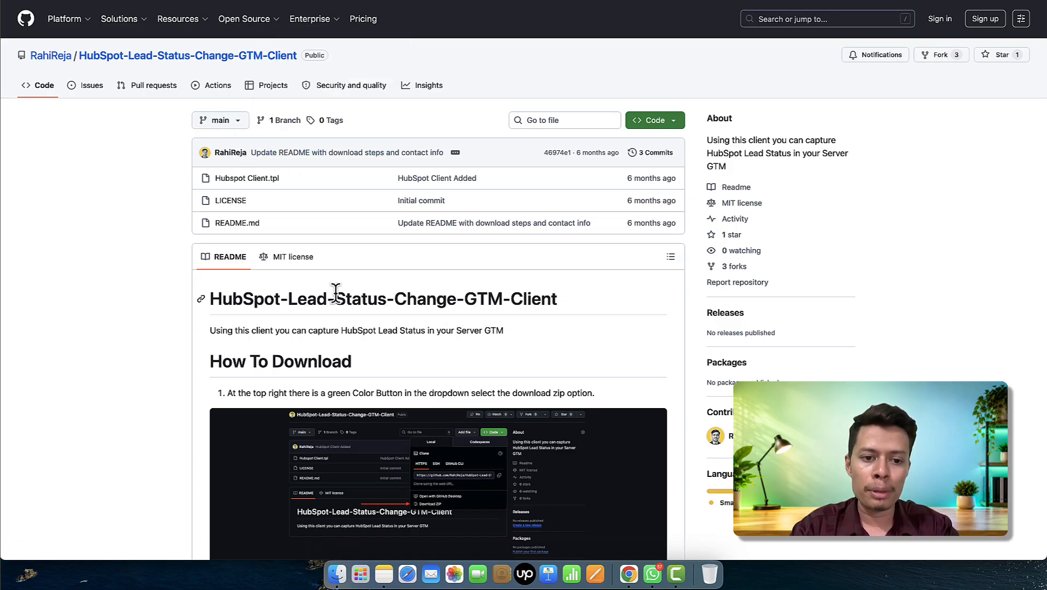
- Show the GitHub repository's Code options, including Download ZIP
left_click(654, 127)
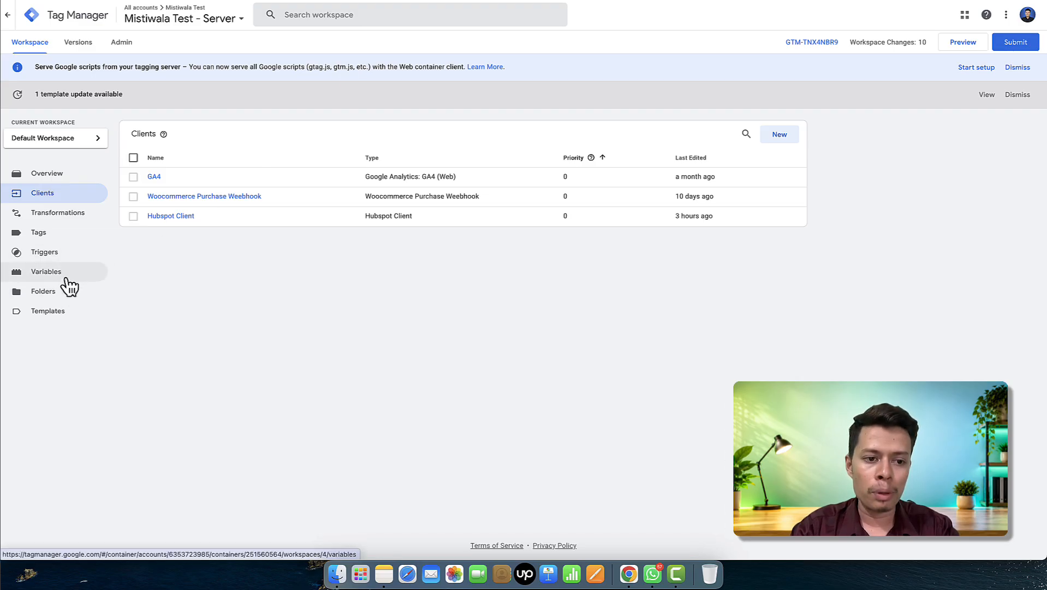
- Check the Hubspot Client template under Templates, then open Hubspot Client from the clients list
left_click(65, 314)
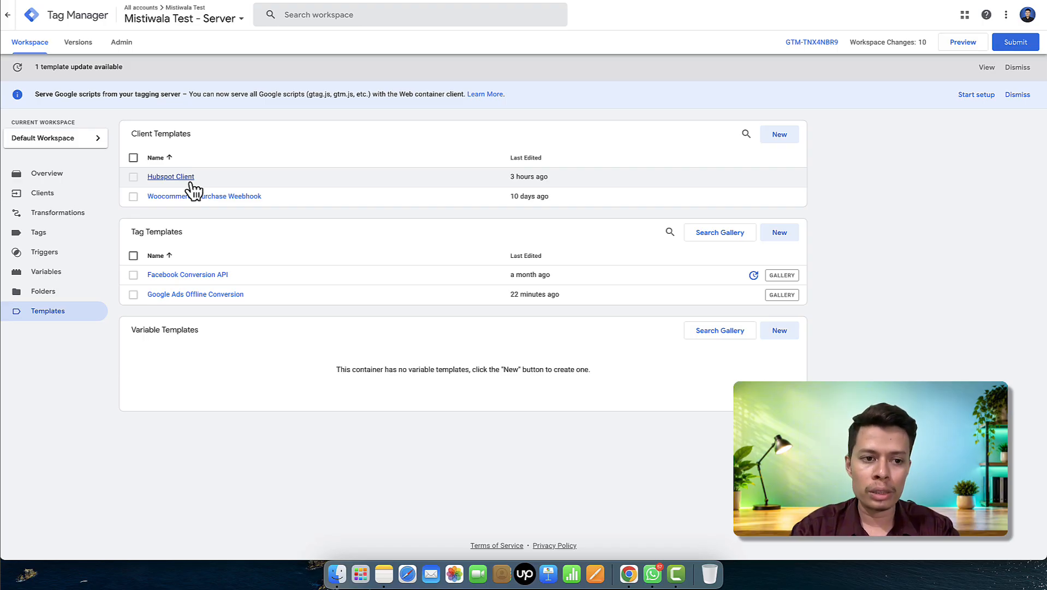
left_click(69, 196)
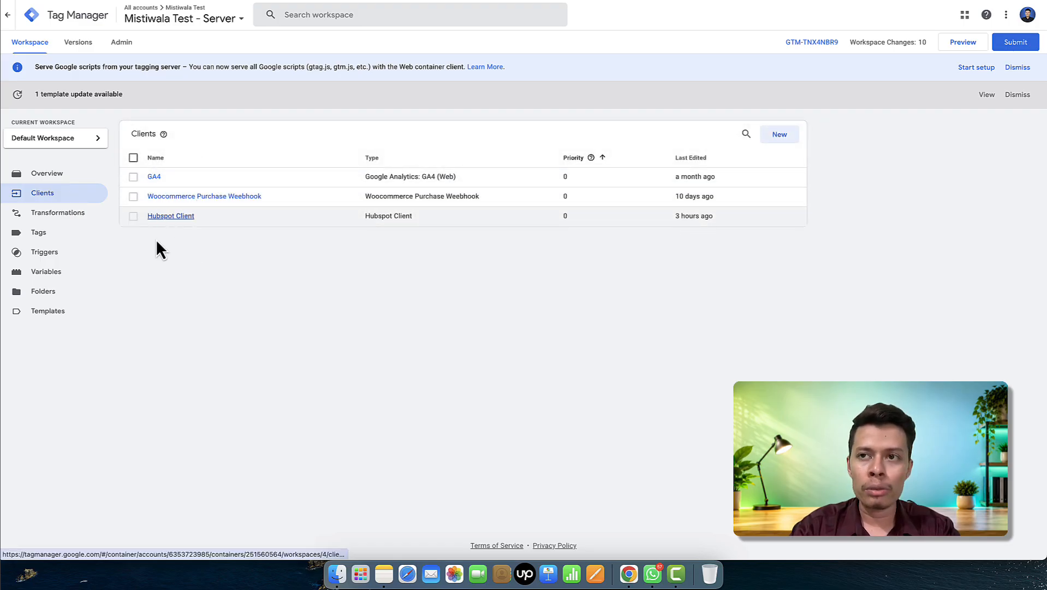
left_click(180, 220)
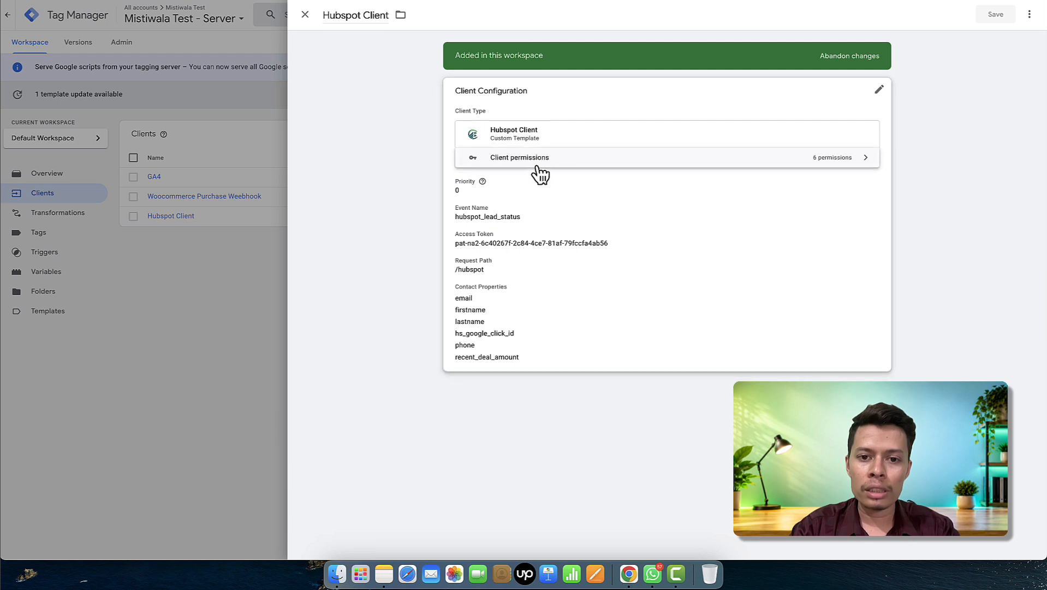
- Put the Hubspot Client configuration (event hubspot_lead_status, path /hubspot) into edit mode
left_click(639, 107)
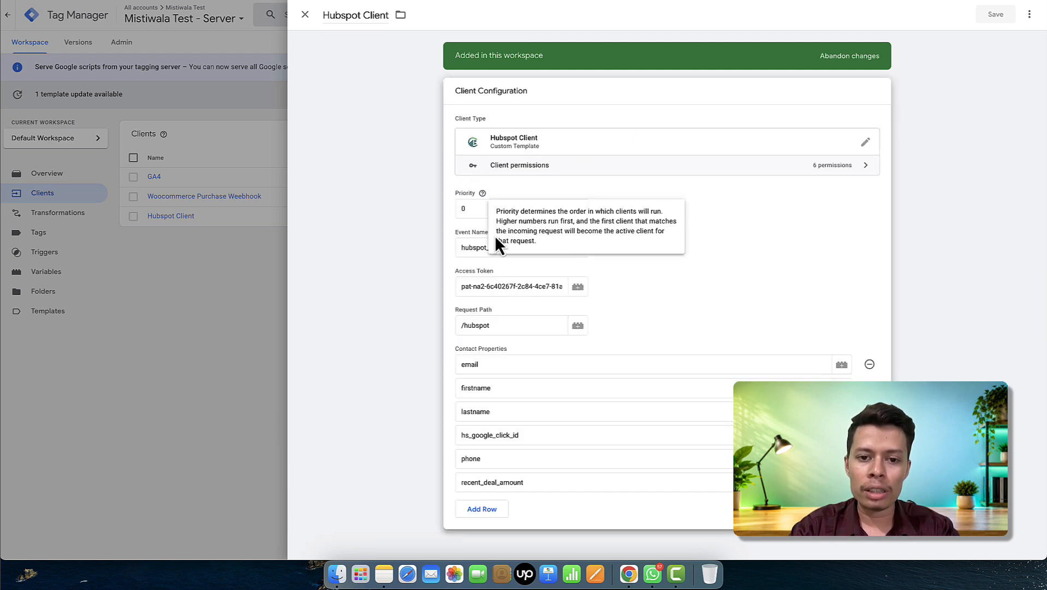
left_click(536, 246)
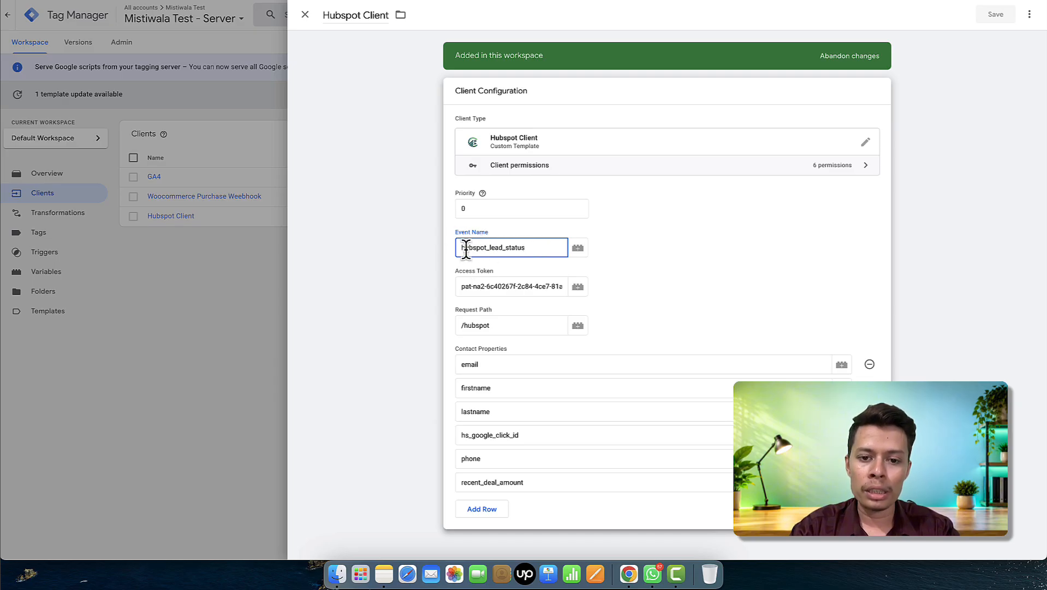
left_click(662, 267)
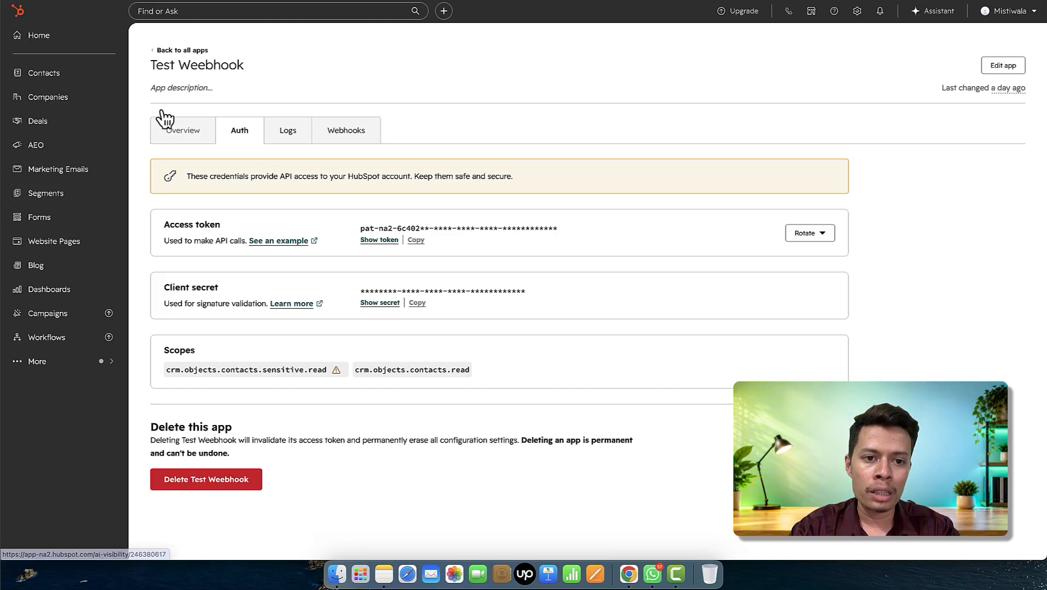
- Reveal and copy the Test Weebhook app's access token, then return to its webhook settings
left_click(382, 240)
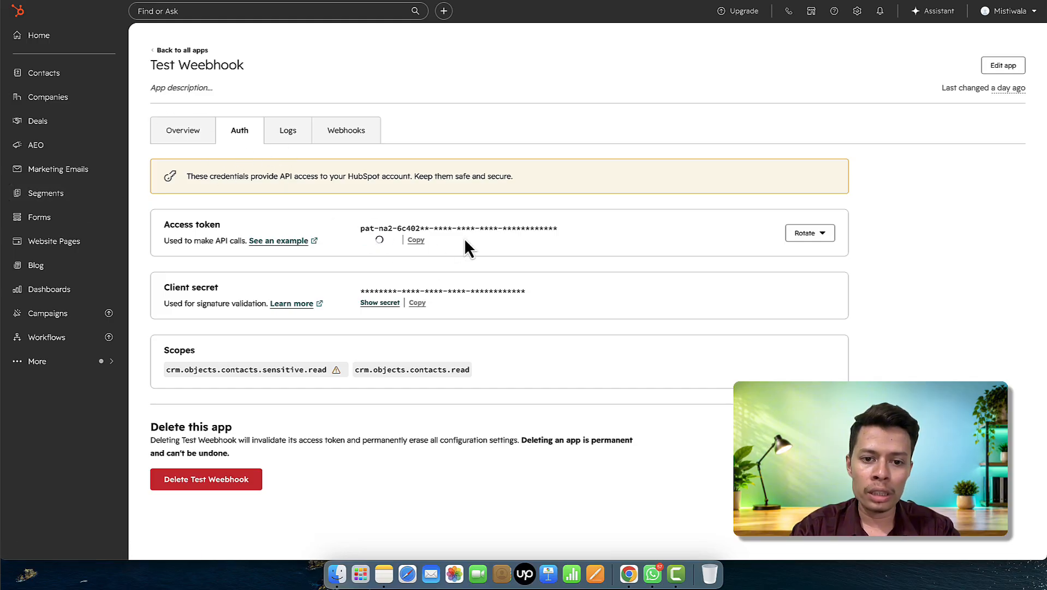
left_click(417, 240)
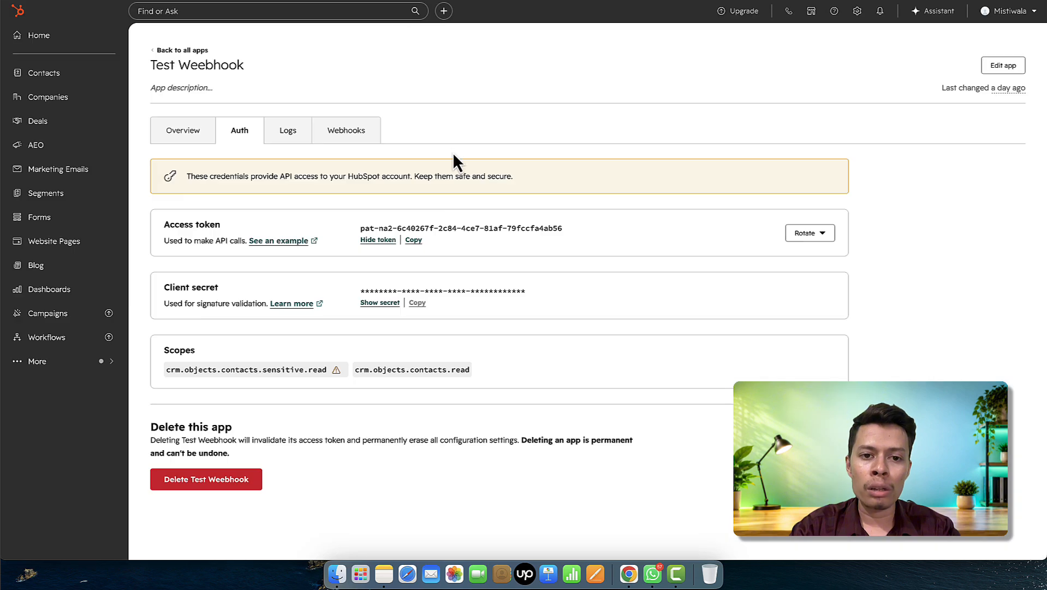
left_click(360, 141)
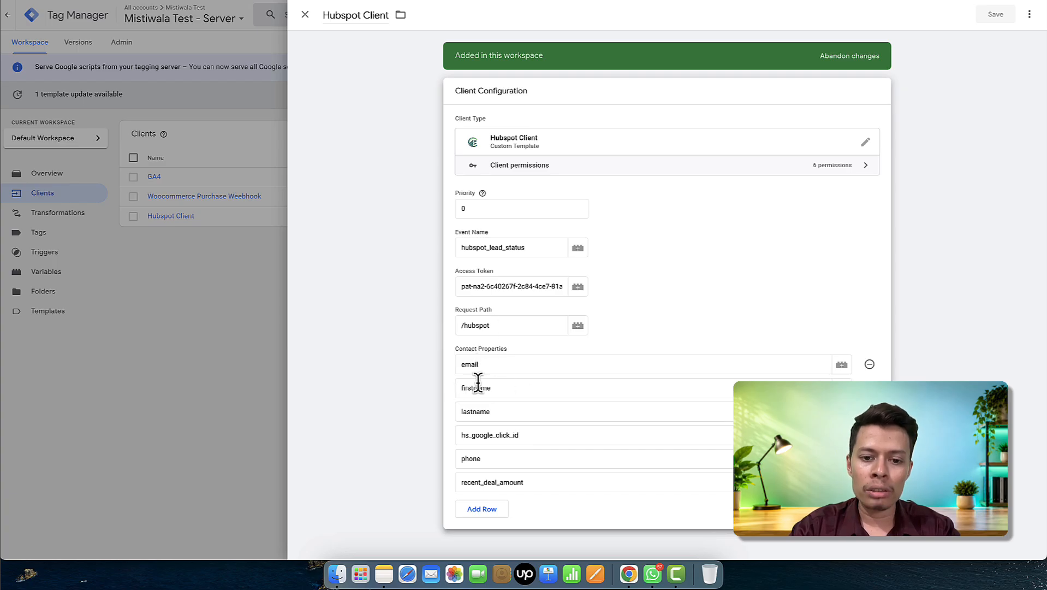
- Review the Hubspot Client fields down to Contact Properties and close the client editor
scroll(468, 356, "up", 3)
scroll(528, 376, "down", 2)
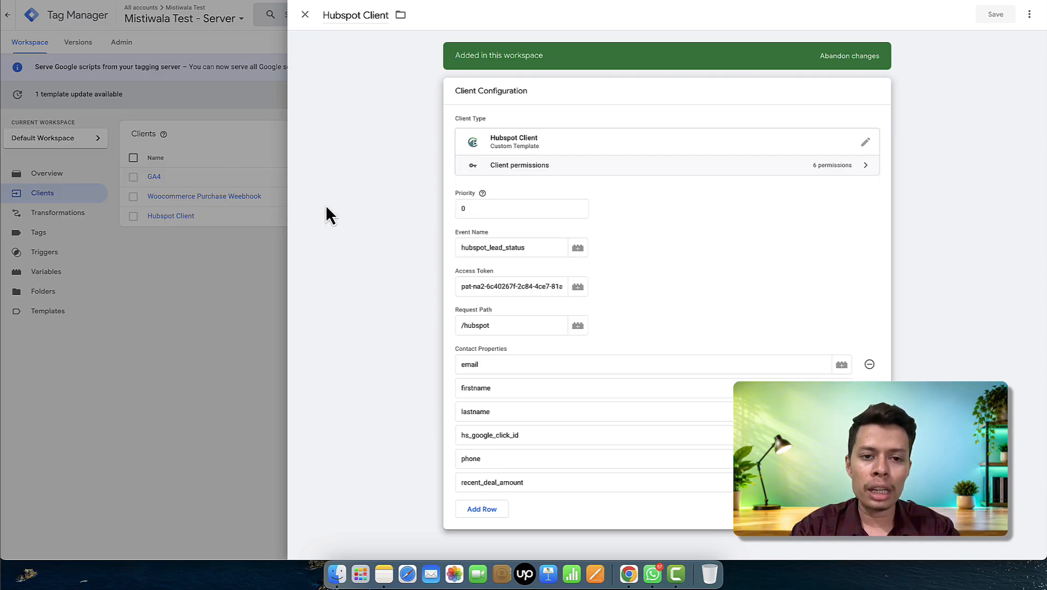
left_click(304, 21)
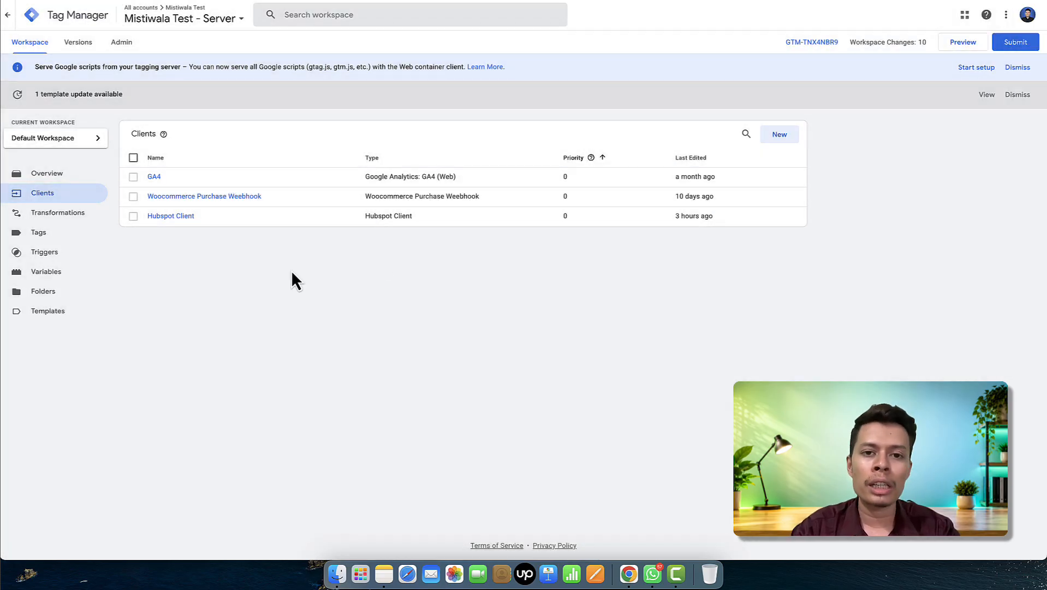
- Compare against the HubSpot webhook settings, then start preview mode for server container GTM-TNX4NBR9
left_click(331, 0)
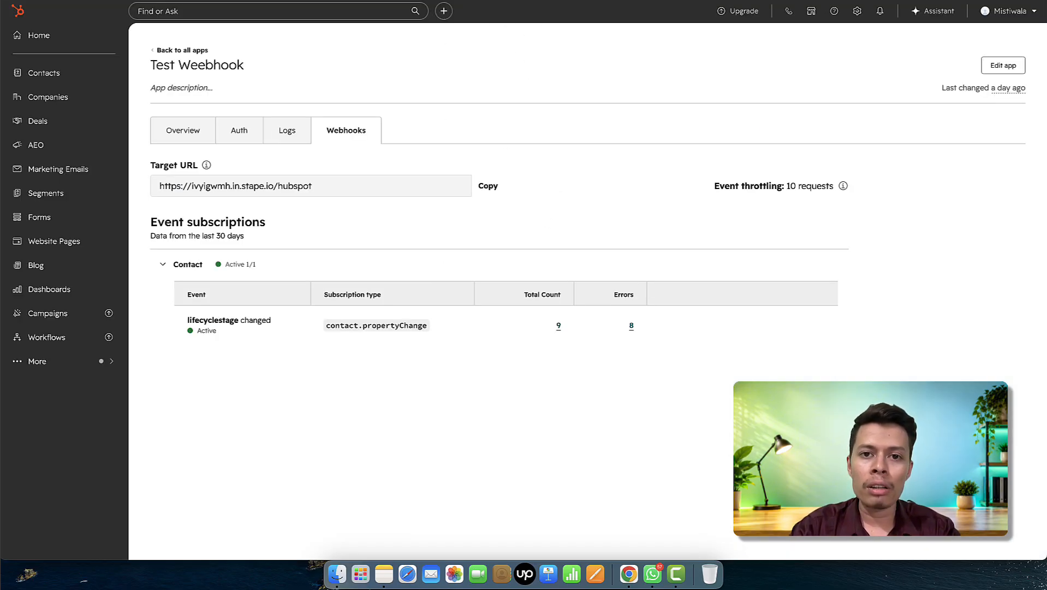
left_click(458, 1)
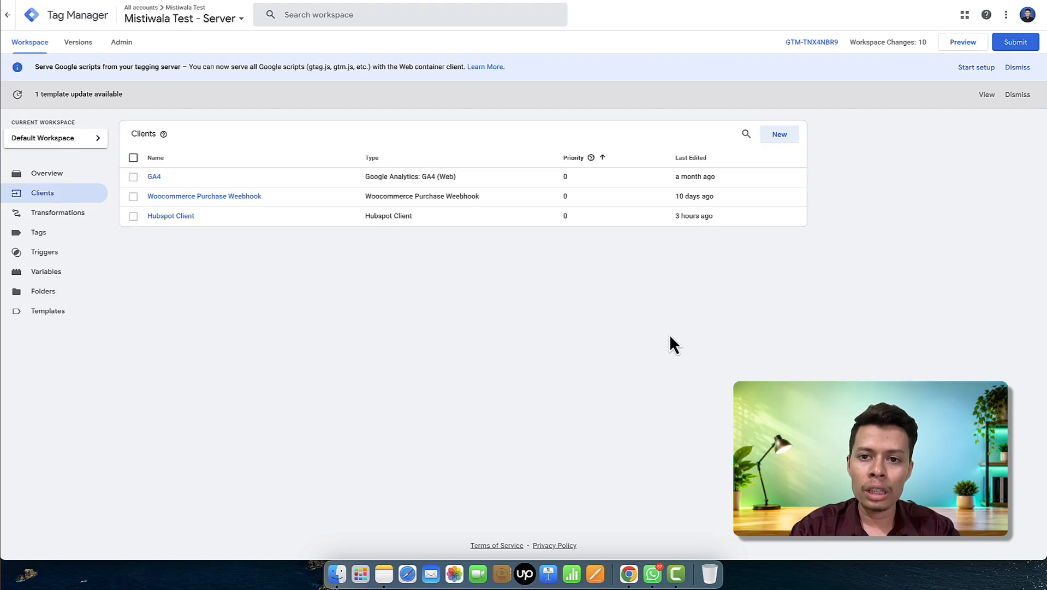
left_click(964, 44)
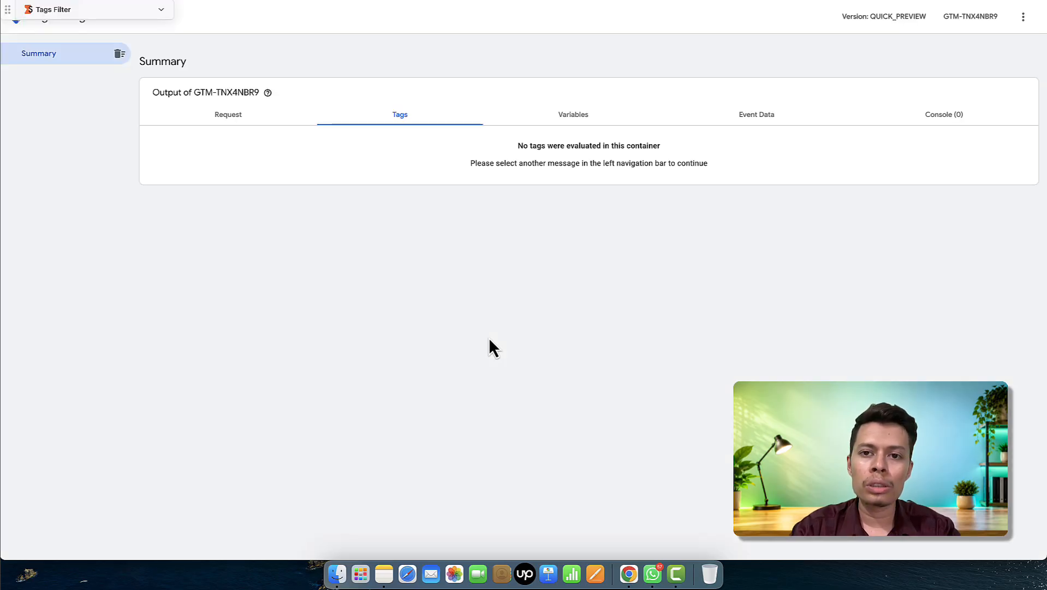
- Switch on Stape's sGTM Preview header config power-up and bring up the GTM preview's request options
left_click(624, 0)
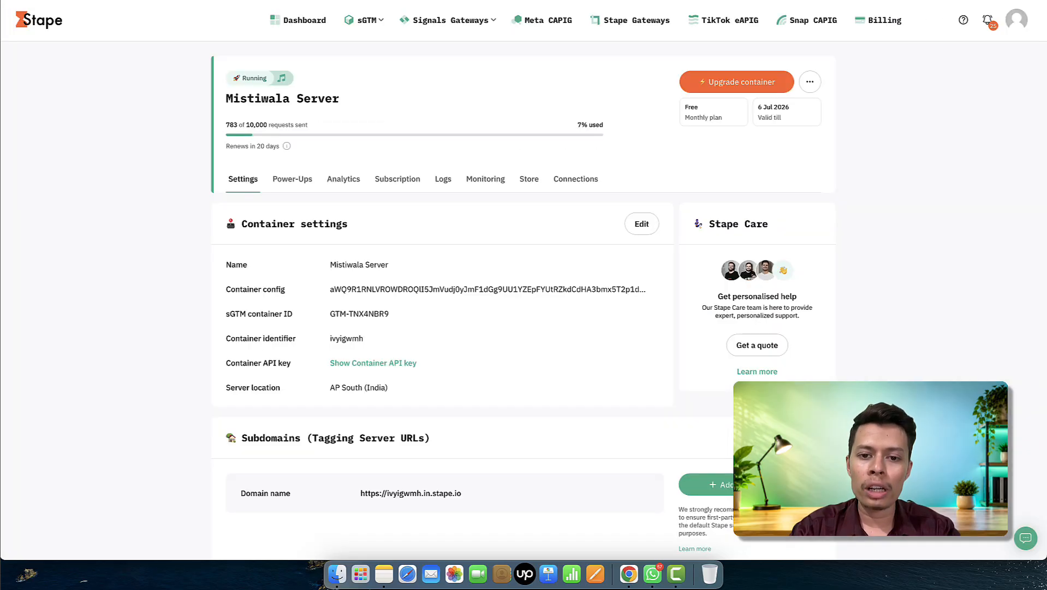
left_click(296, 181)
scroll(491, 298, "down", 3)
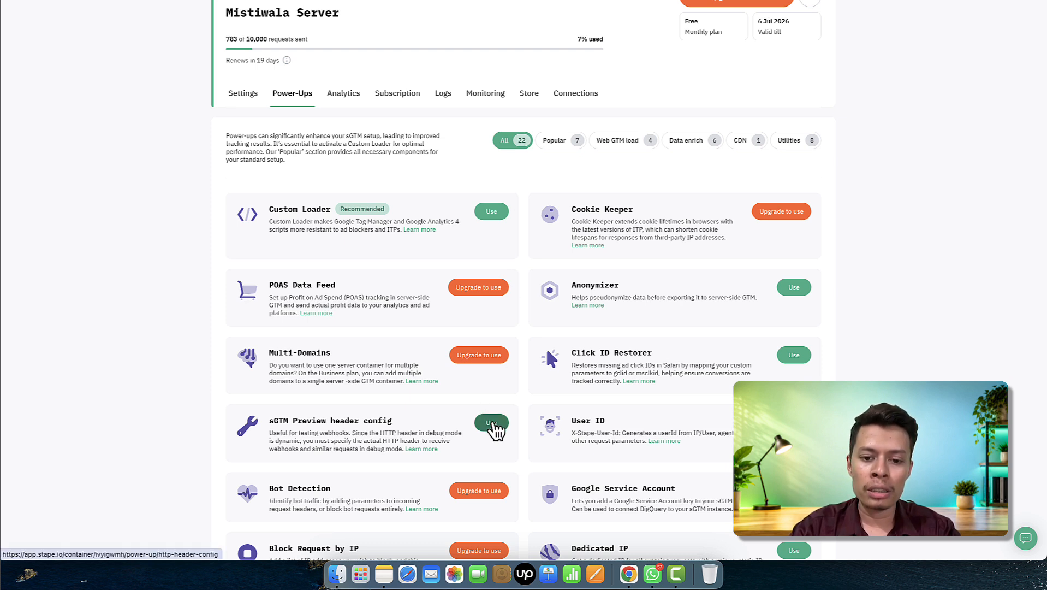
left_click(491, 424)
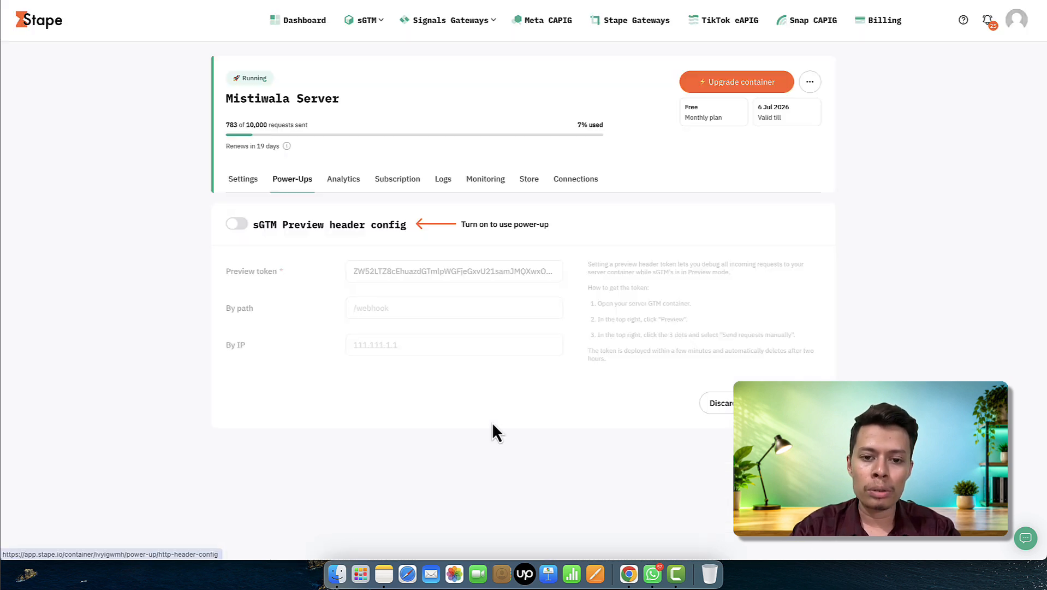
left_click(240, 228)
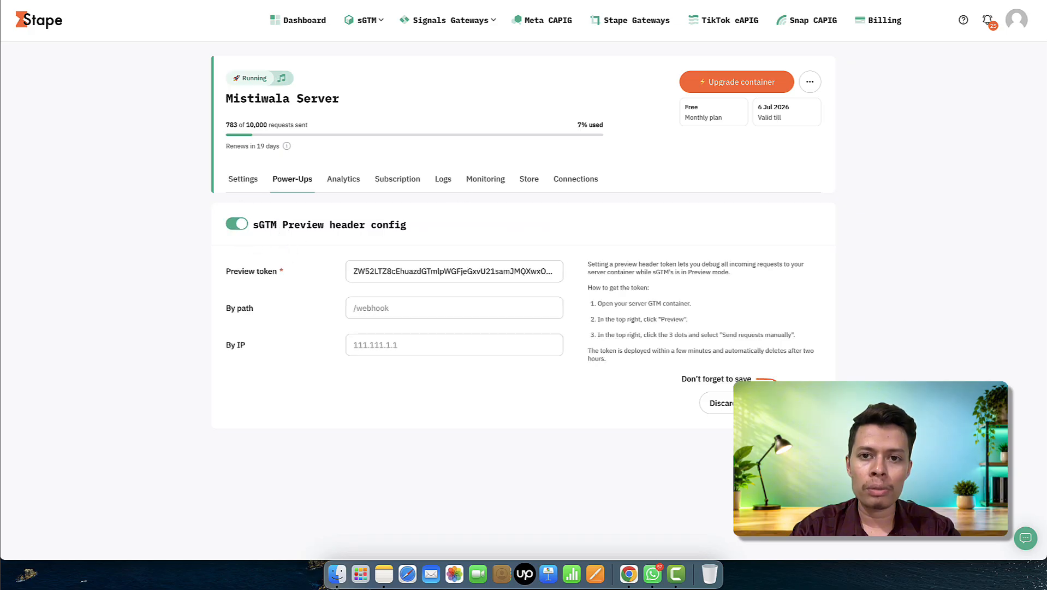
key("ctrl+Tab")
left_click(1024, 20)
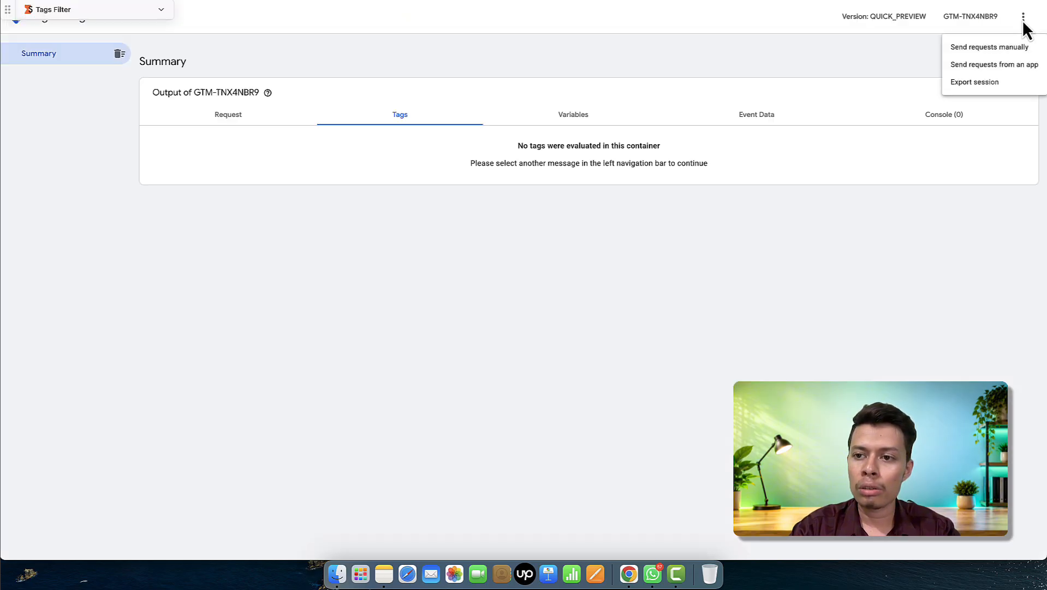
- Paste the GTM manual-request header value into Stape's Preview token and save the power-up
left_click(979, 48)
left_click(661, 207)
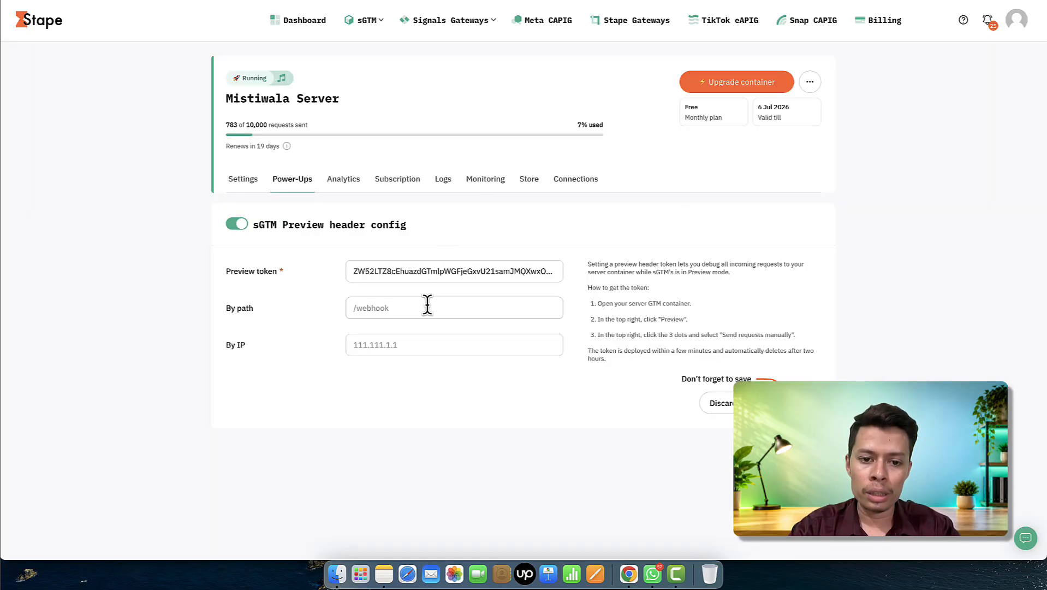
triple_click(421, 271)
key("super+v")
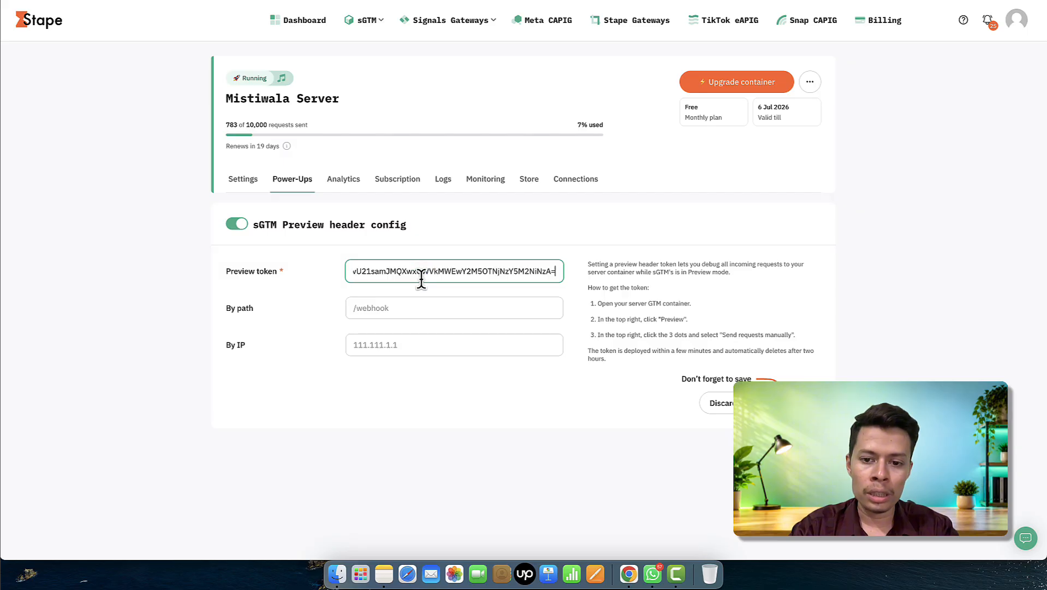
left_click(788, 403)
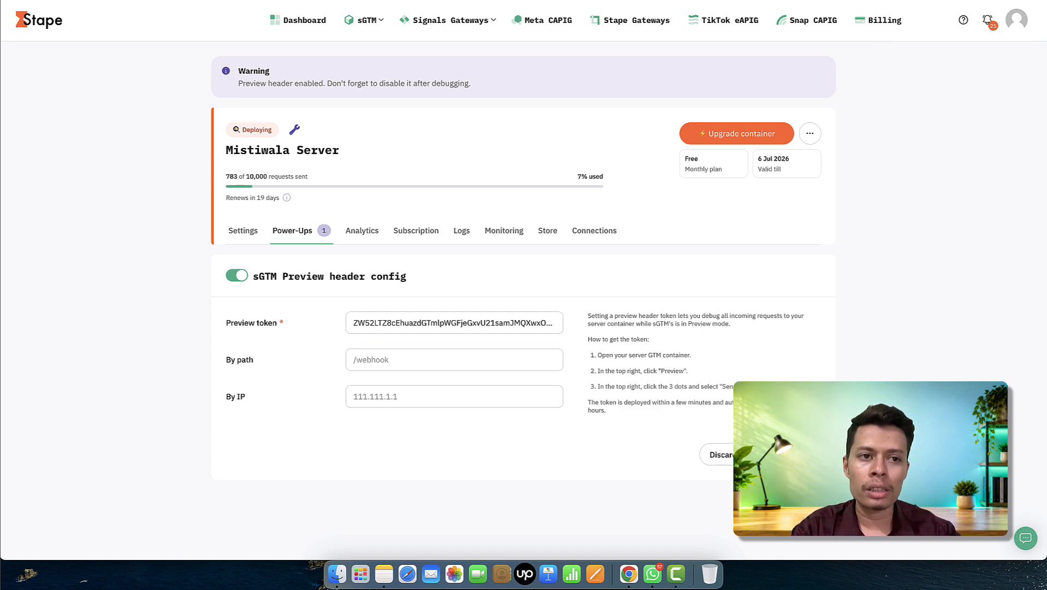
left_click(74, 1)
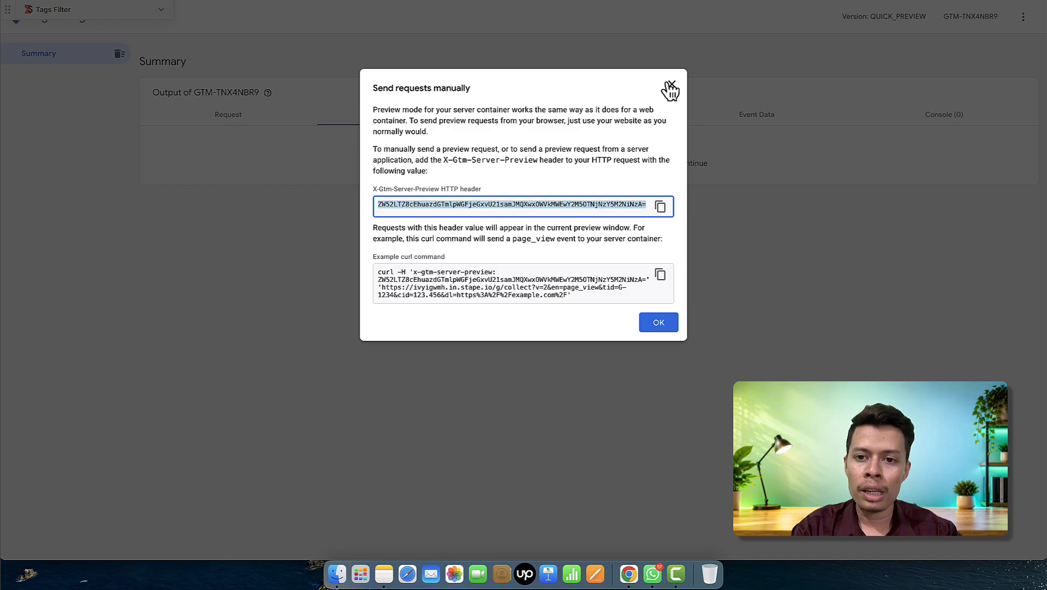
- Close the manual request header dialog and dismiss the preview's extra options menu
left_click(670, 88)
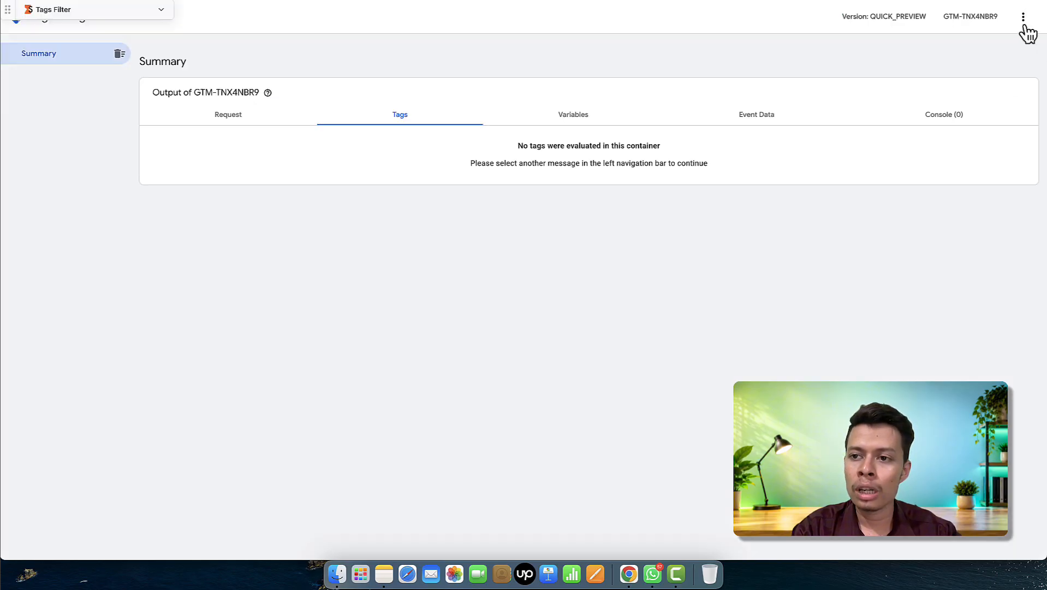
left_click(1024, 18)
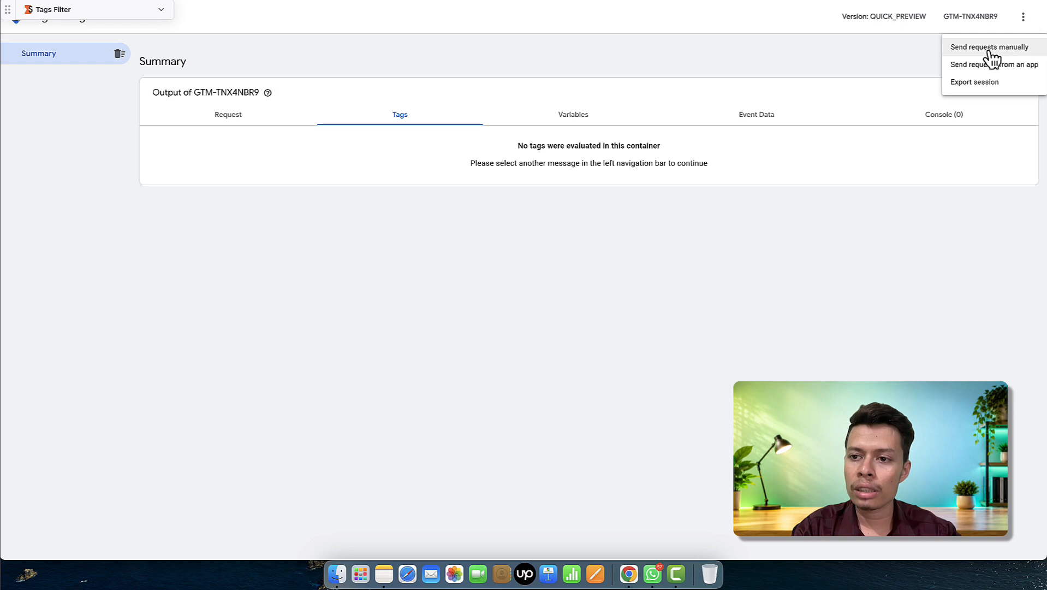
left_click(846, 71)
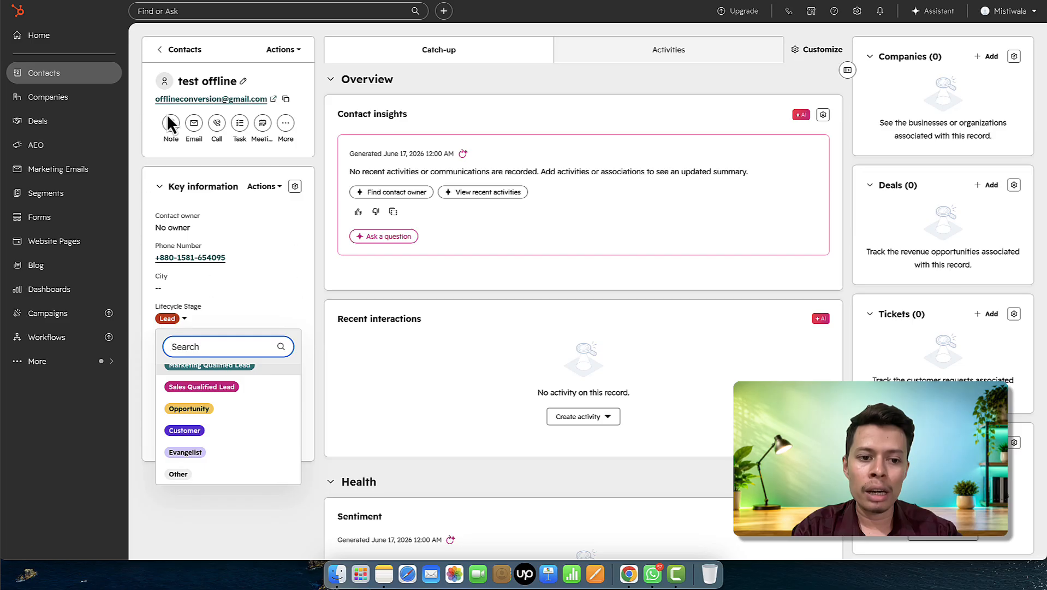
- Change the test offline contact's lifecycle stage to Sales Qualified Lead and check the GTM preview
left_click(206, 530)
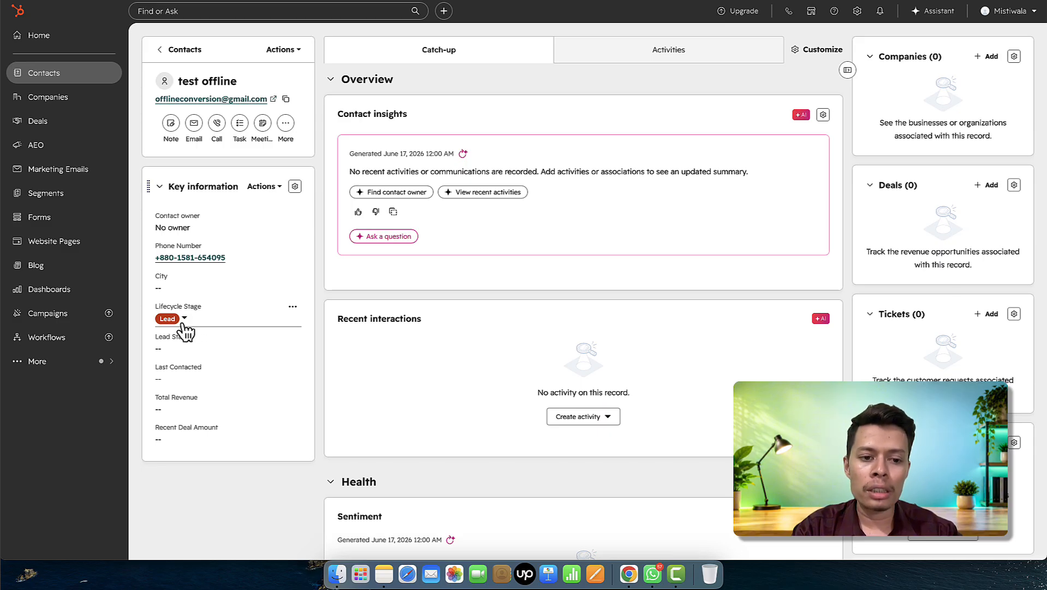
left_click(184, 322)
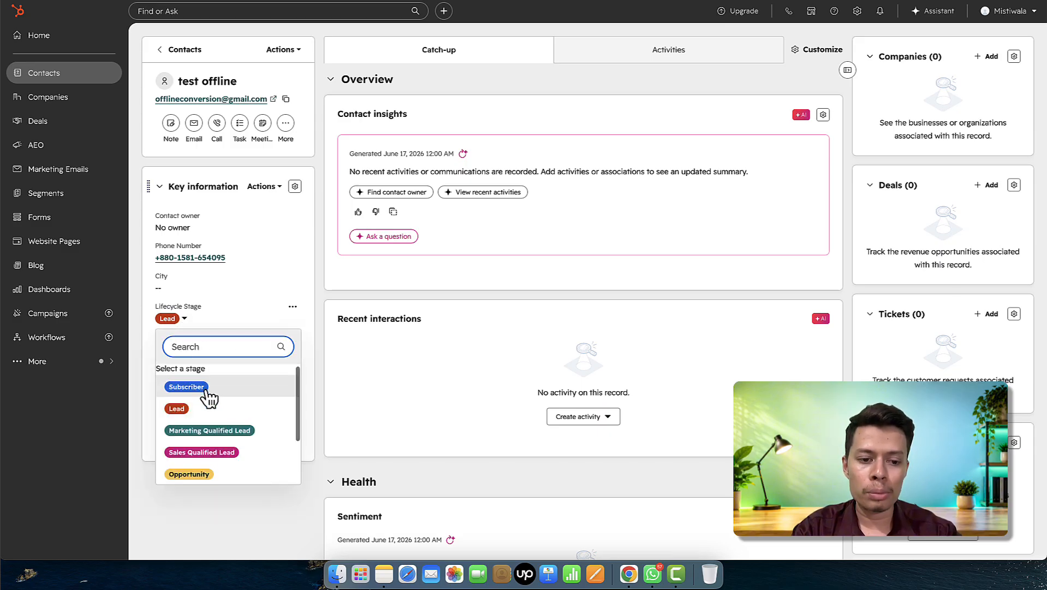
scroll(209, 398, "down", 1)
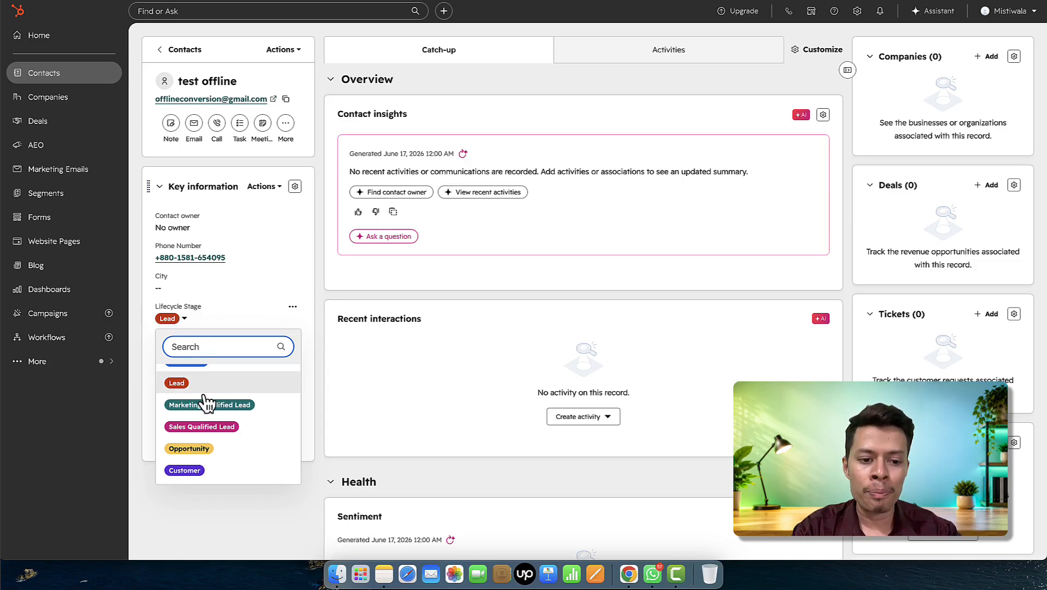
left_click(211, 427)
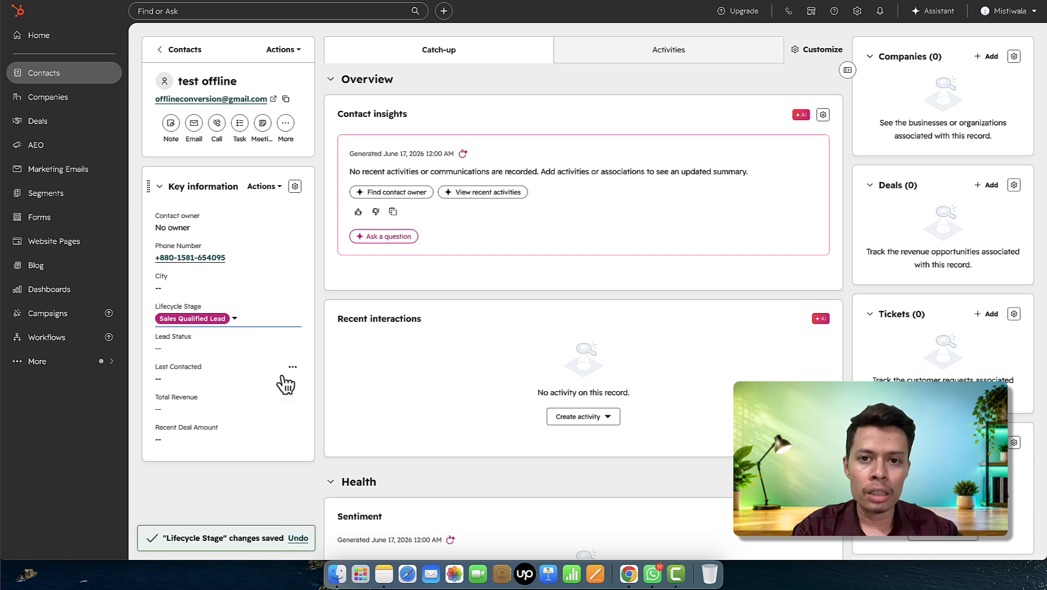
key("ctrl+Tab")
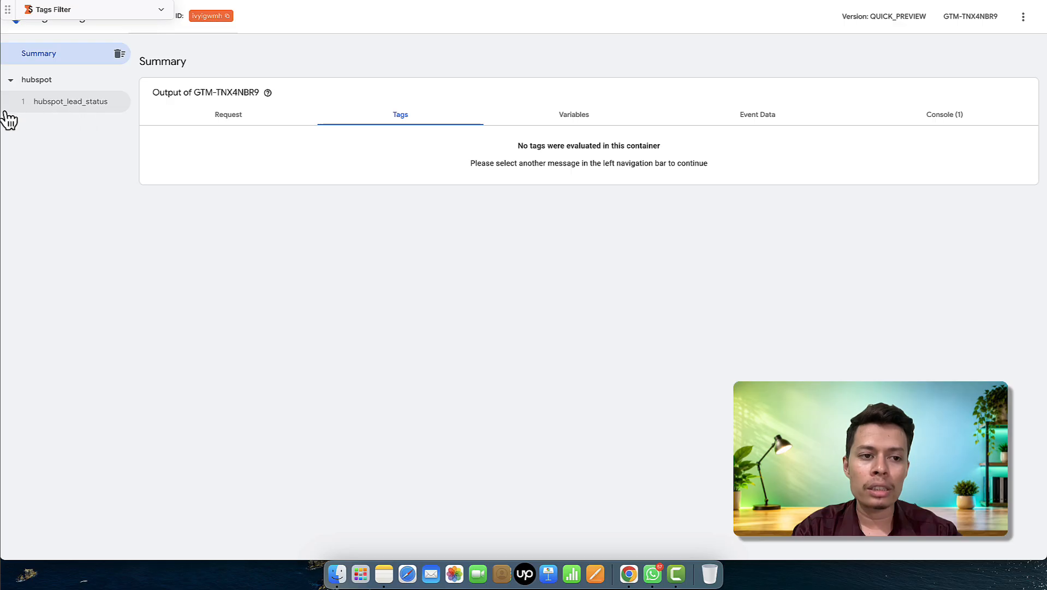
- Inspect hubspot_lead_status event data: lead_status salesqualifiedlead with click id test09998
left_click(65, 119)
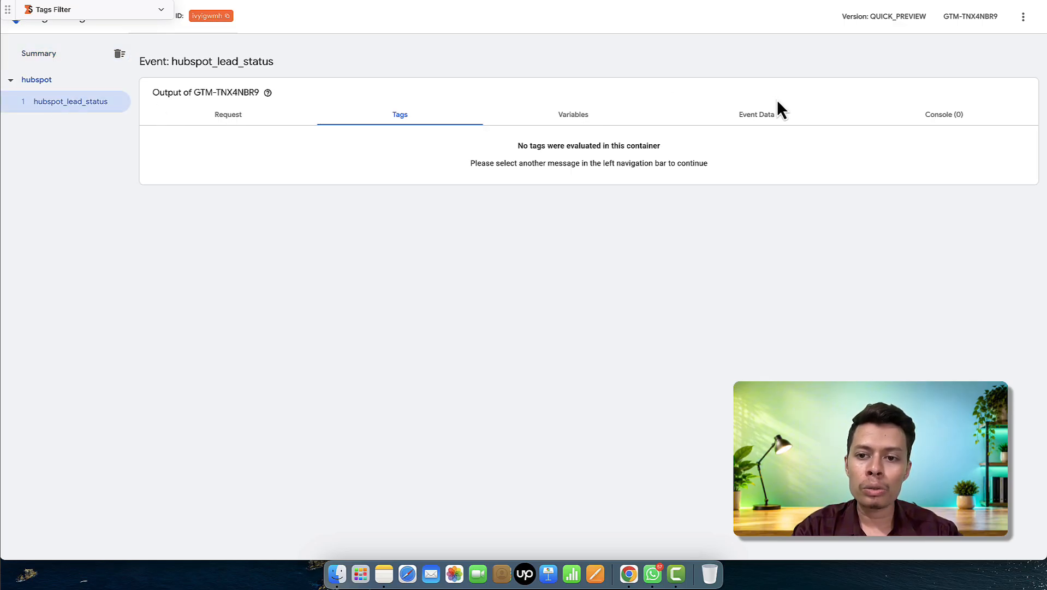
left_click(768, 119)
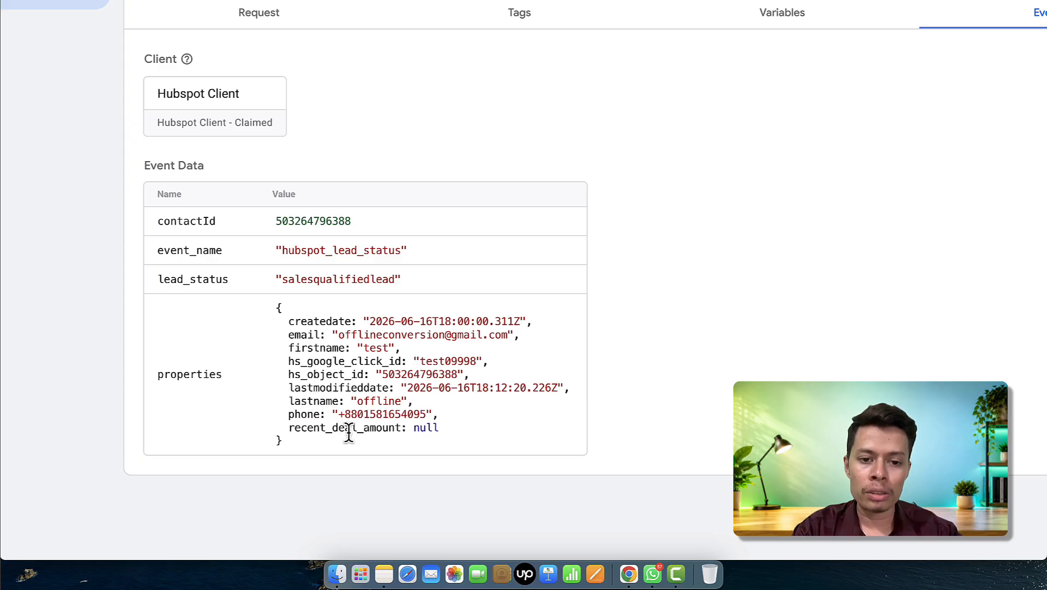
scroll(349, 432, "down", 3)
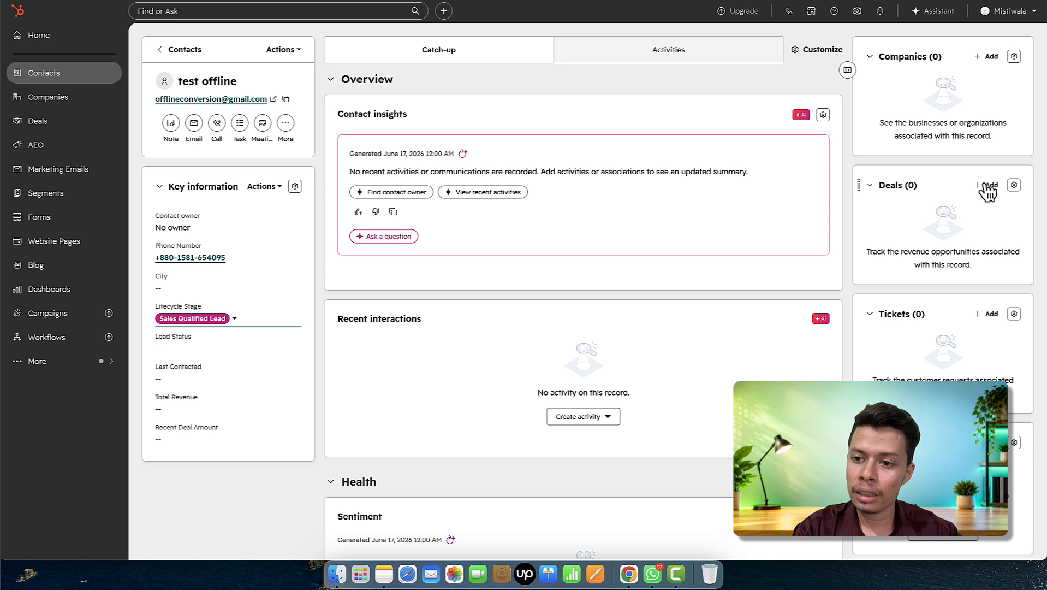
- Start a deal named 'convert' for the contact with deal stage Closed Won
left_click(987, 185)
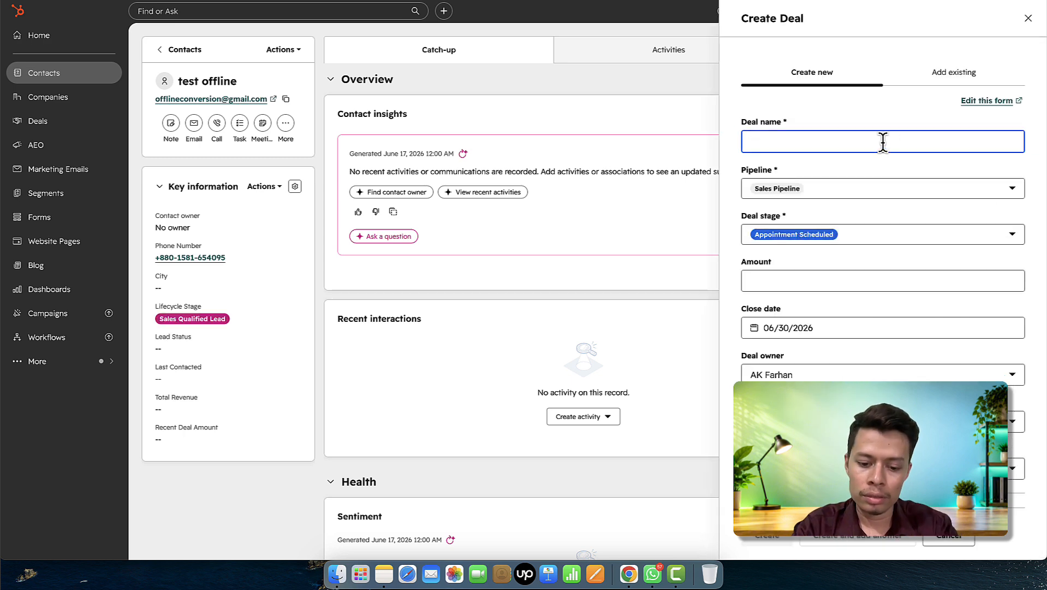
type("convert")
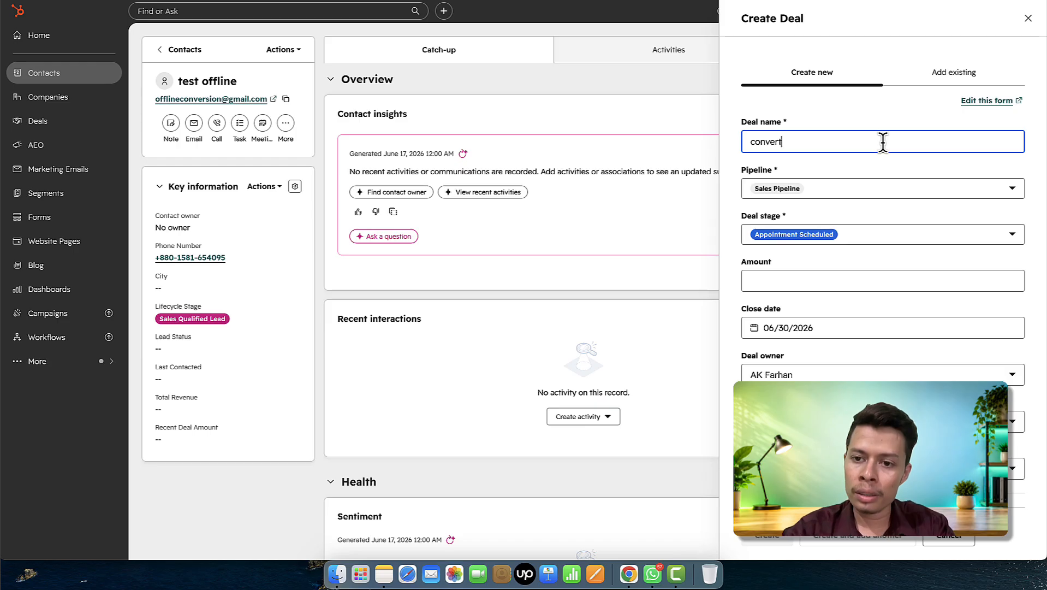
left_click(849, 240)
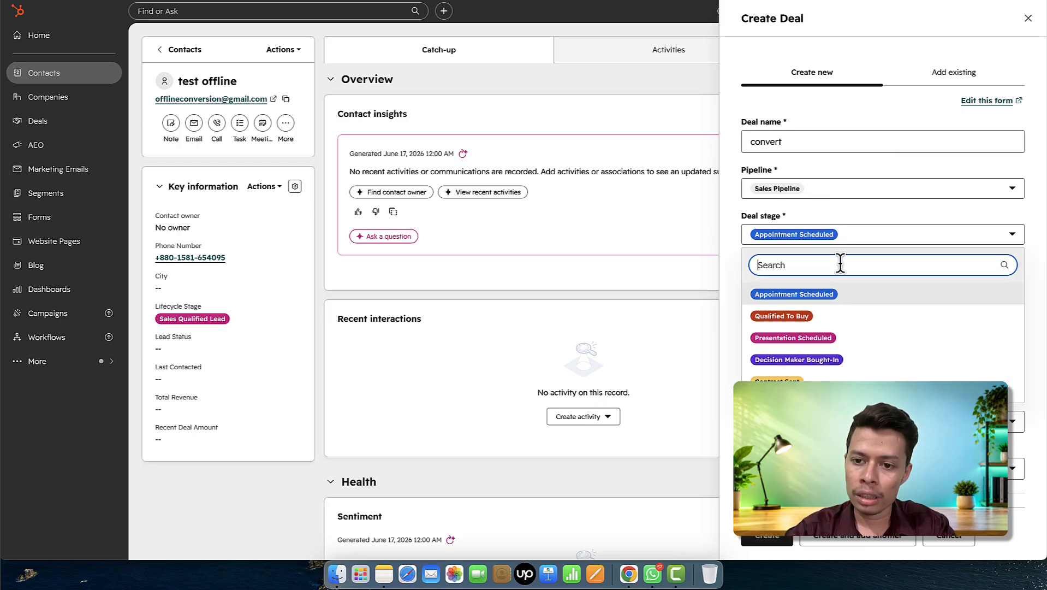
scroll(835, 308, "down", 1)
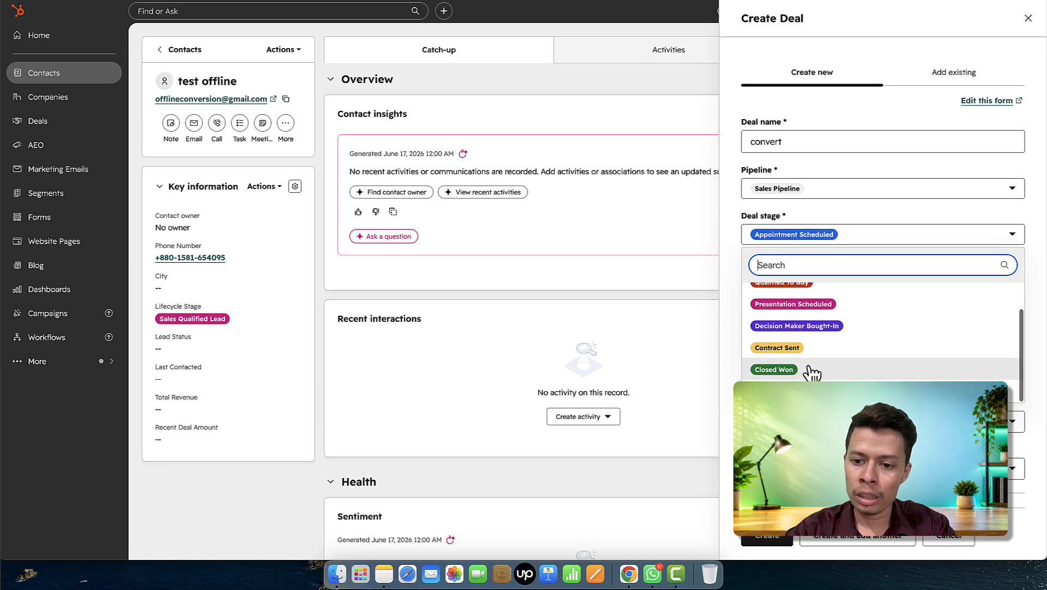
scroll(813, 373, "up", 1)
scroll(813, 372, "down", 1)
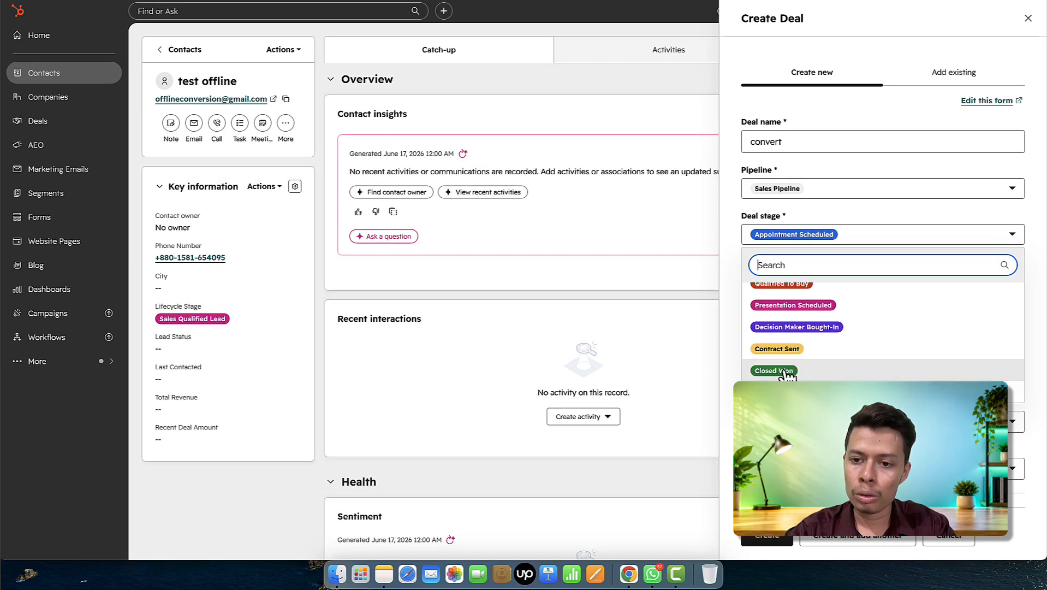
left_click(808, 369)
- Give the deal amount 500 and type New Business, create it, then open the test offline contact
left_click(826, 275)
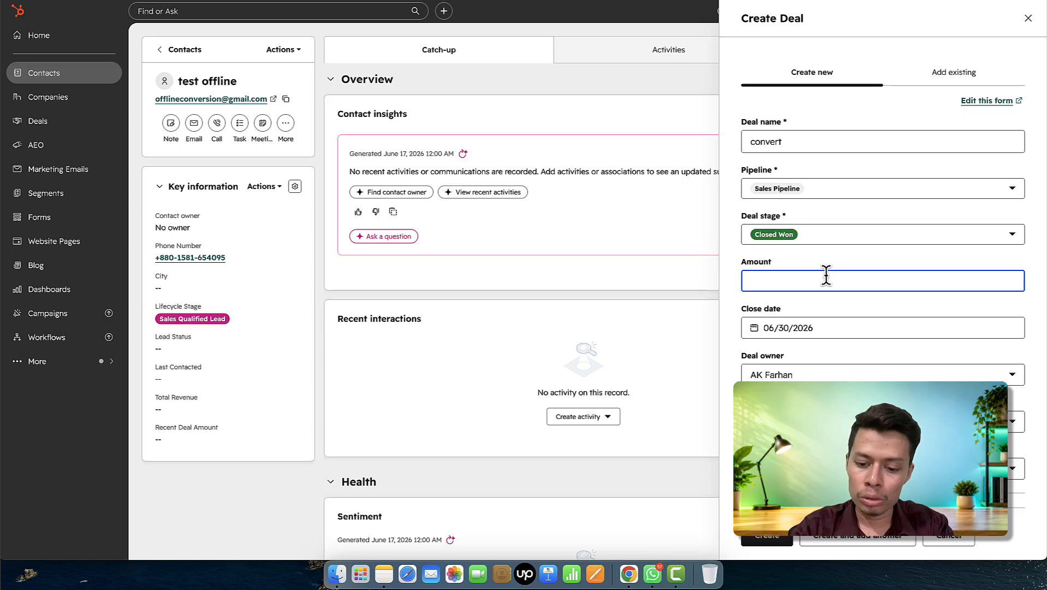
scroll(823, 333, "down", 3)
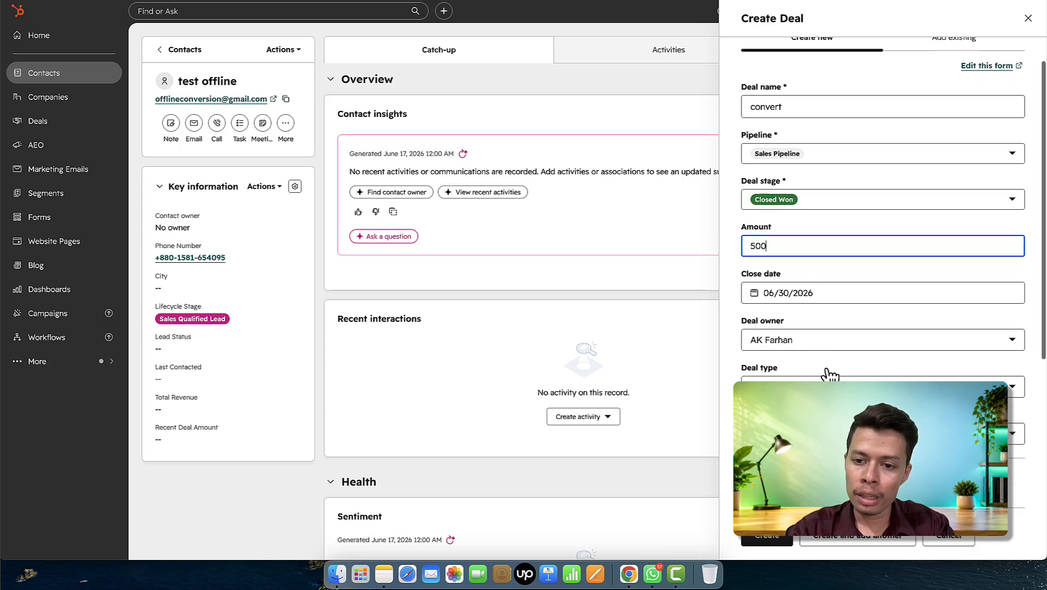
left_click(812, 360)
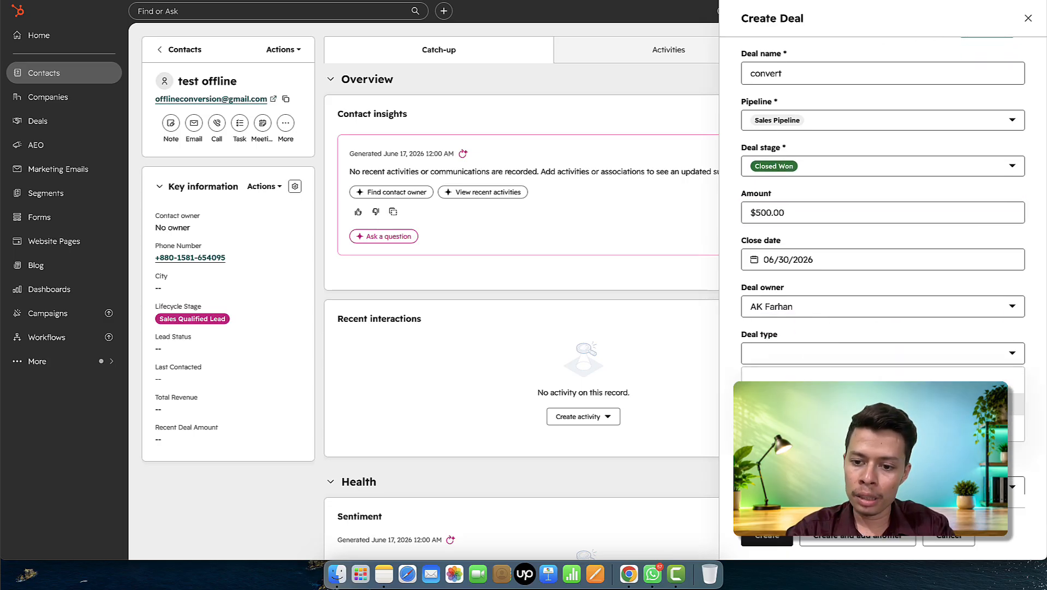
left_click(808, 407)
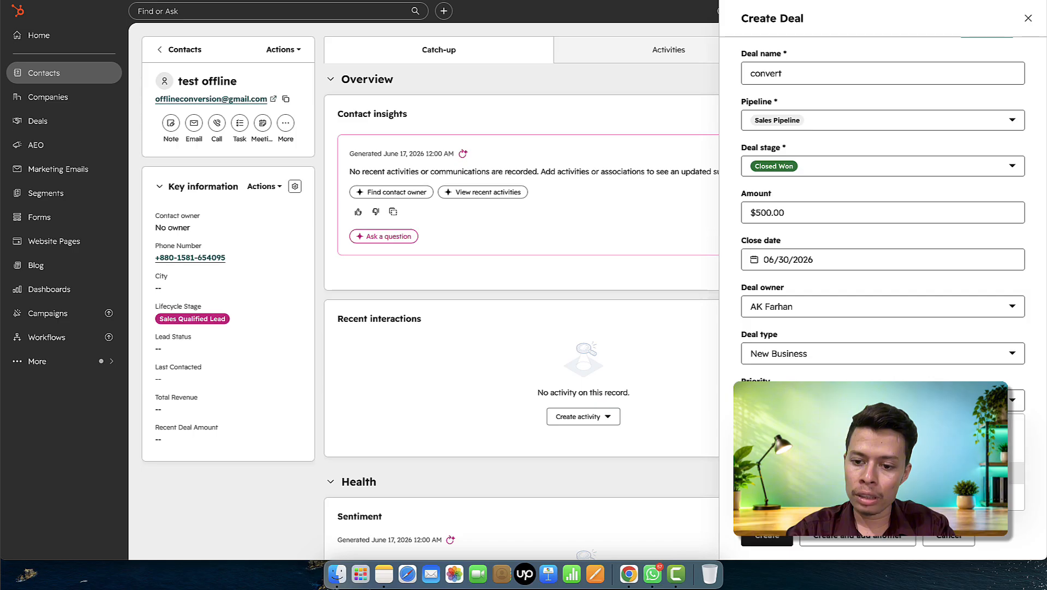
scroll(821, 331, "down", 7)
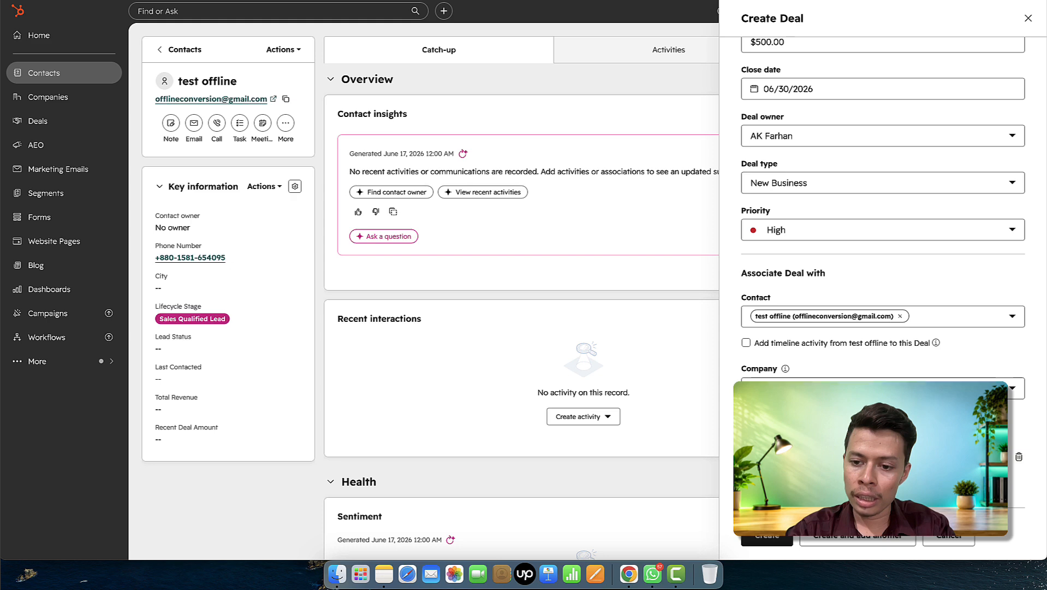
left_click(846, 456)
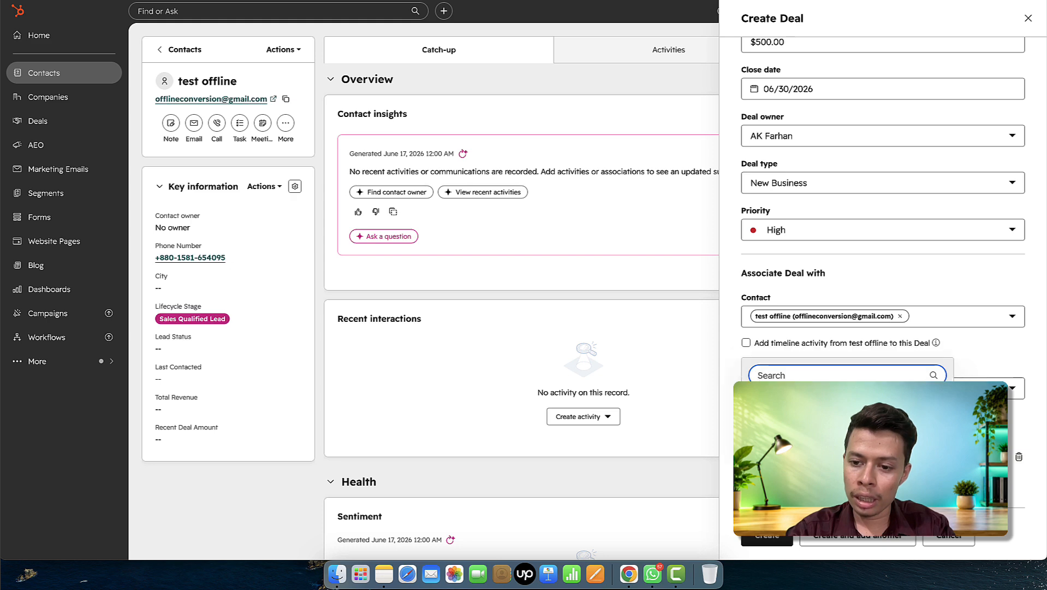
left_click(797, 415)
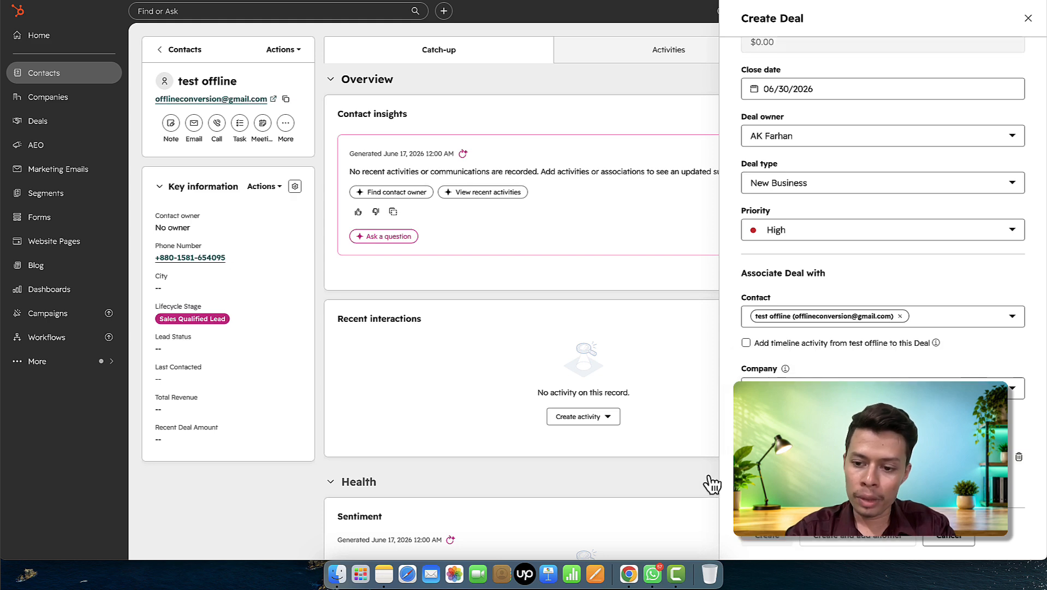
scroll(846, 364, "up", 3)
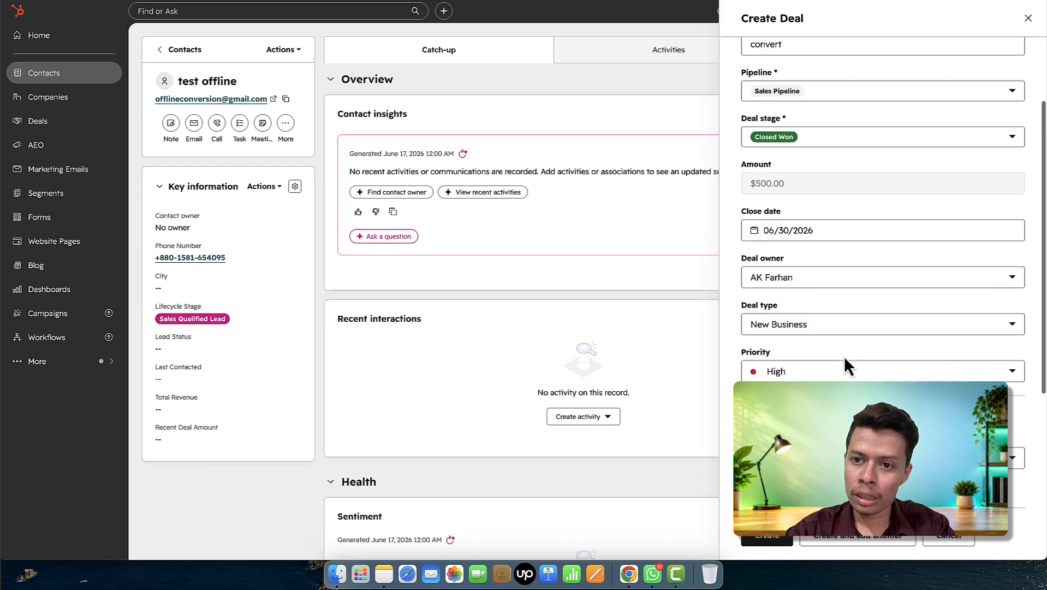
scroll(845, 365, "down", 3)
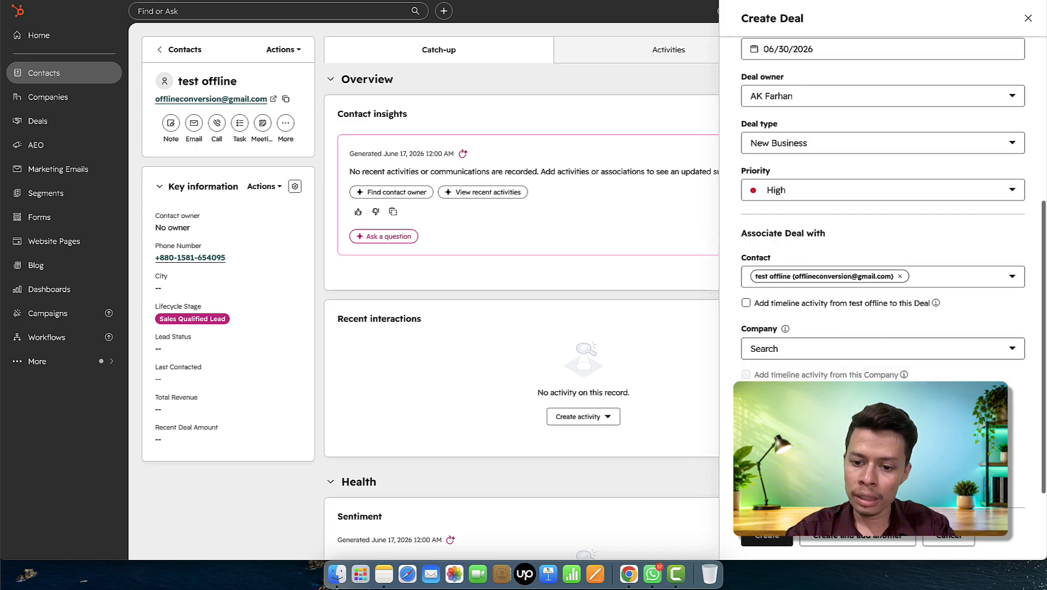
left_click(784, 541)
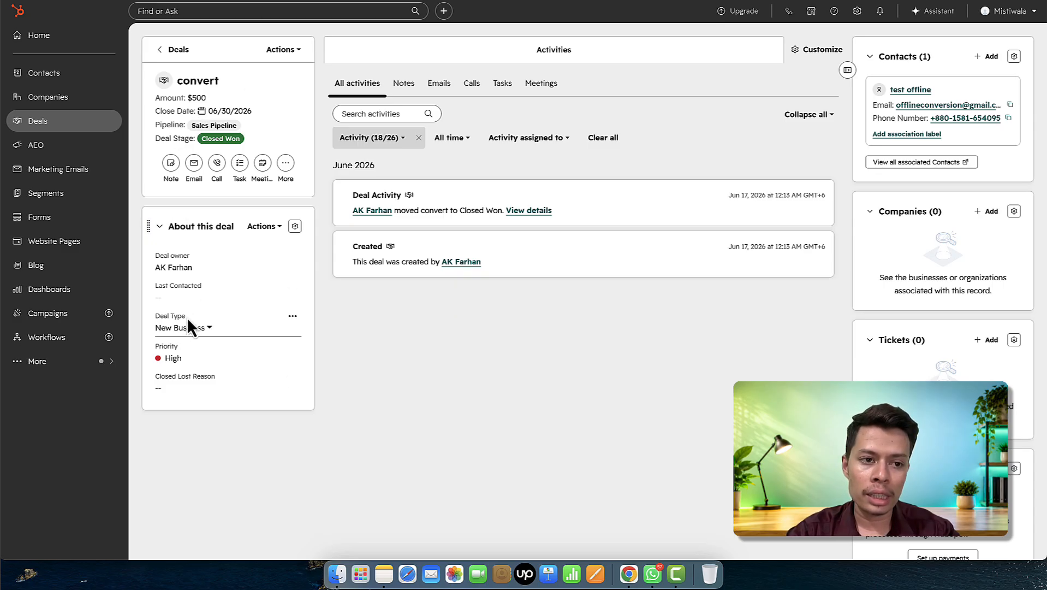
left_click(58, 75)
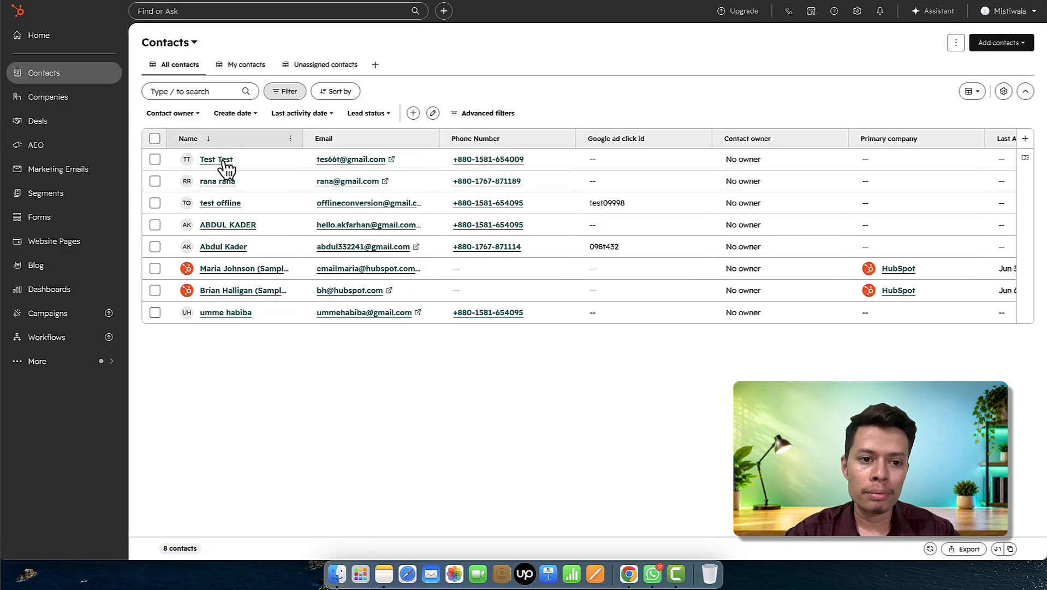
left_click(235, 207)
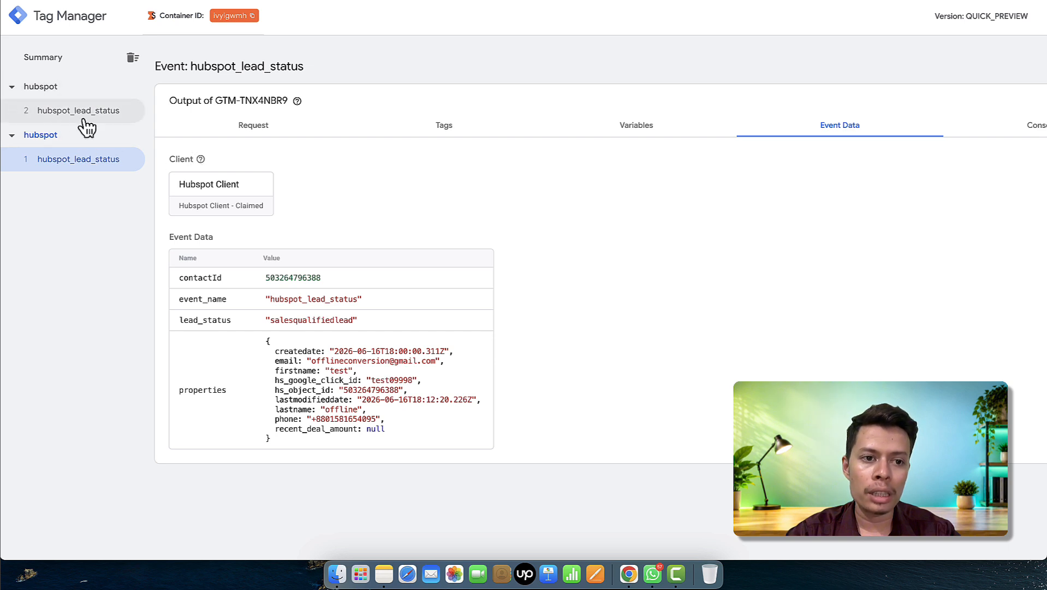
- Check the second hubspot_lead_status event: lead_status customer, recent_deal_amount 500
left_click(82, 119)
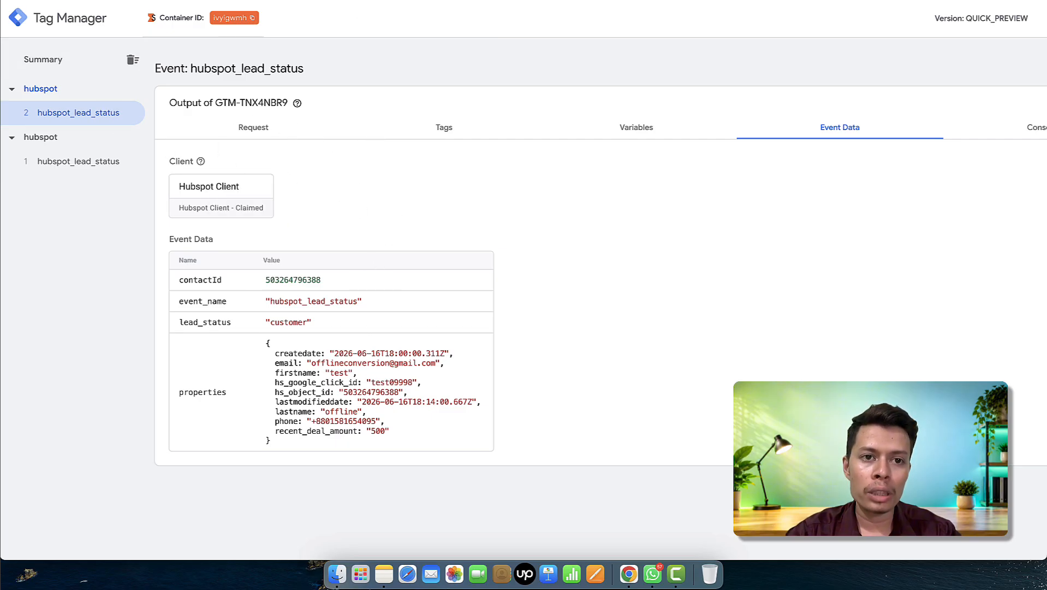
left_click(235, 0)
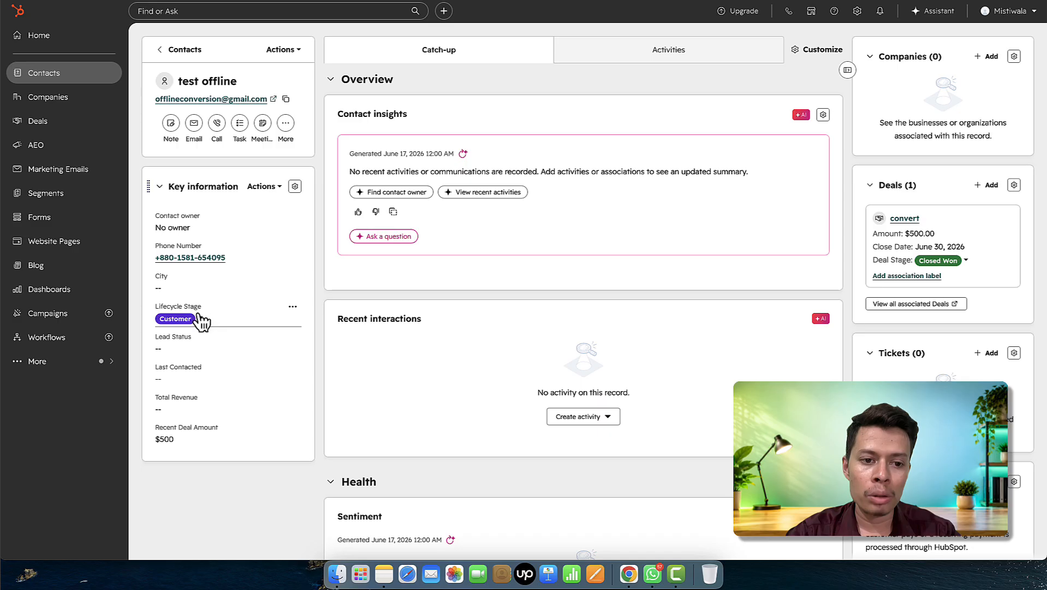
- Change the contact's lifecycle stage to Marketing Qualified Lead and inspect the newest event's data
left_click(200, 320)
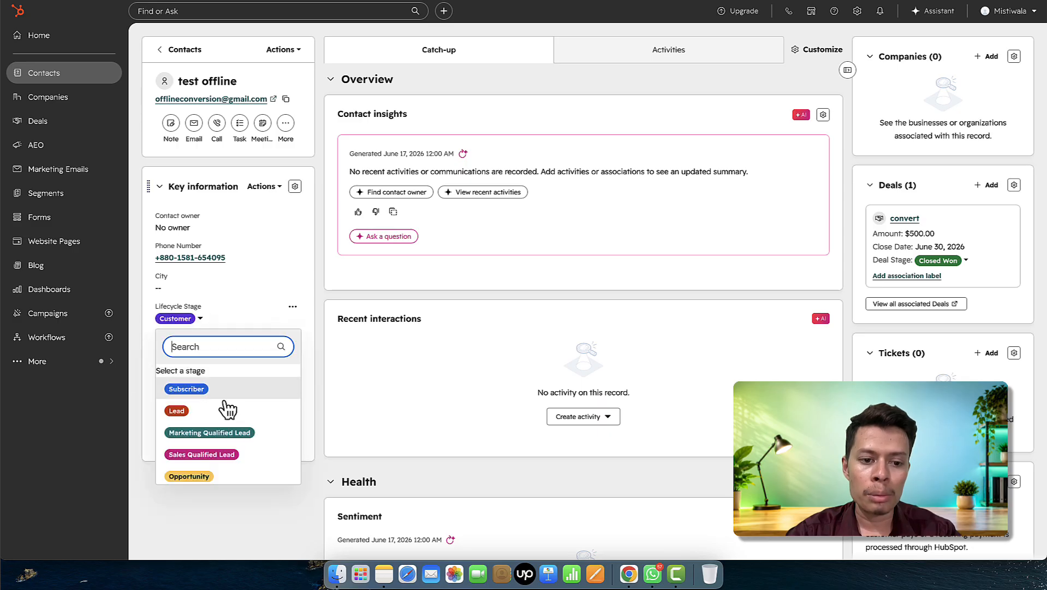
scroll(226, 432, "down", 1)
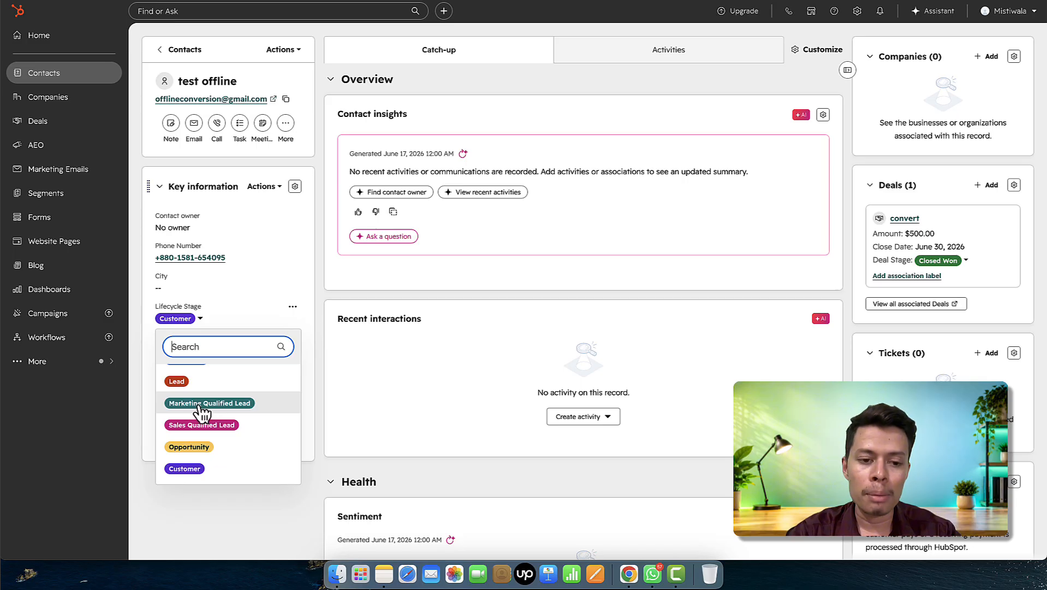
left_click(232, 408)
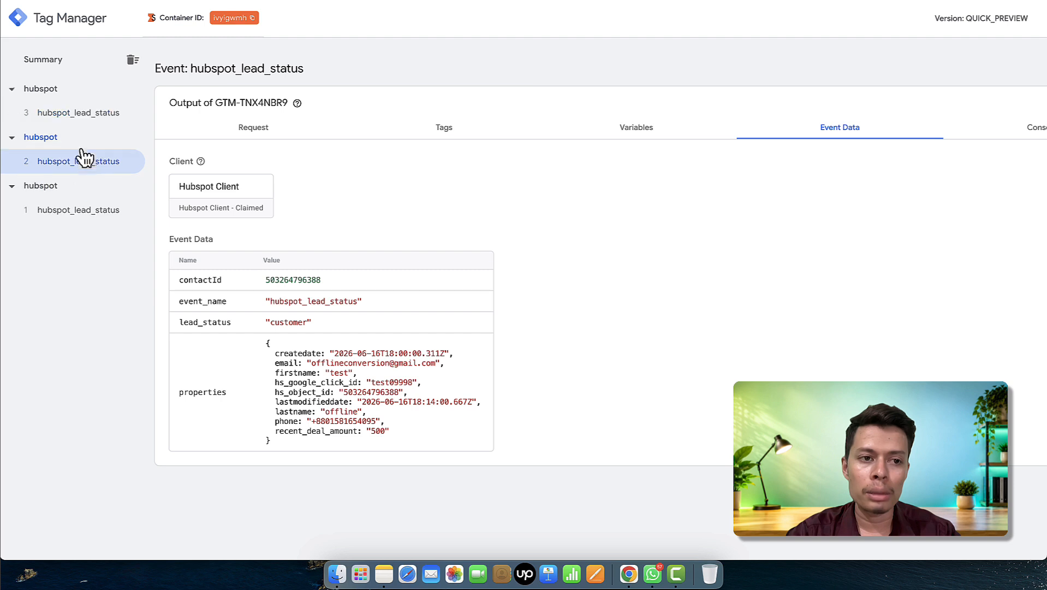
left_click(71, 112)
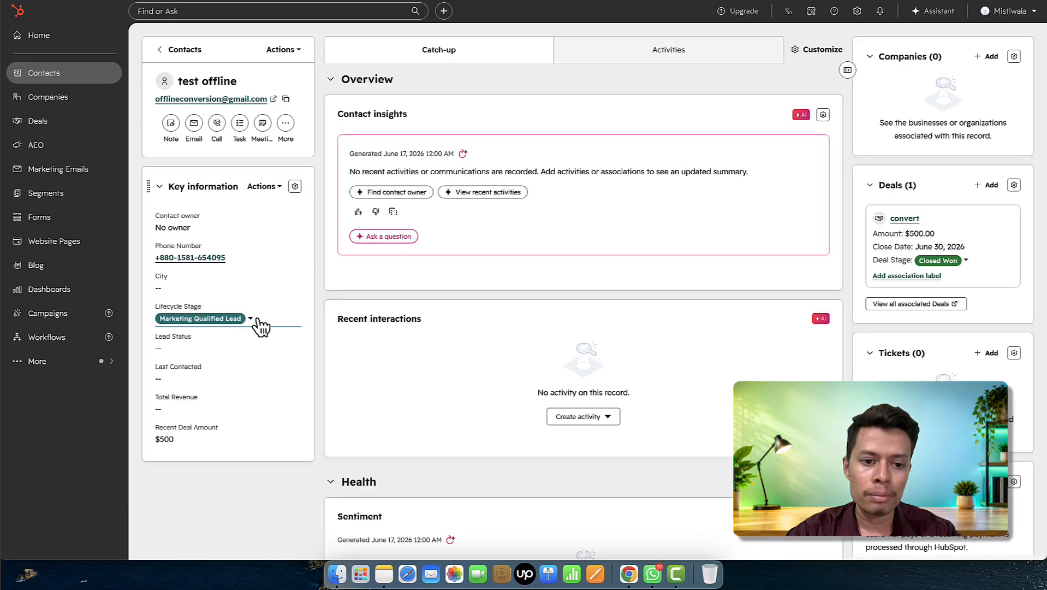
- Change the lifecycle stage again to Subscriber and return to the Tag Manager preview
left_click(249, 322)
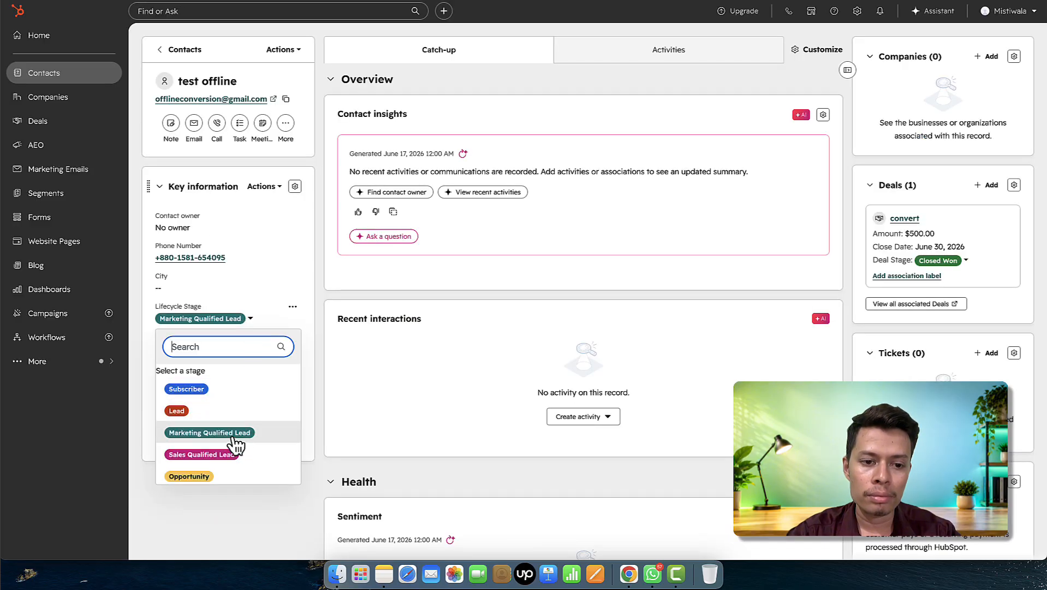
left_click(235, 434)
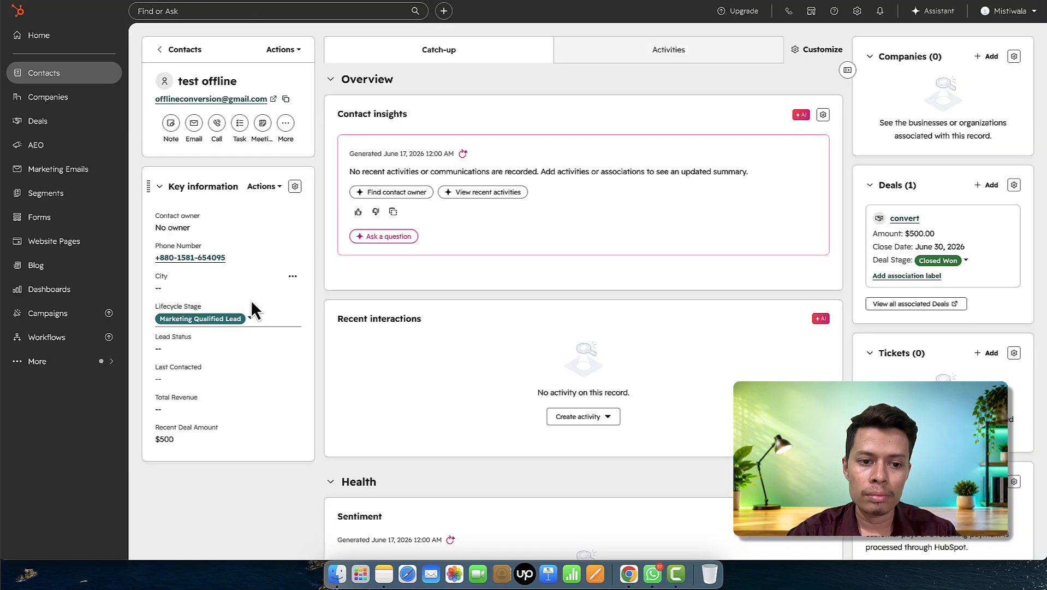
left_click(244, 319)
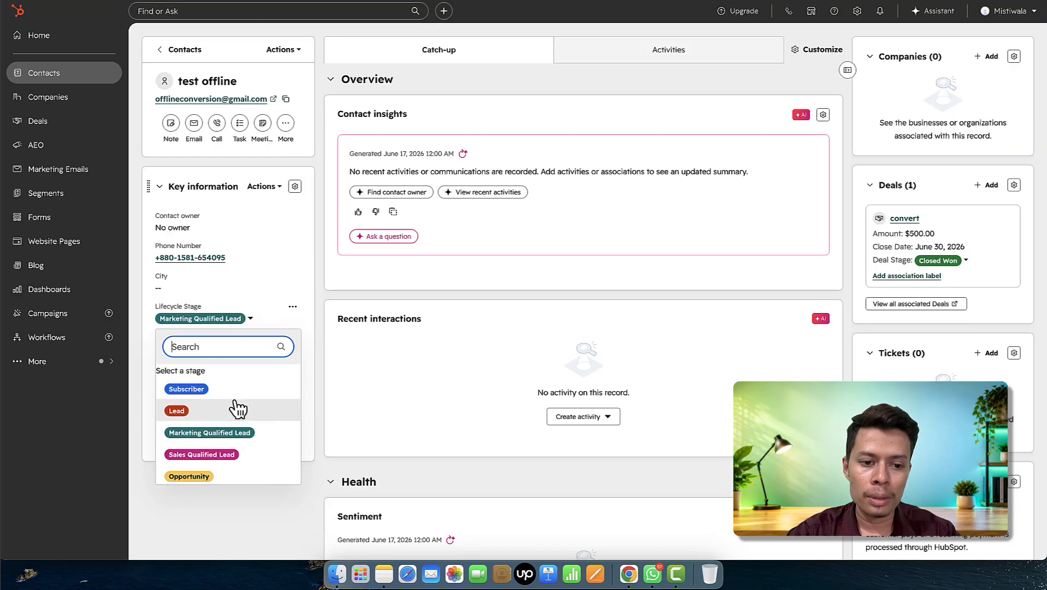
scroll(242, 436, "down", 1)
scroll(243, 404, "up", 1)
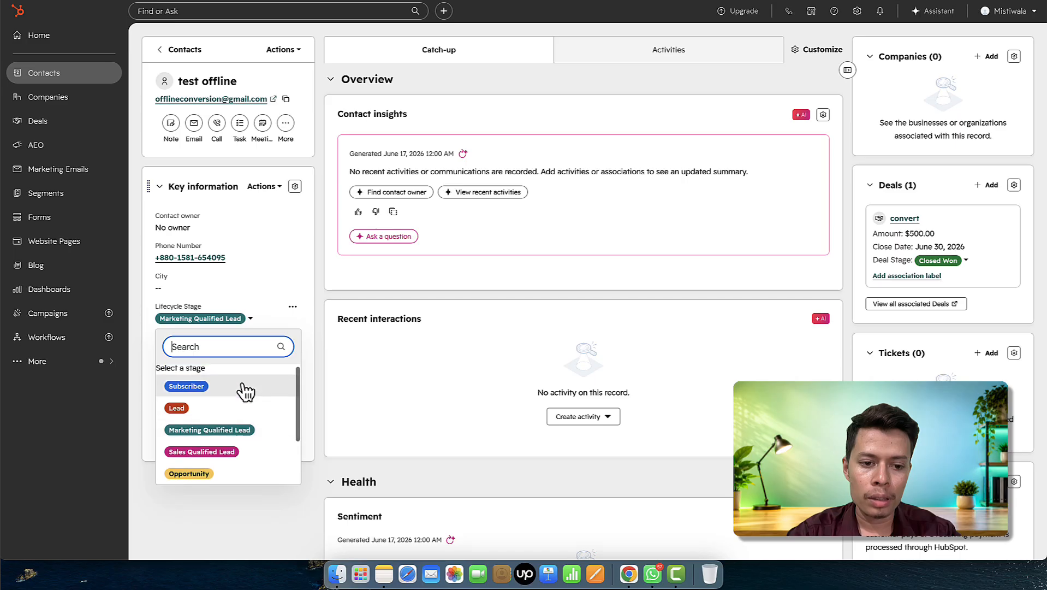
left_click(240, 388)
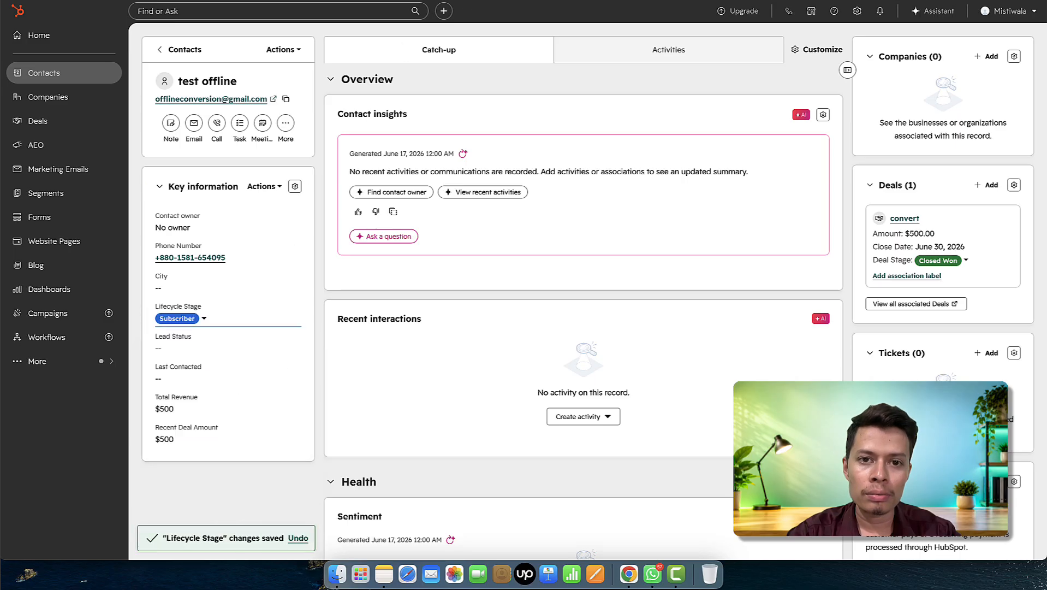
key("ctrl+Tab")
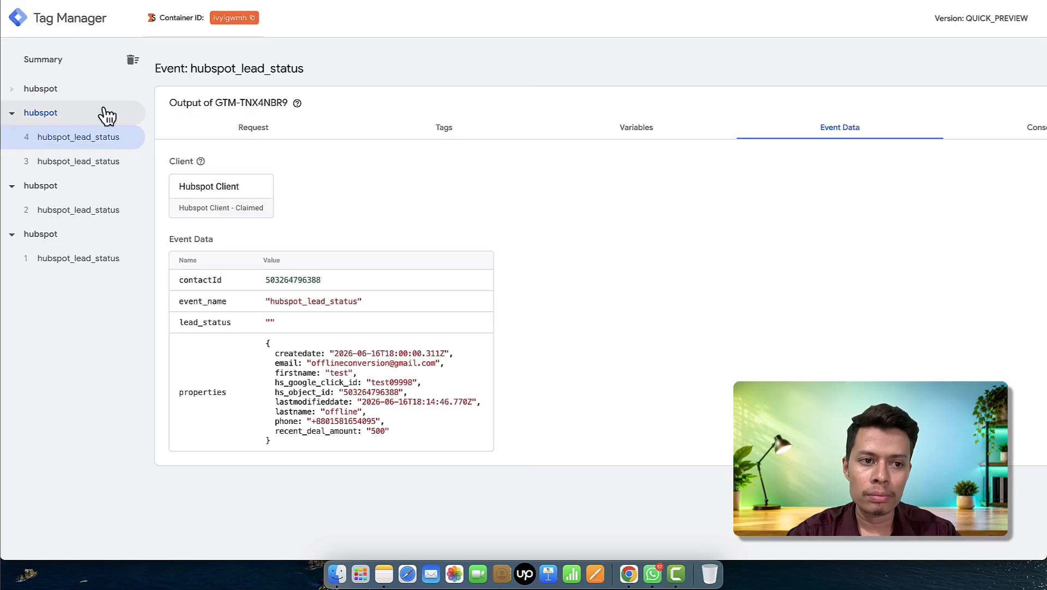
- Compare the newest hubspot_lead_status event (lead_status 'subscriber') with the previous one, then return to the workspace
left_click(87, 116)
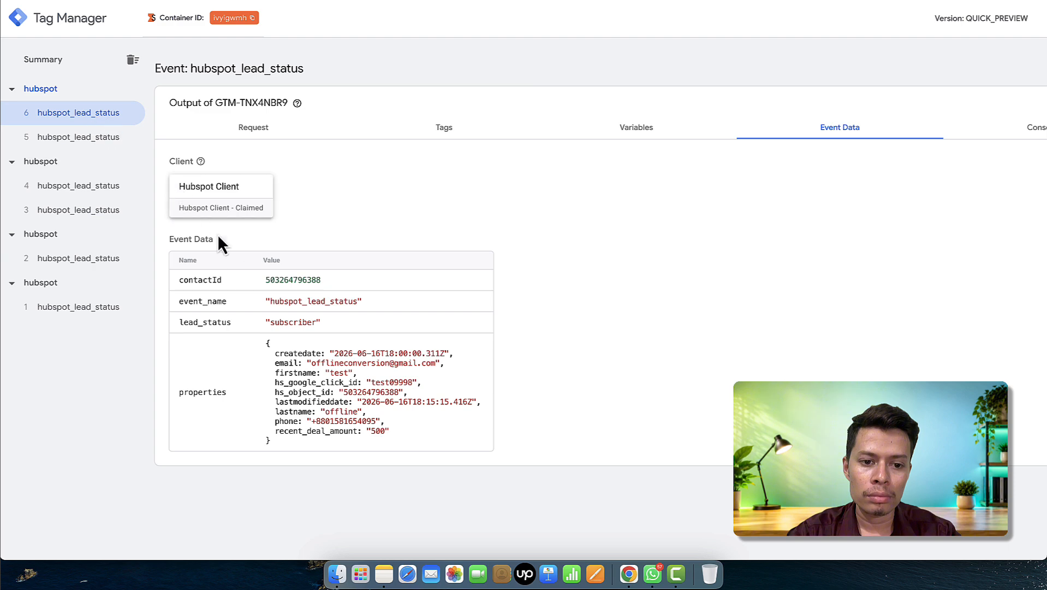
left_click(87, 140)
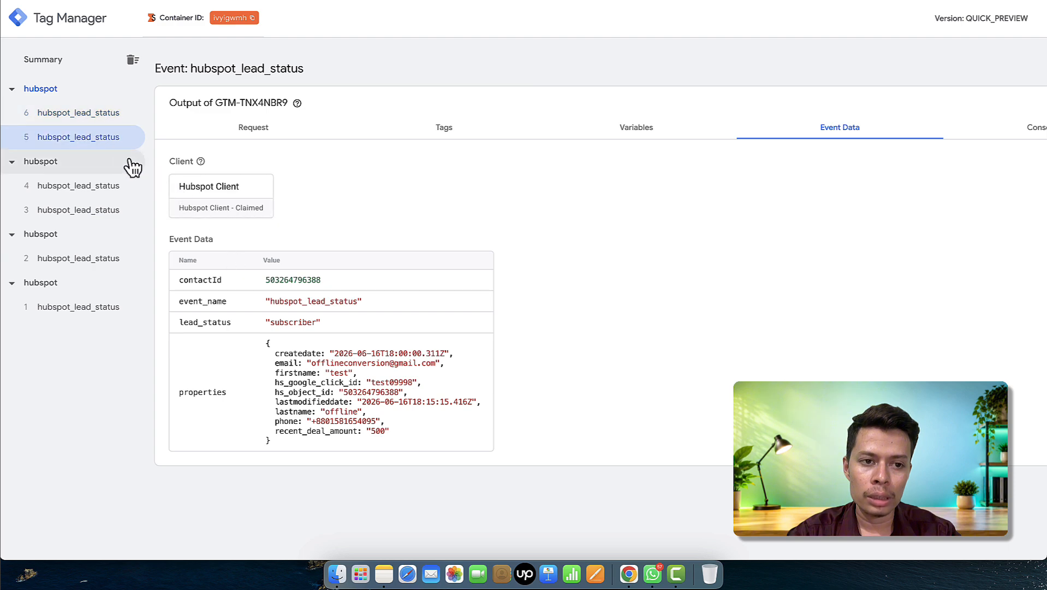
left_click(92, 116)
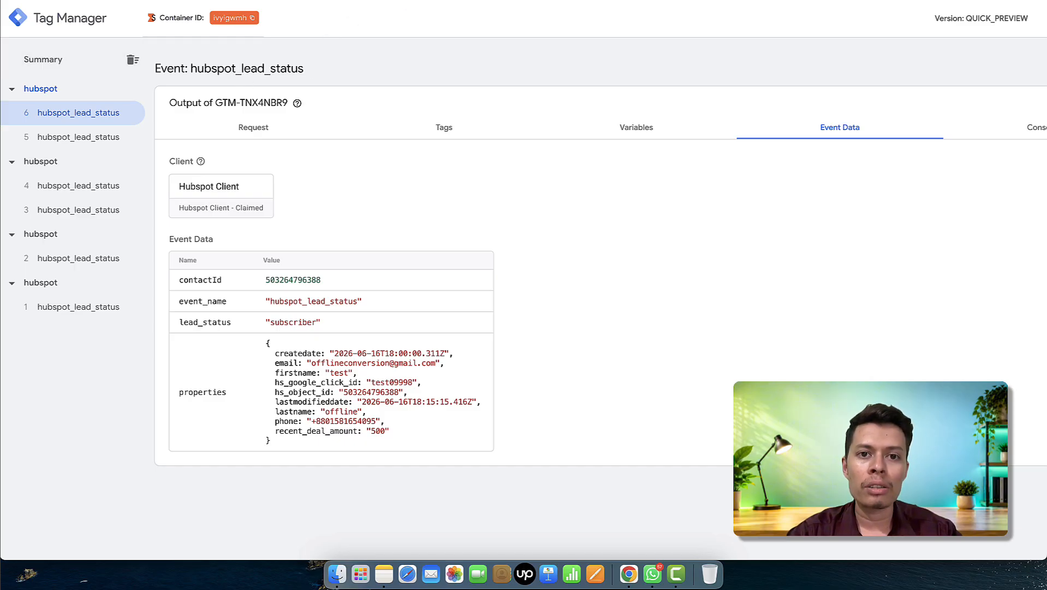
key("ctrl+shift+Tab")
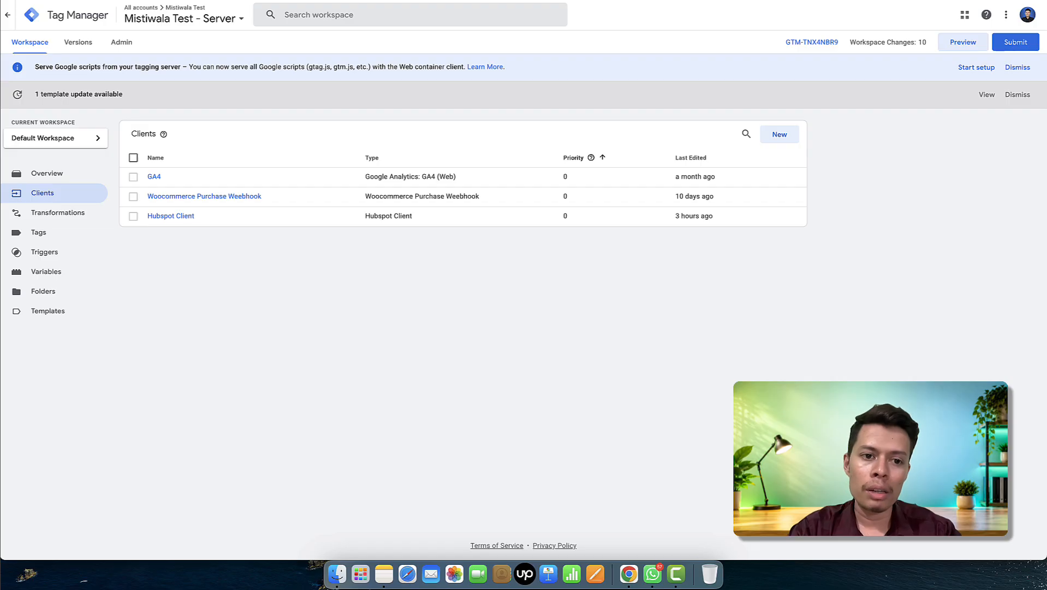
- Look over the server container's triggers, then open Variables and copy the lead_status key from Event Data
left_click(52, 253)
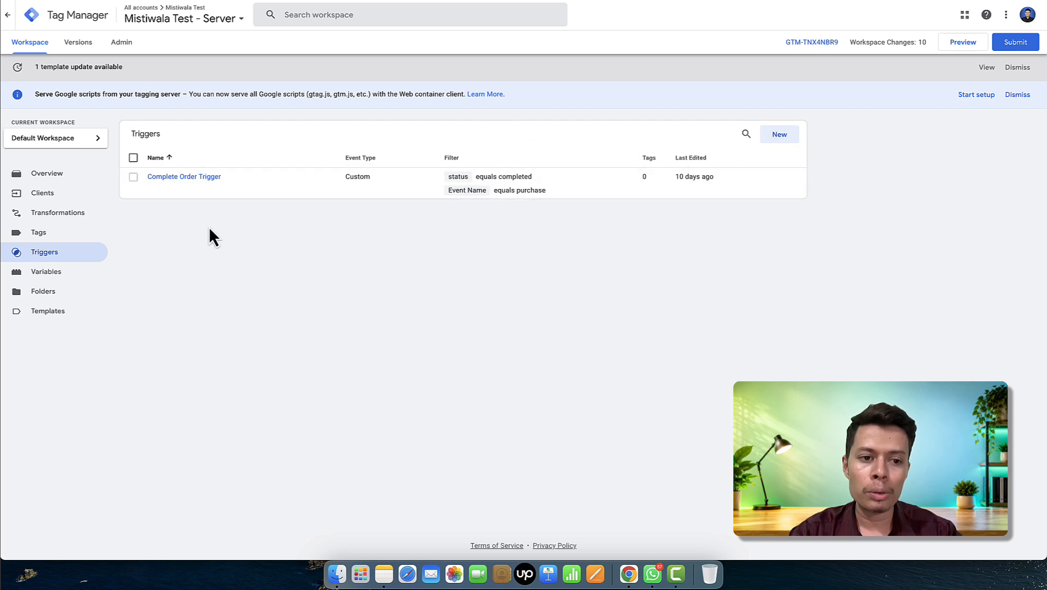
left_click(780, 135)
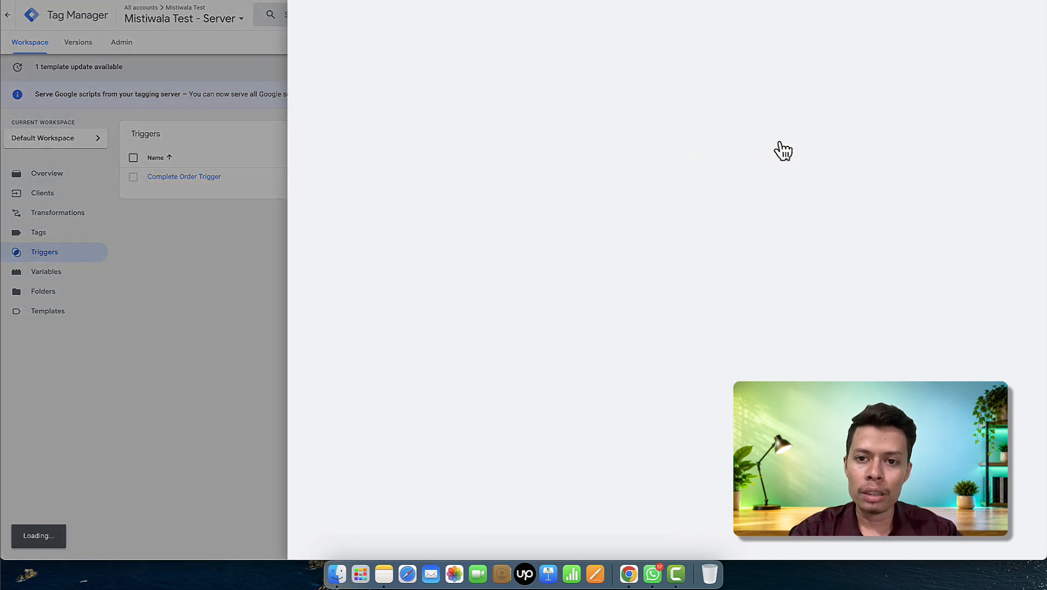
left_click(223, 263)
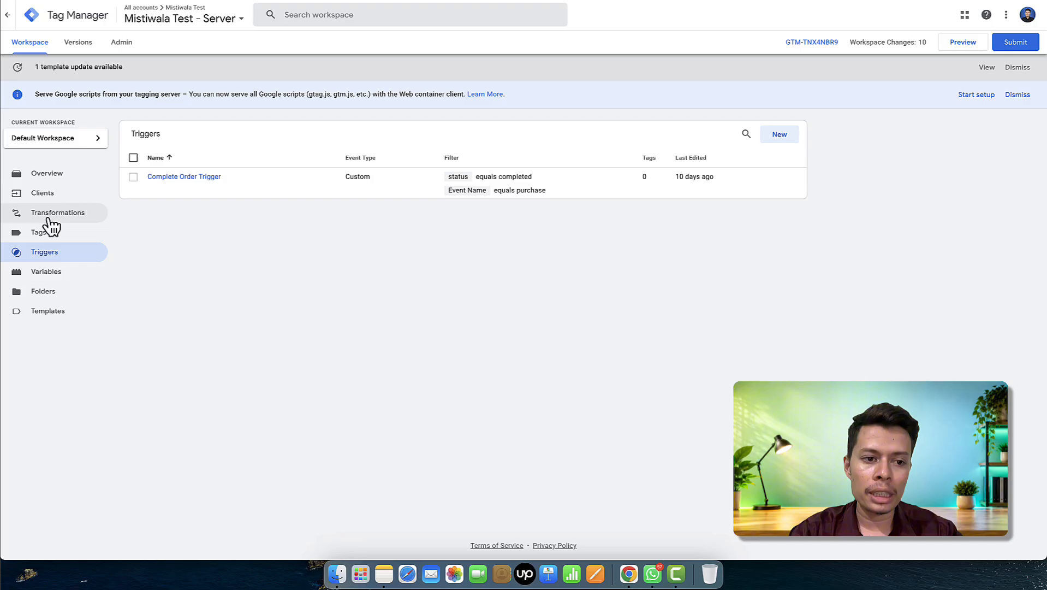
left_click(63, 271)
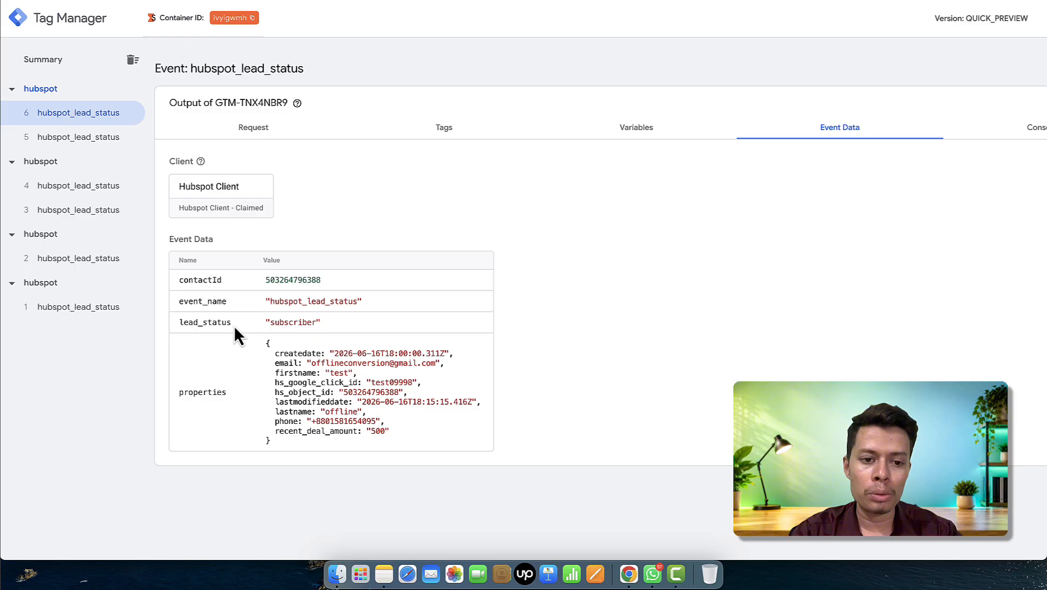
left_click_drag(235, 324, 174, 321)
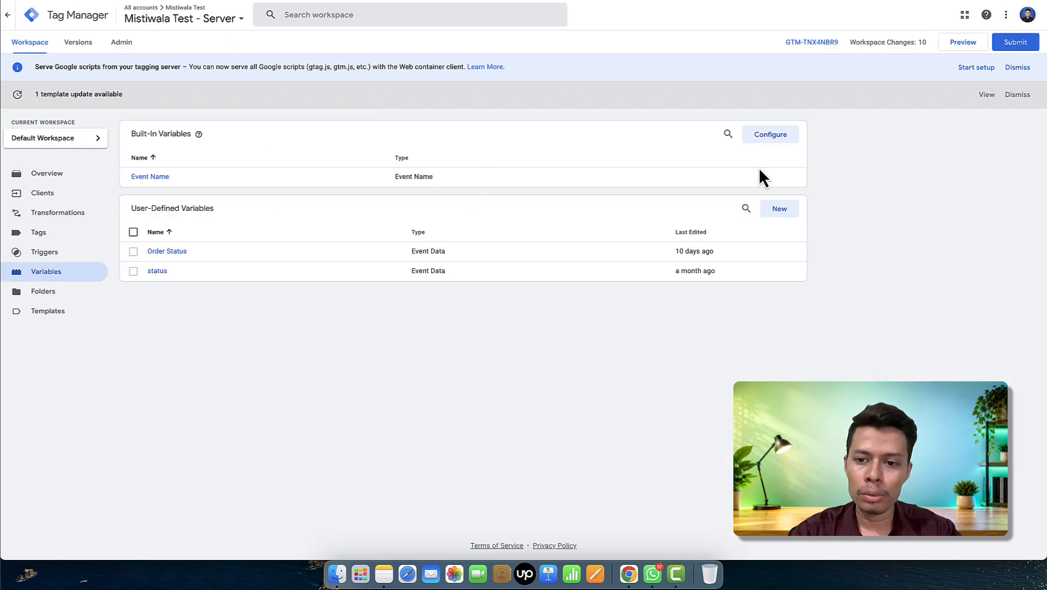
- Create and save an Event Data variable named 'Lead Status' with key path lead_status
left_click(779, 209)
left_click(764, 156)
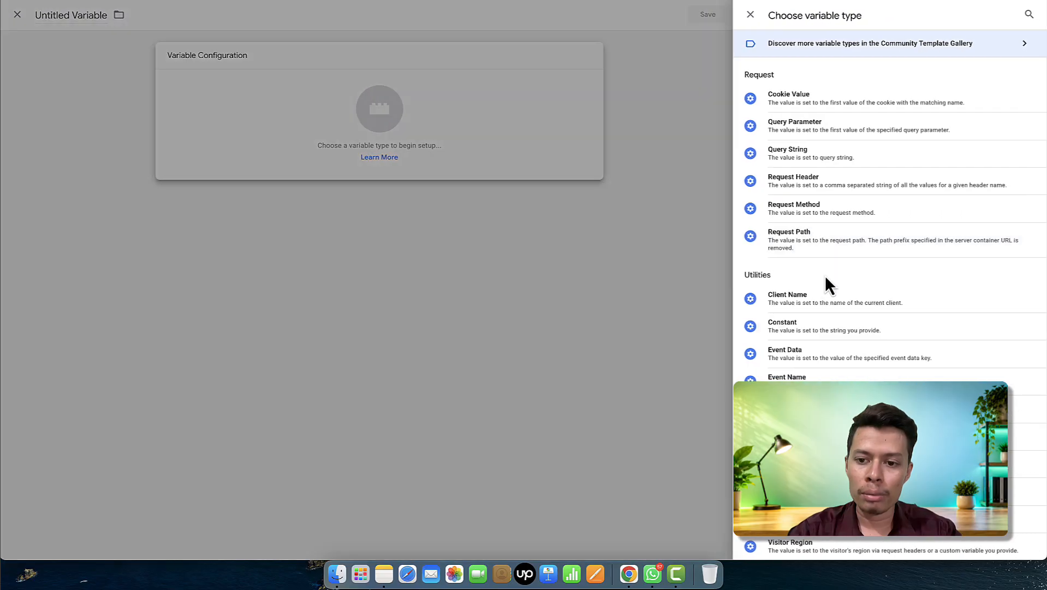
left_click(814, 356)
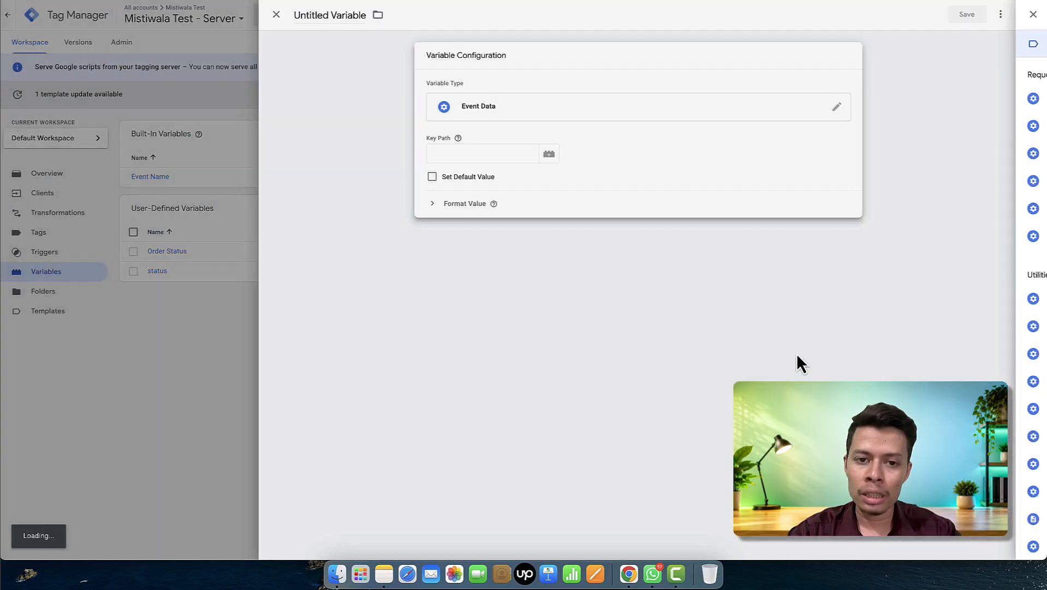
left_click(498, 153)
type("lead_status")
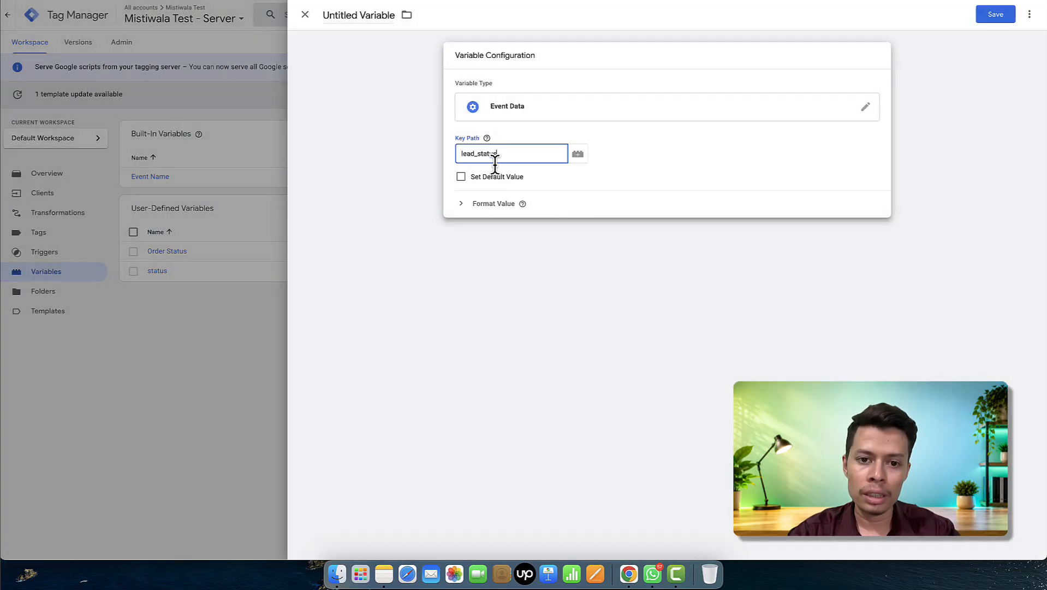
left_click(361, 9)
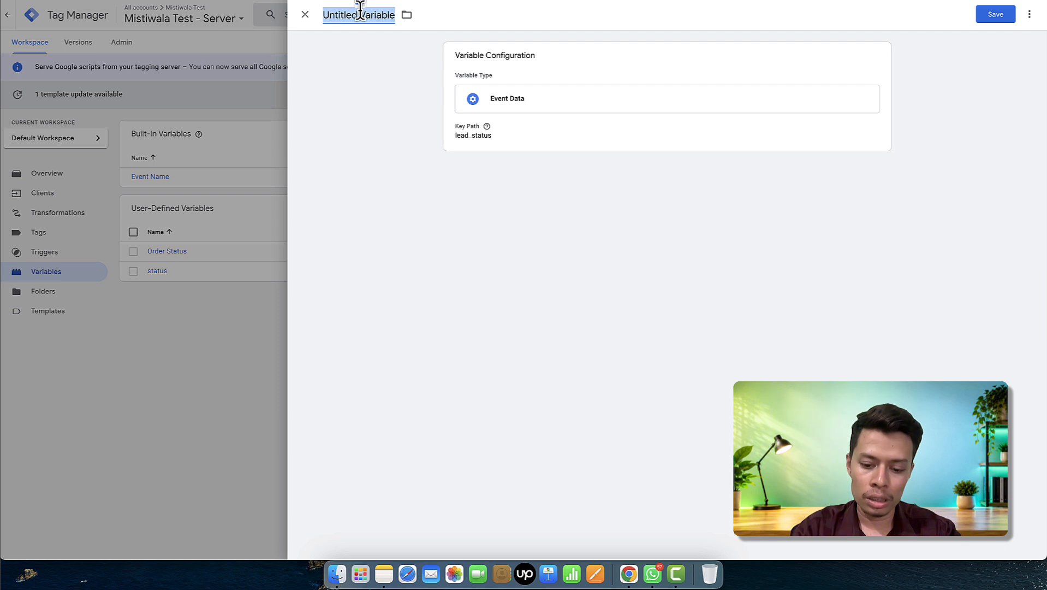
type("Lead S")
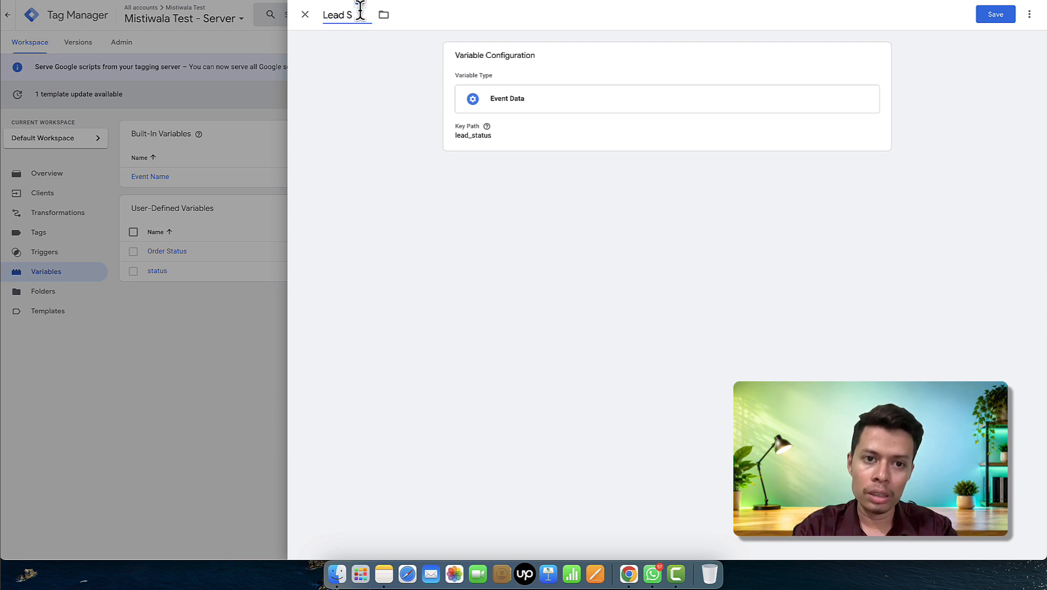
type("tatus")
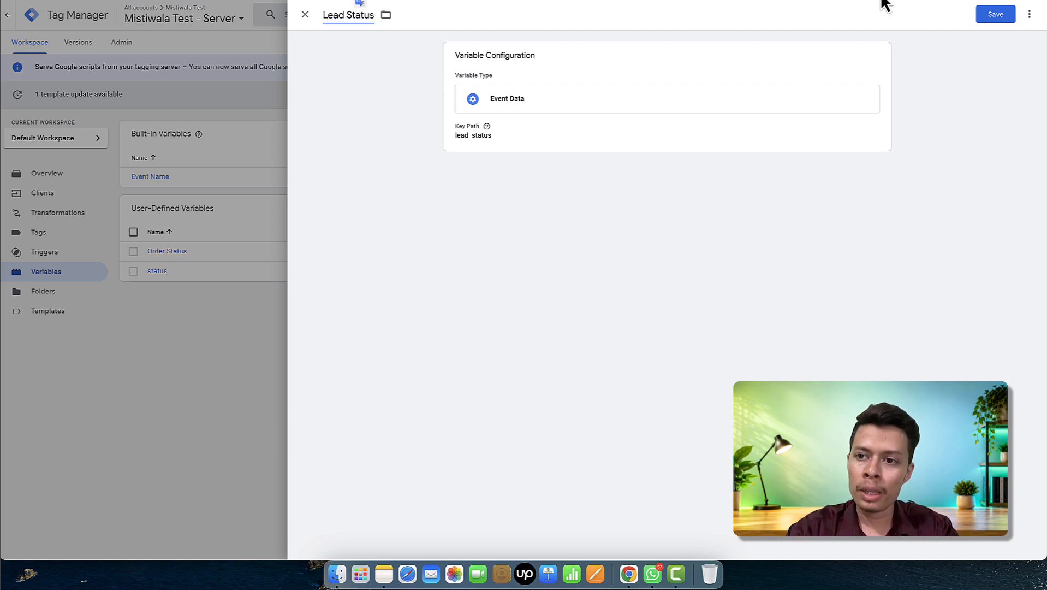
left_click(994, 15)
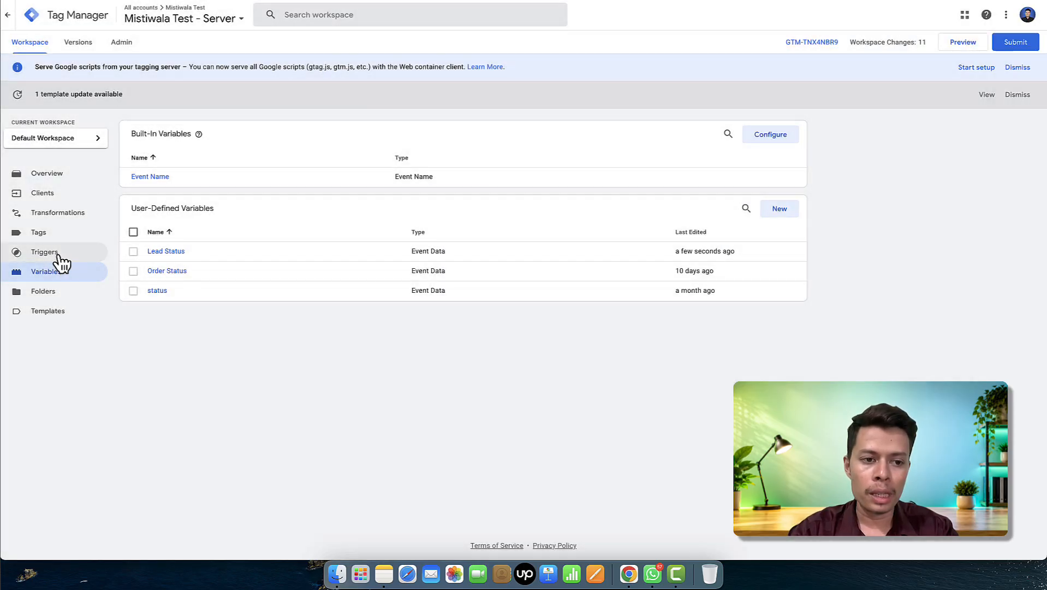
left_click(53, 254)
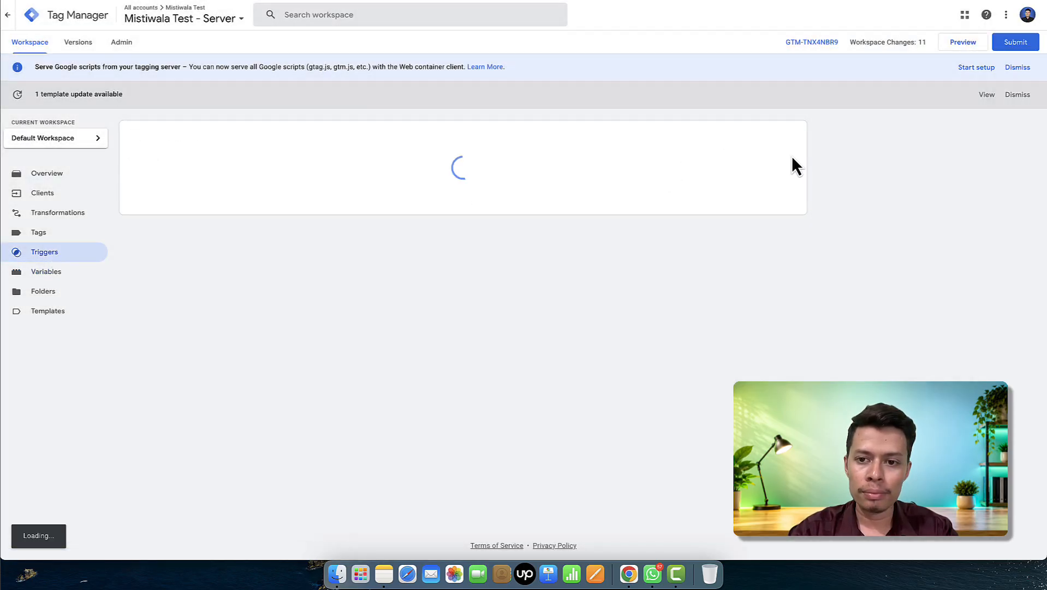
- Start a Custom trigger firing on some events where {{Lead Status}} equals a value yet to be entered
left_click(779, 133)
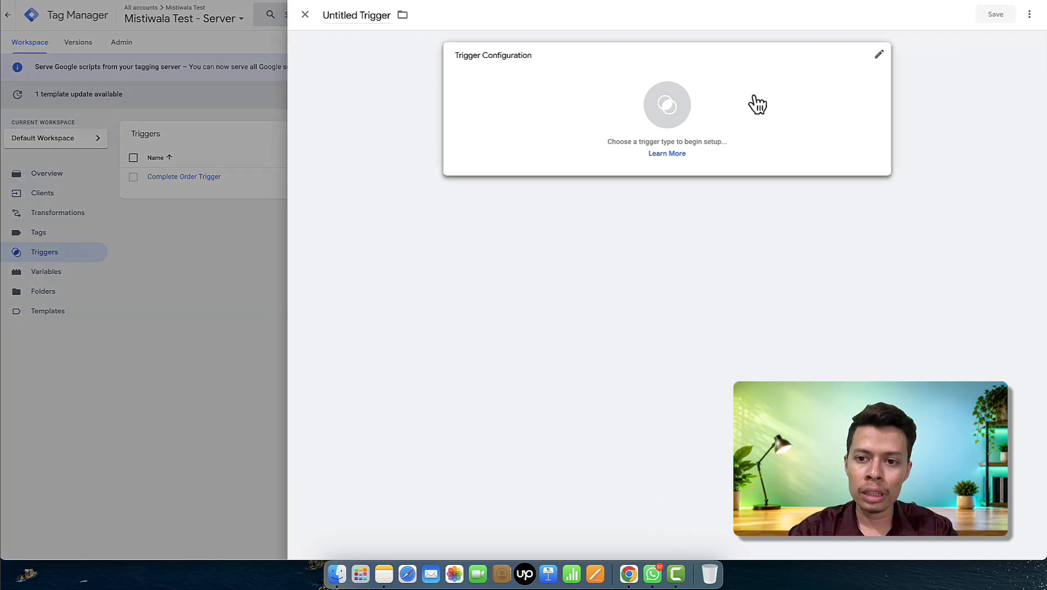
left_click(758, 104)
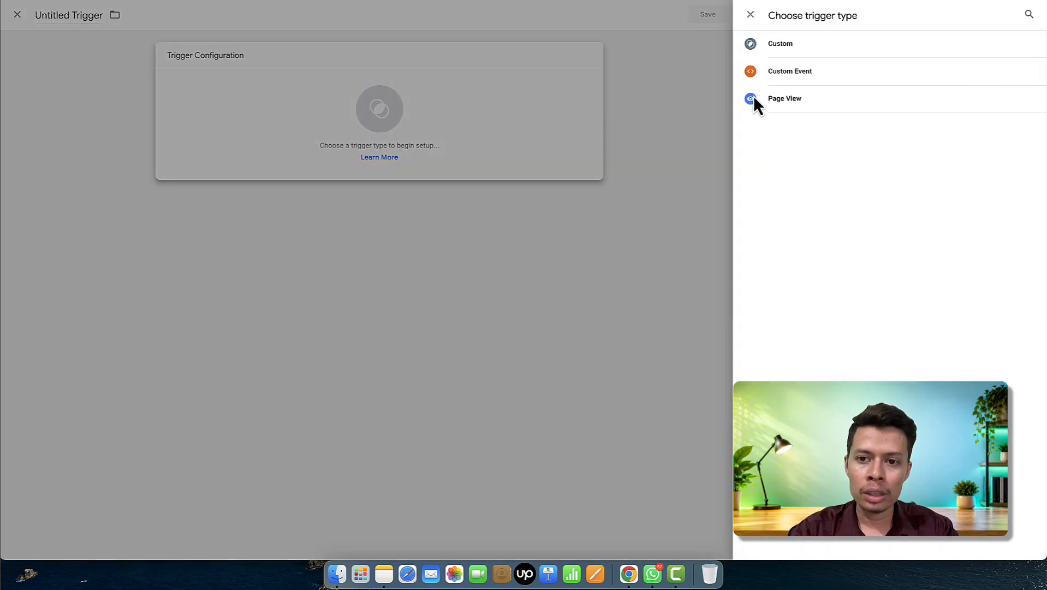
left_click(805, 48)
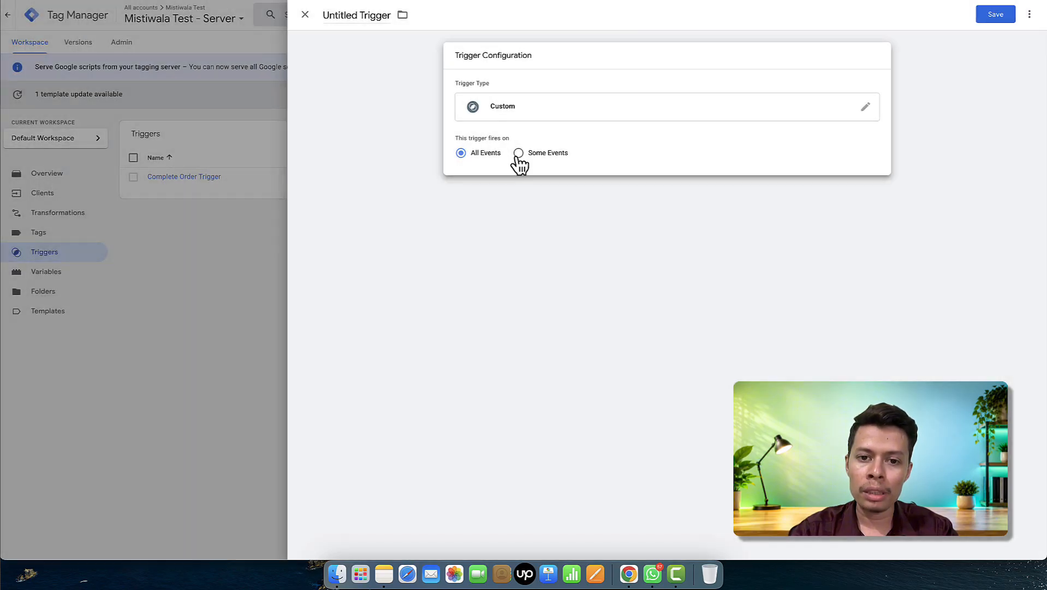
left_click(516, 158)
left_click(518, 193)
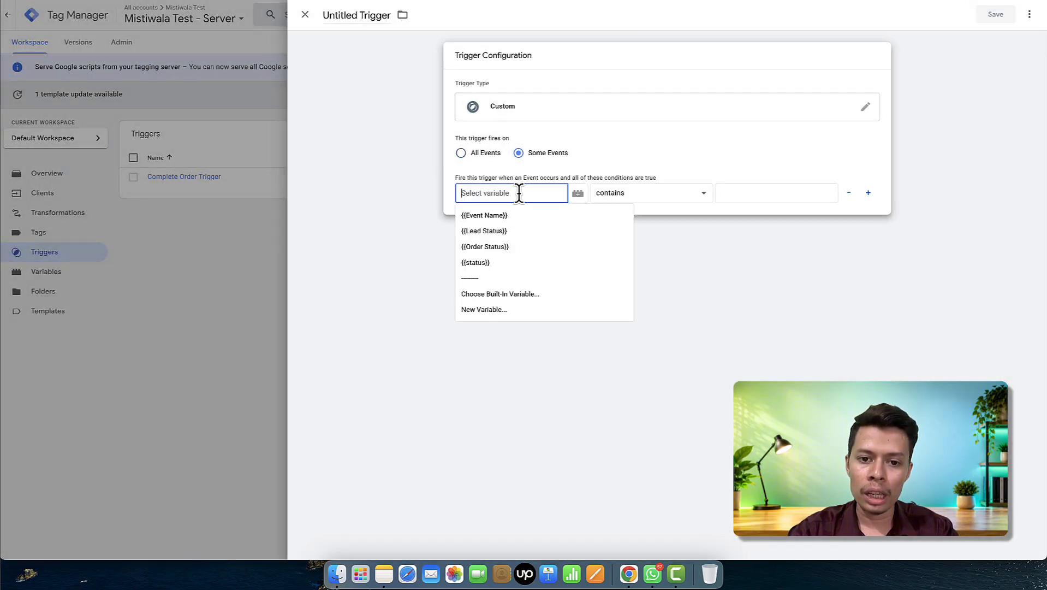
left_click(518, 231)
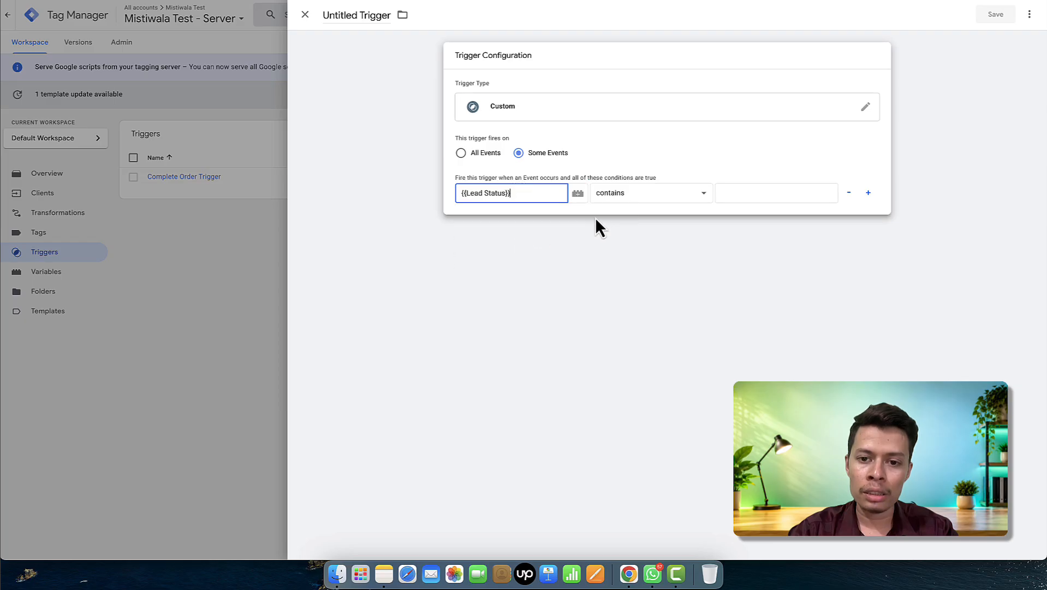
left_click(620, 201)
left_click(624, 183)
left_click(736, 193)
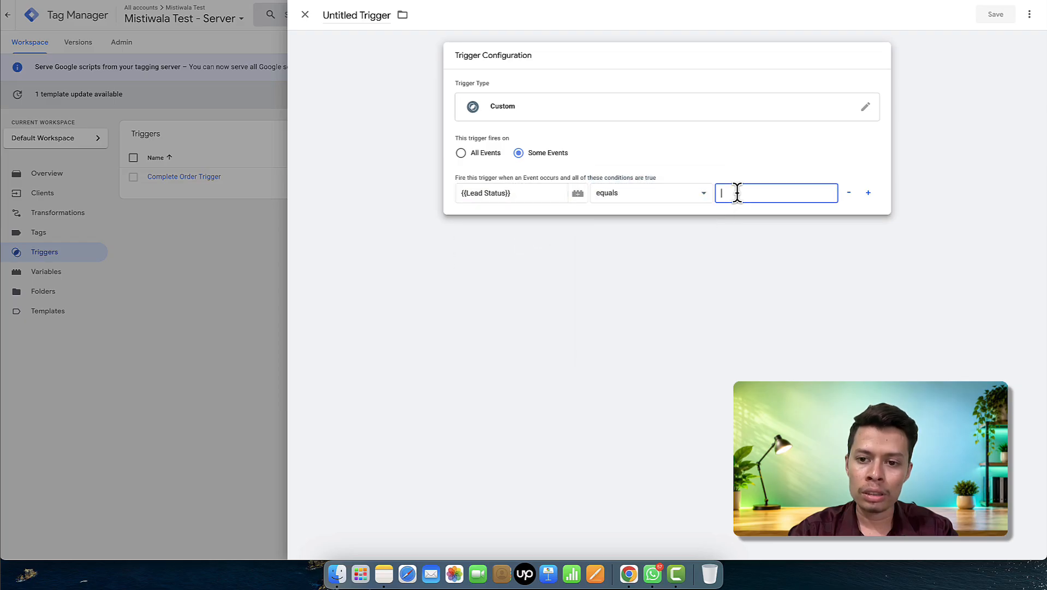
key("ctrl+Tab")
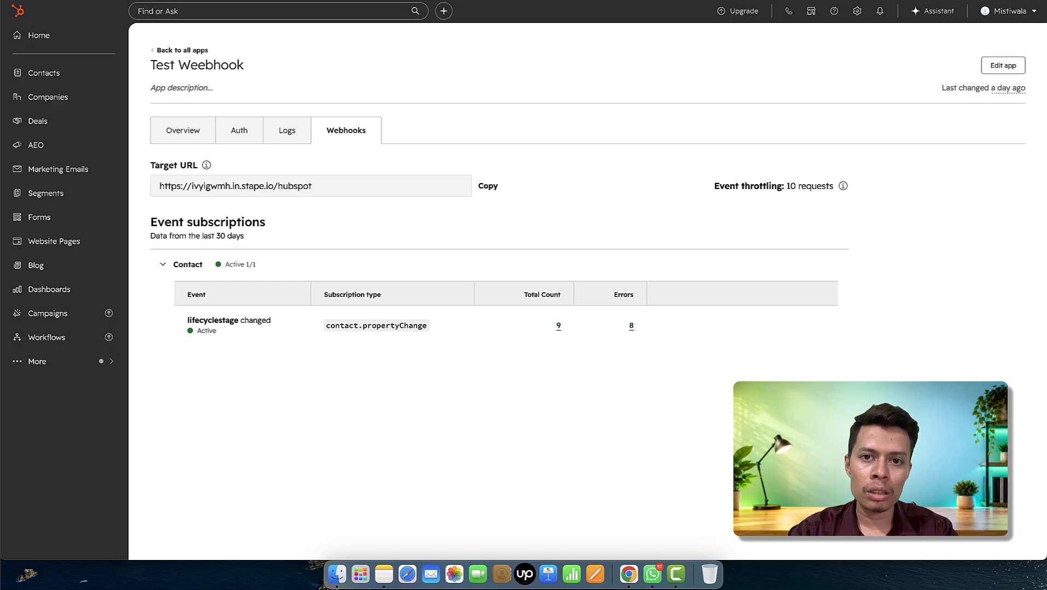
key("ctrl+Tab")
left_click(109, 259)
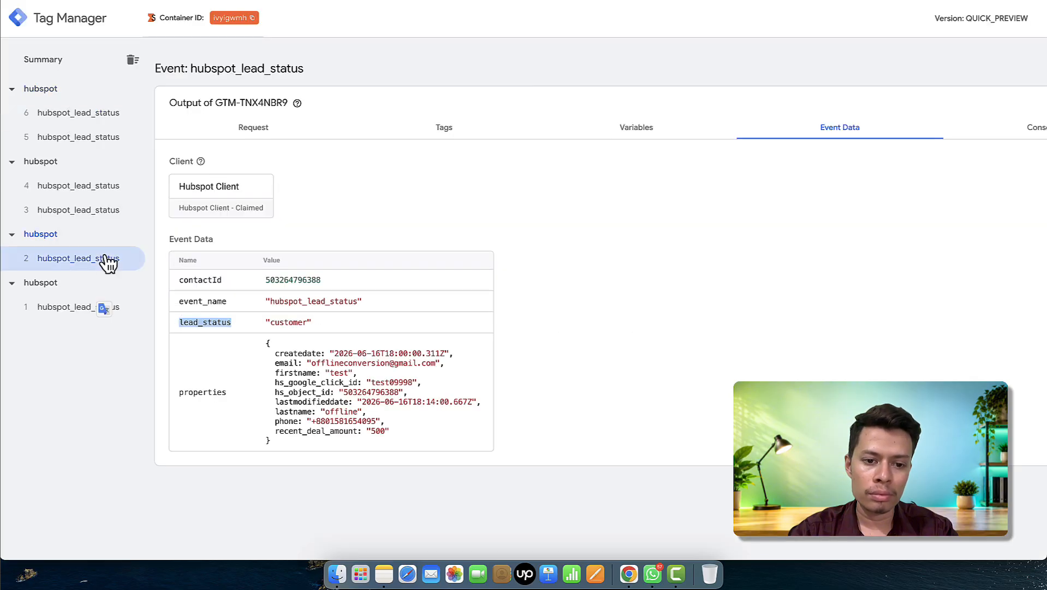
double_click(284, 322)
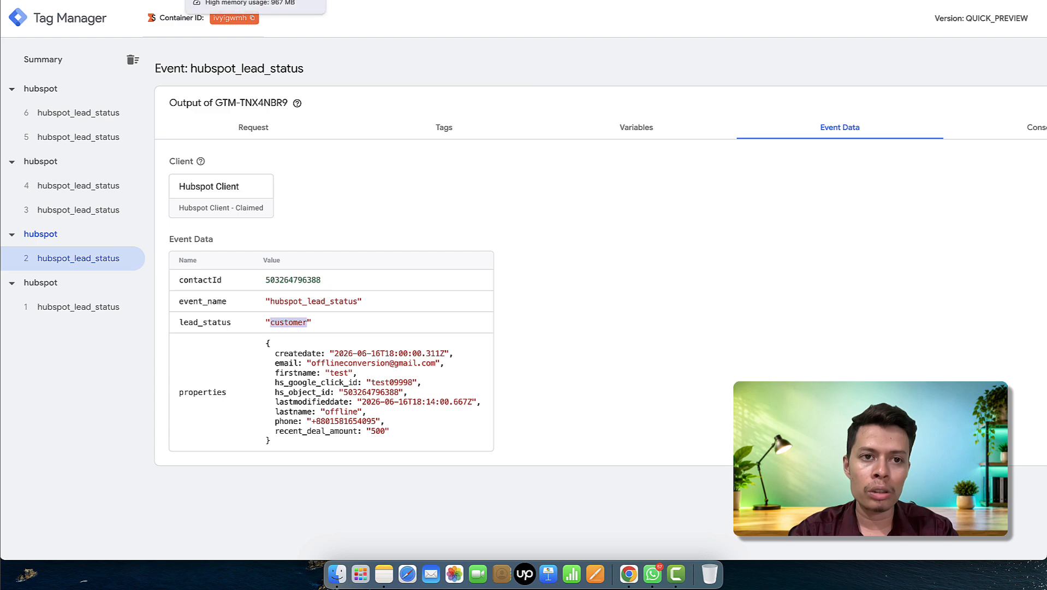
left_click(191, 1)
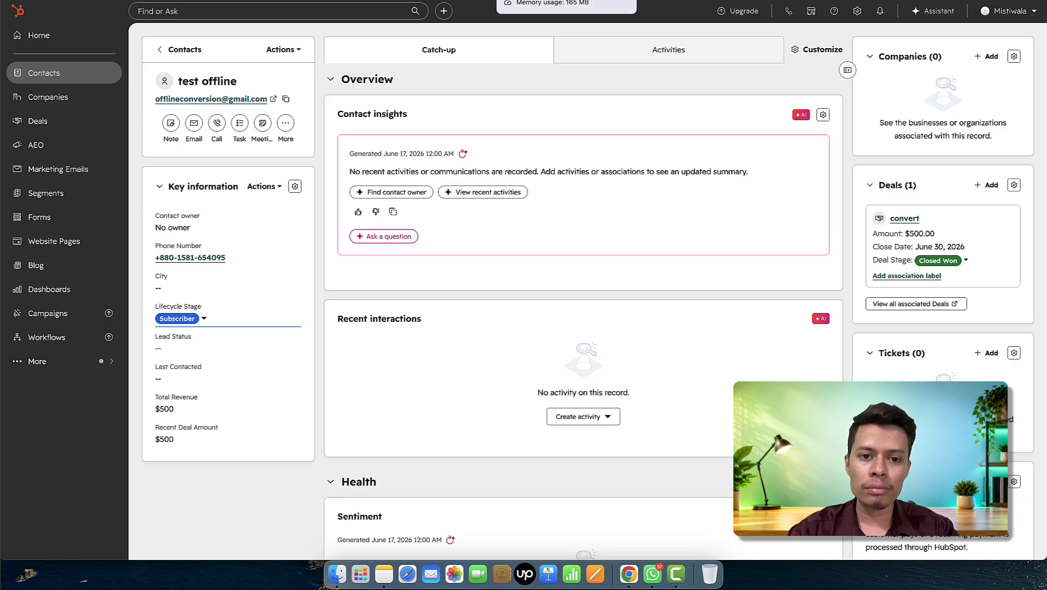
left_click(538, 1)
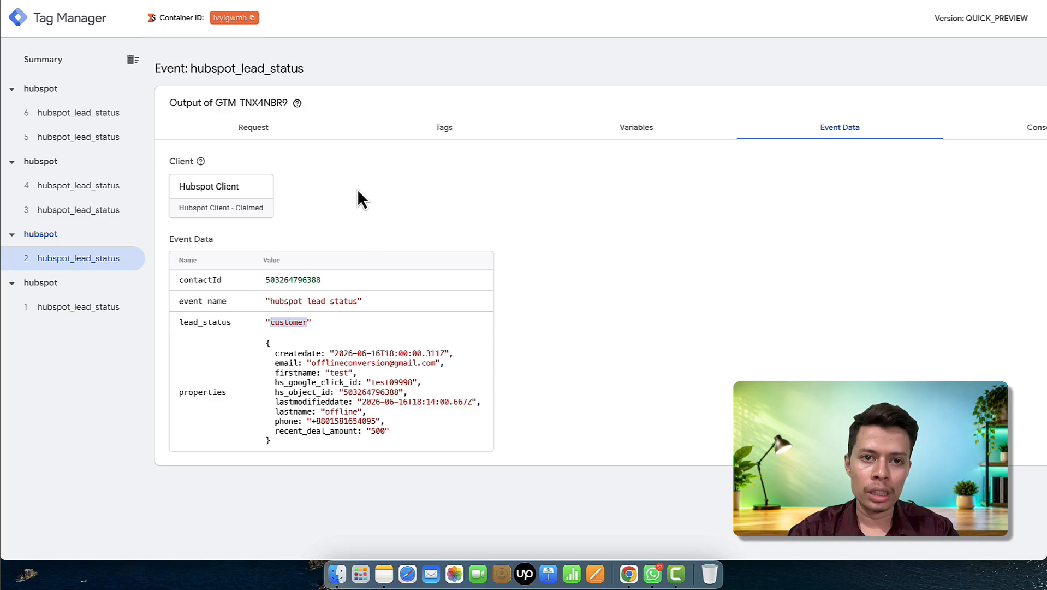
left_click(420, 1)
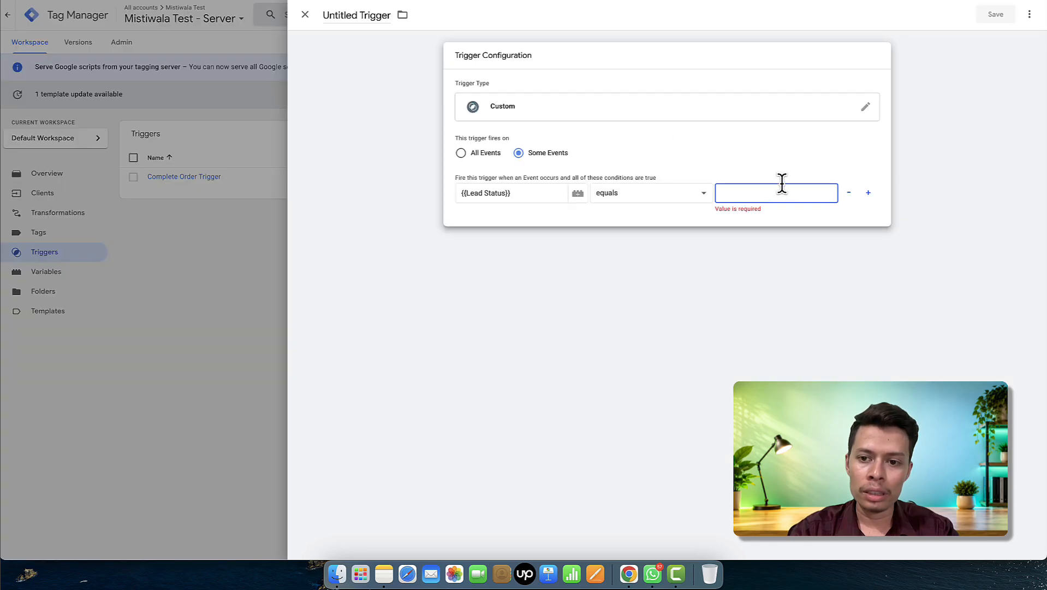
- Set the trigger condition value to 'customer', keeping only the single Lead Status condition
type("customer")
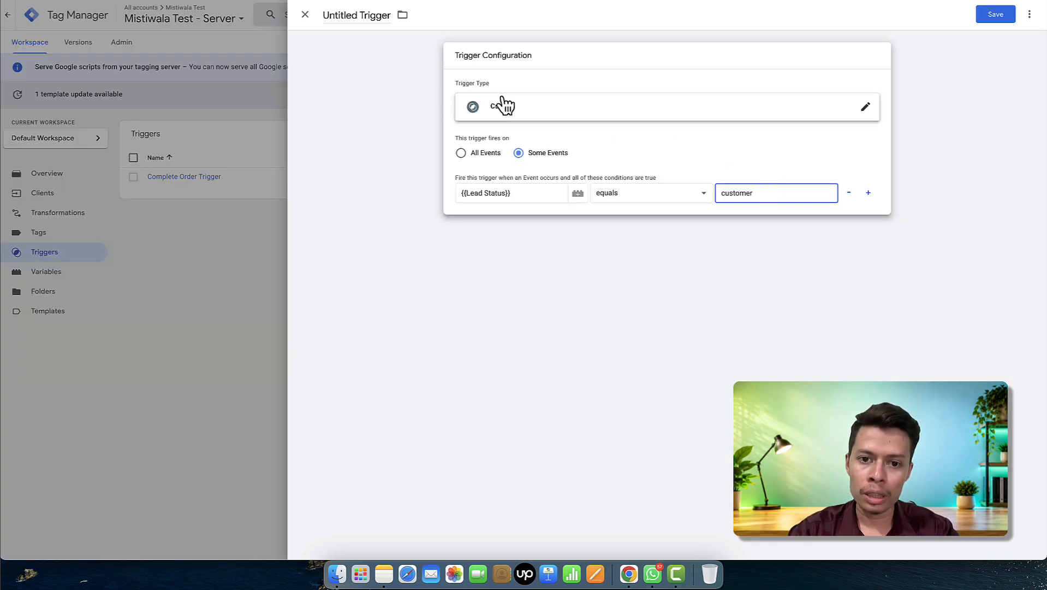
left_click(869, 194)
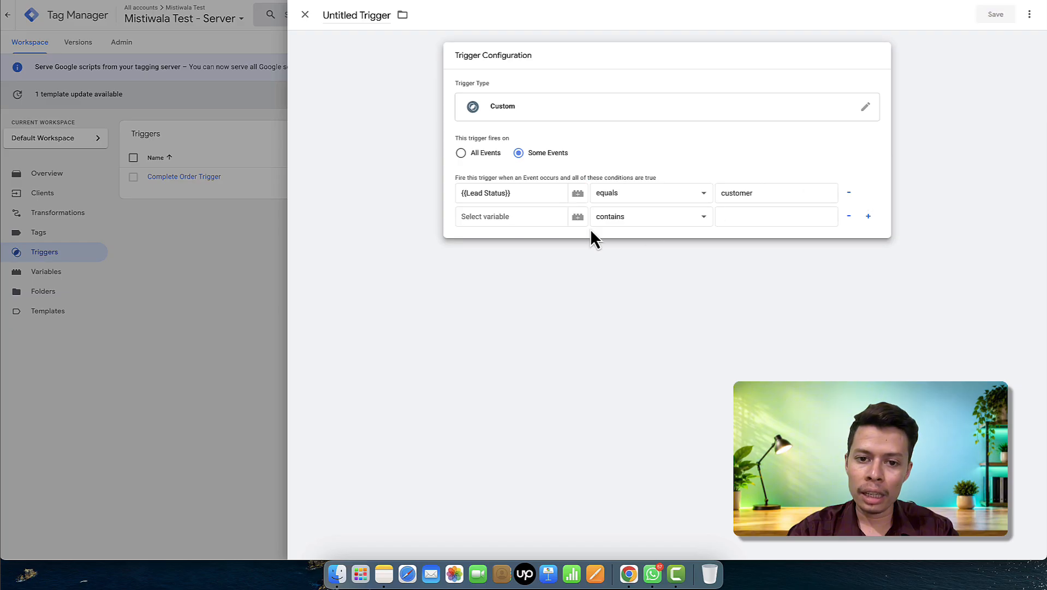
left_click(538, 216)
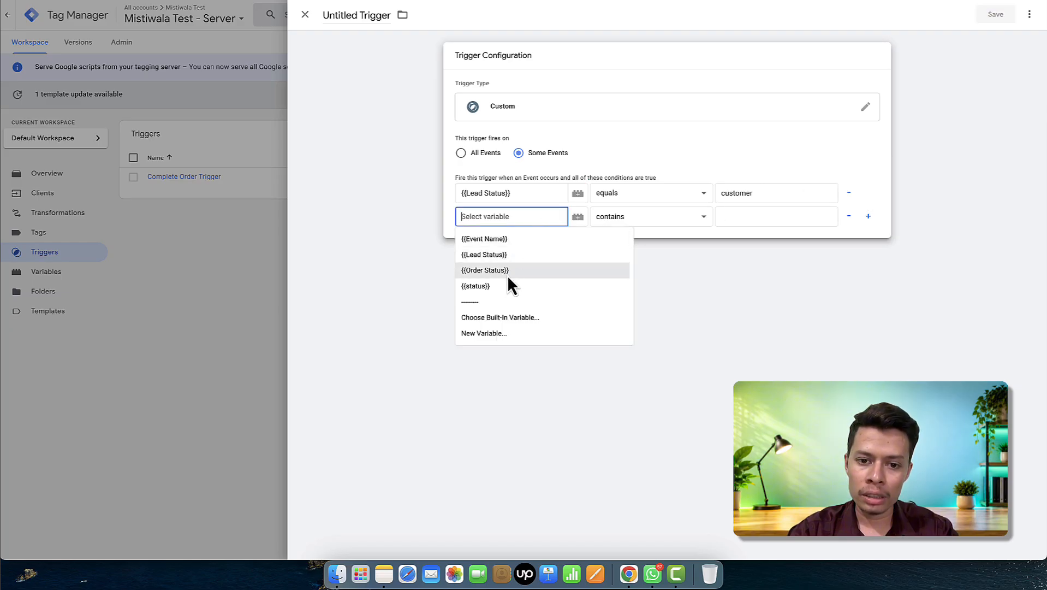
left_click(850, 217)
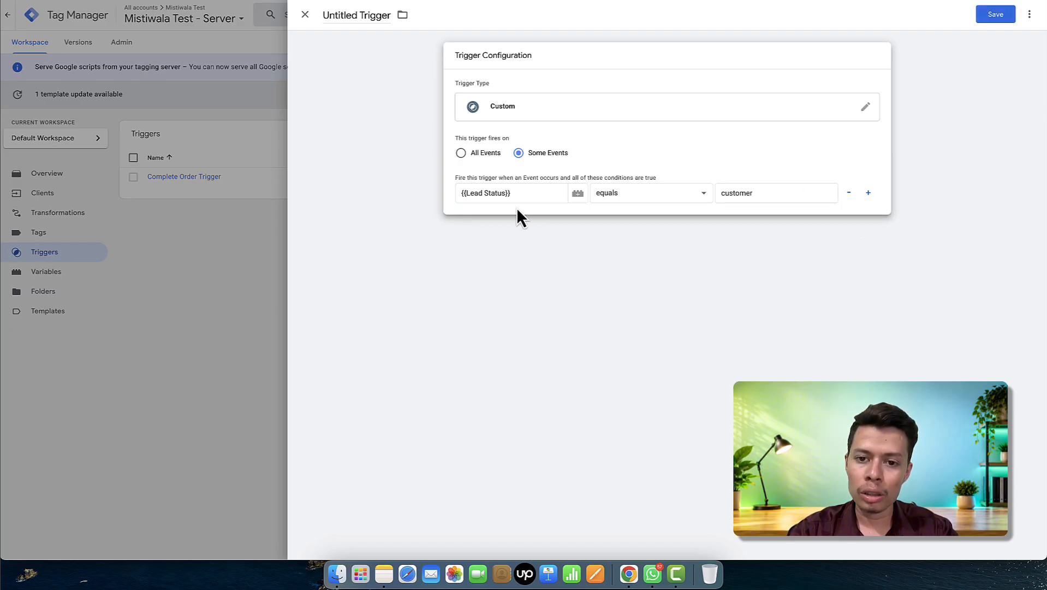
- Name the trigger 'Google ads offline conversion - Converted customer' and save it
left_click(371, 12)
type("G")
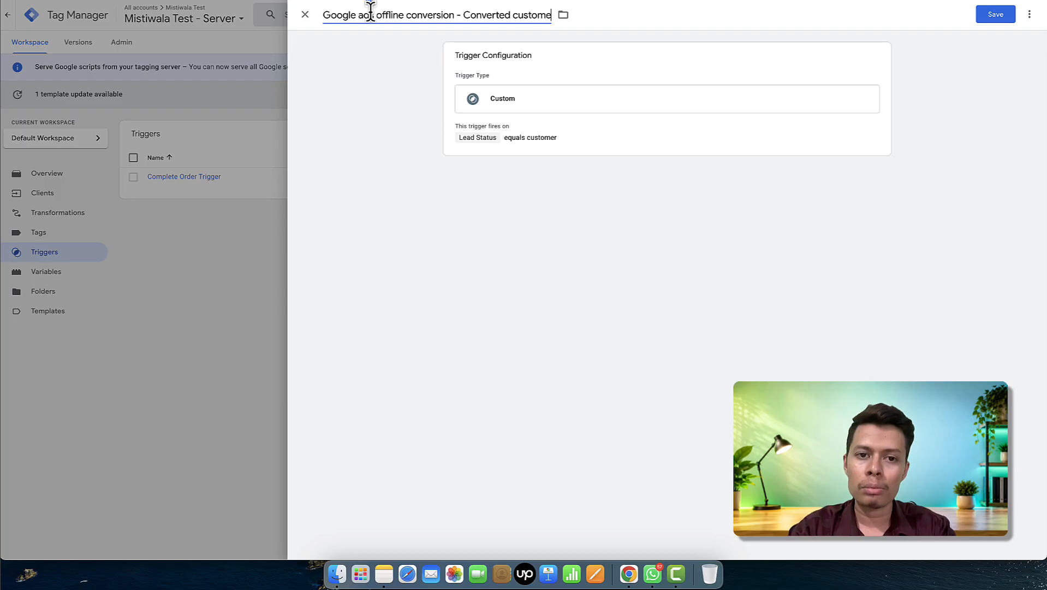
type("r")
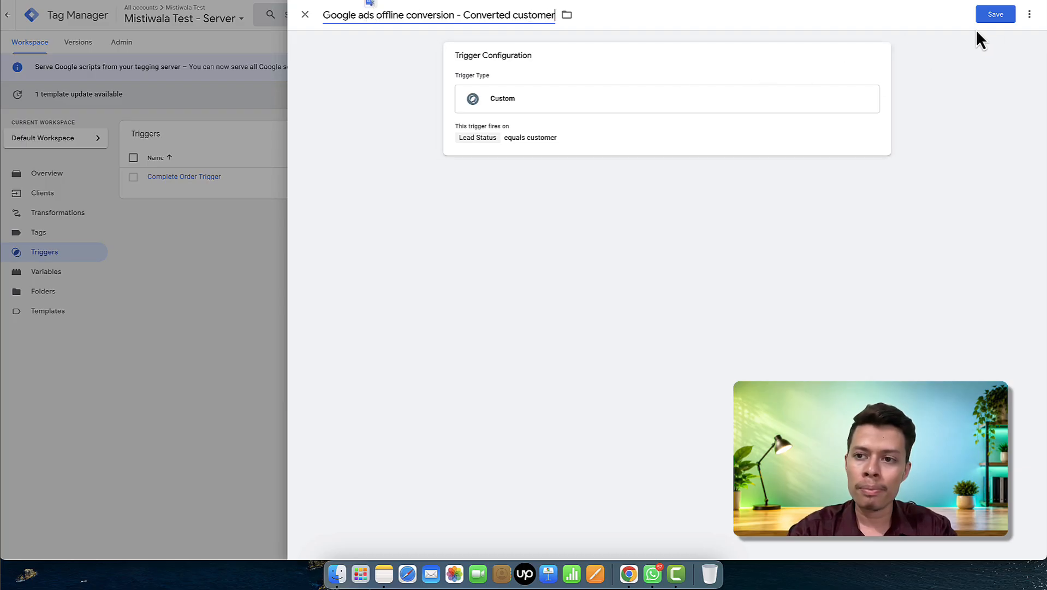
left_click(994, 17)
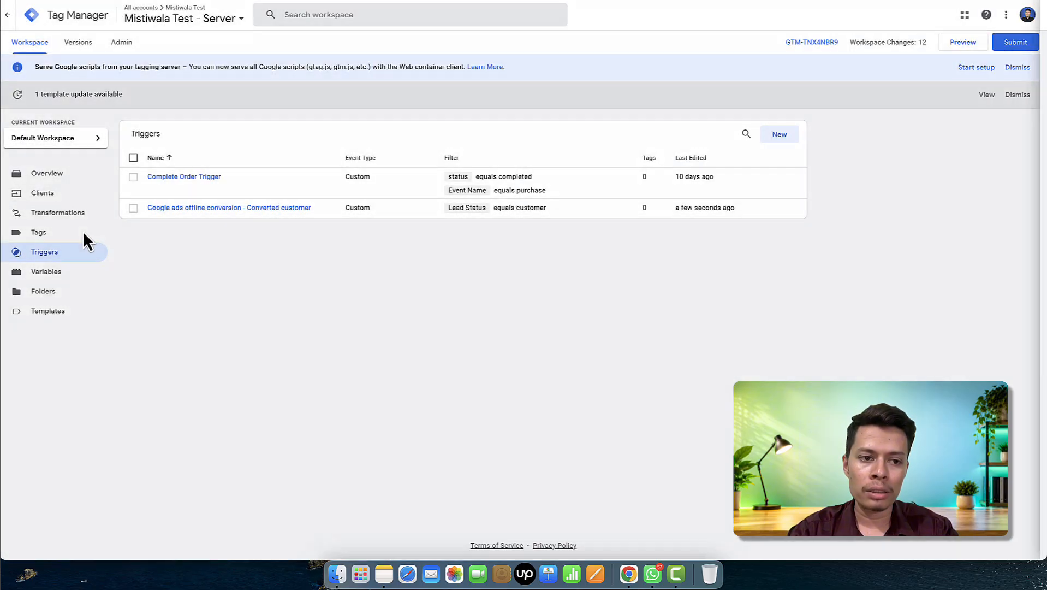
- Create a new tag of type Google Ads Offline Conversion
left_click(40, 235)
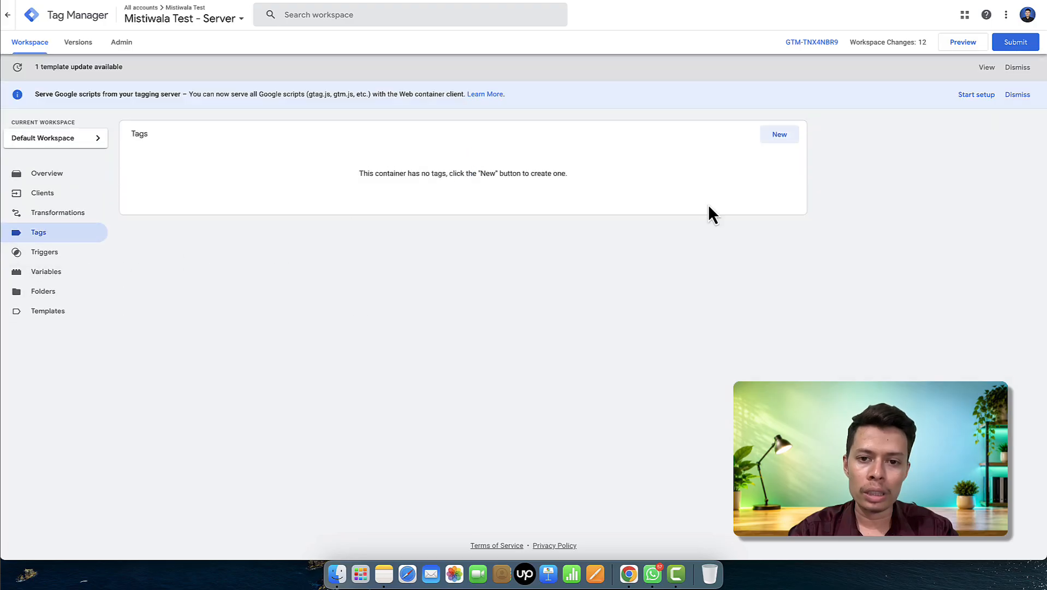
left_click(783, 132)
left_click(743, 90)
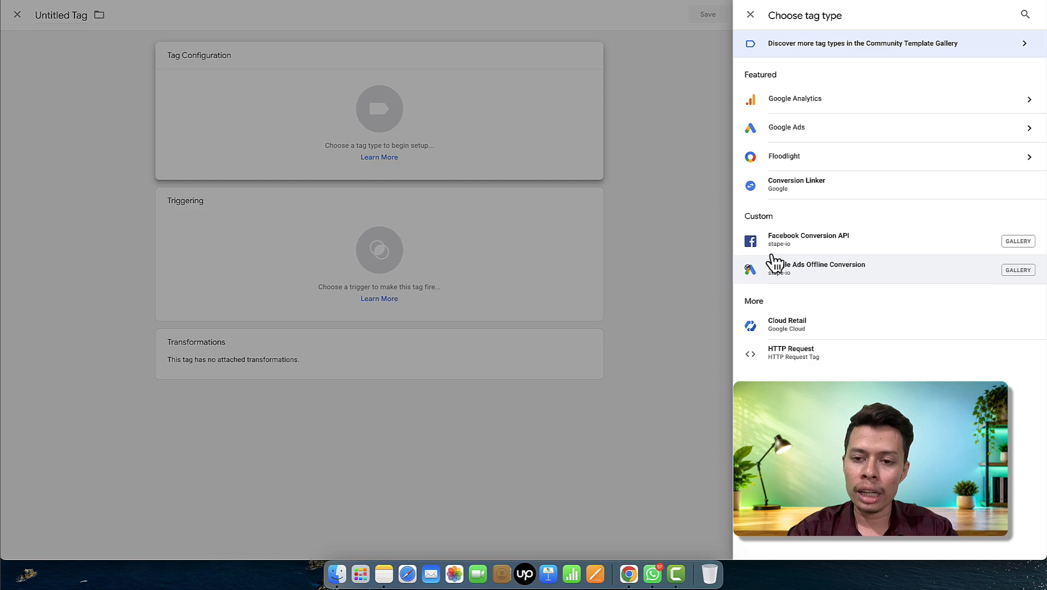
left_click(807, 271)
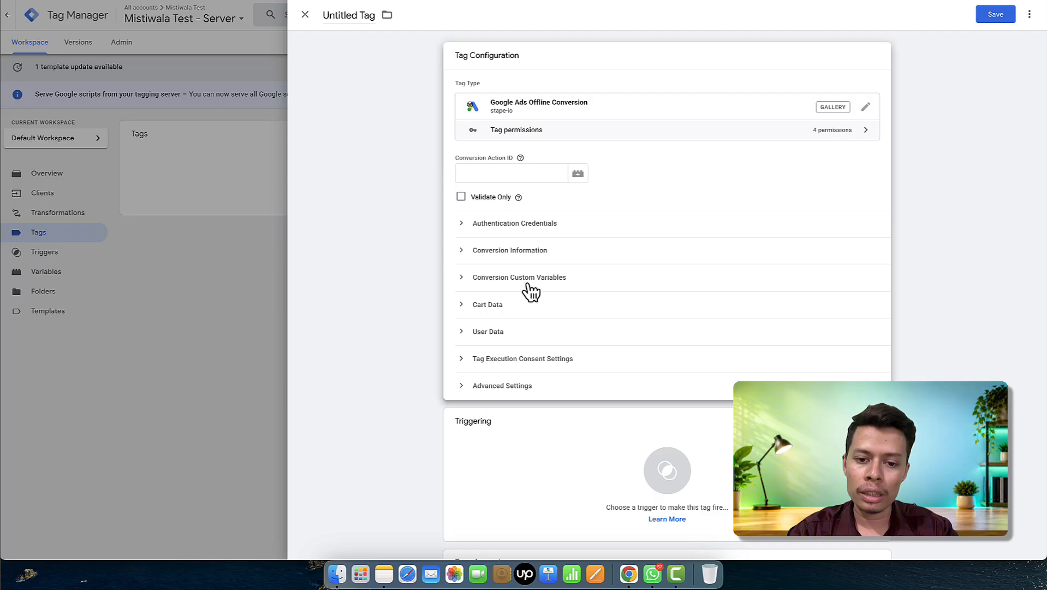
- Make the tag fire on the Converted customer trigger
left_click(586, 443)
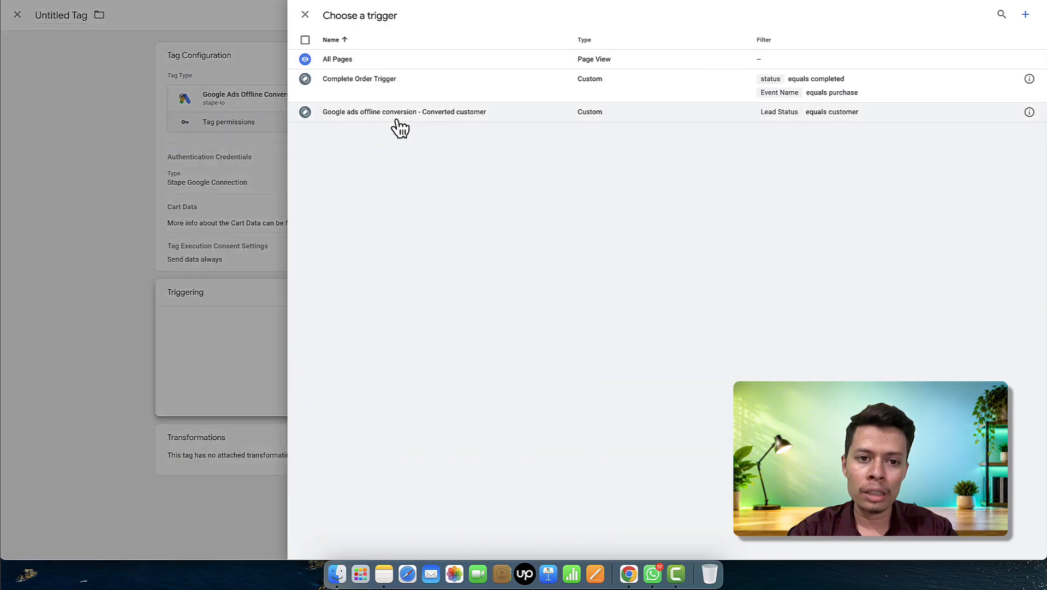
left_click(364, 114)
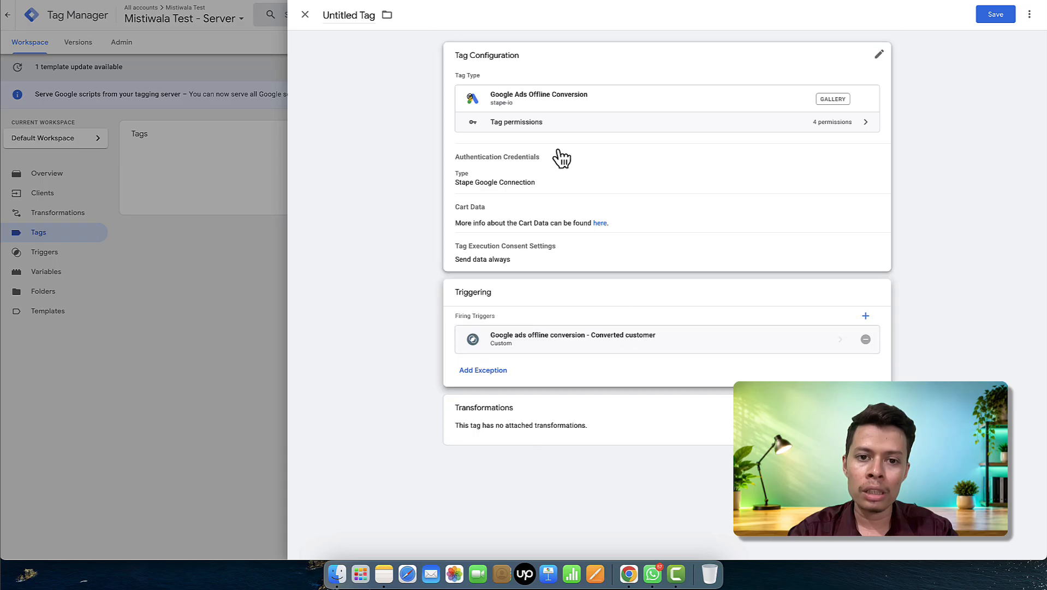
left_click(605, 104)
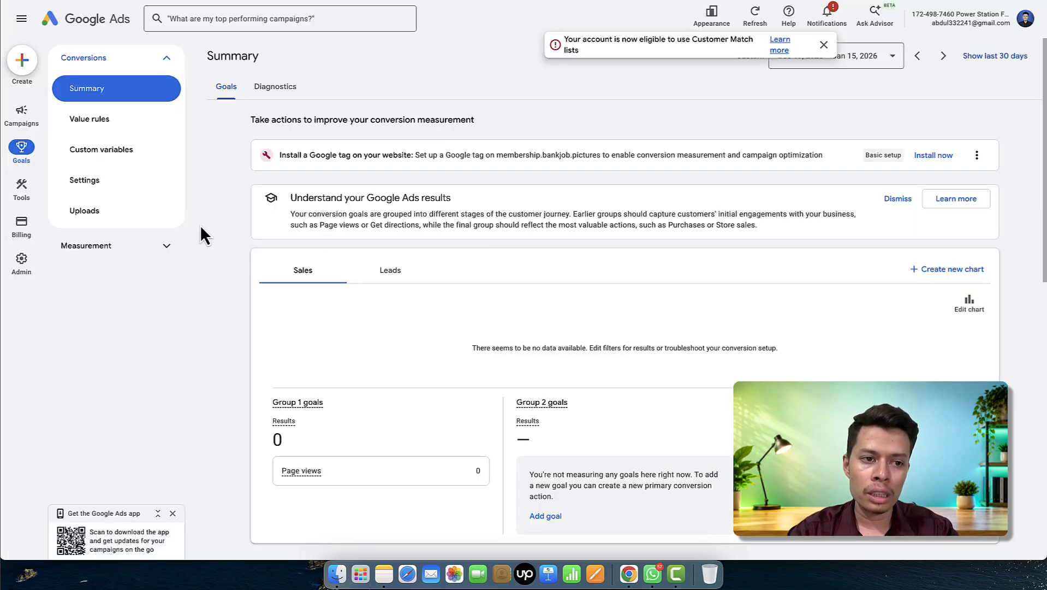
- Expand the Converted lead goal in Google Ads and open the Offline Conversion - Converted Lead action
mouse_move(21, 115)
scroll(328, 208, "down", 10)
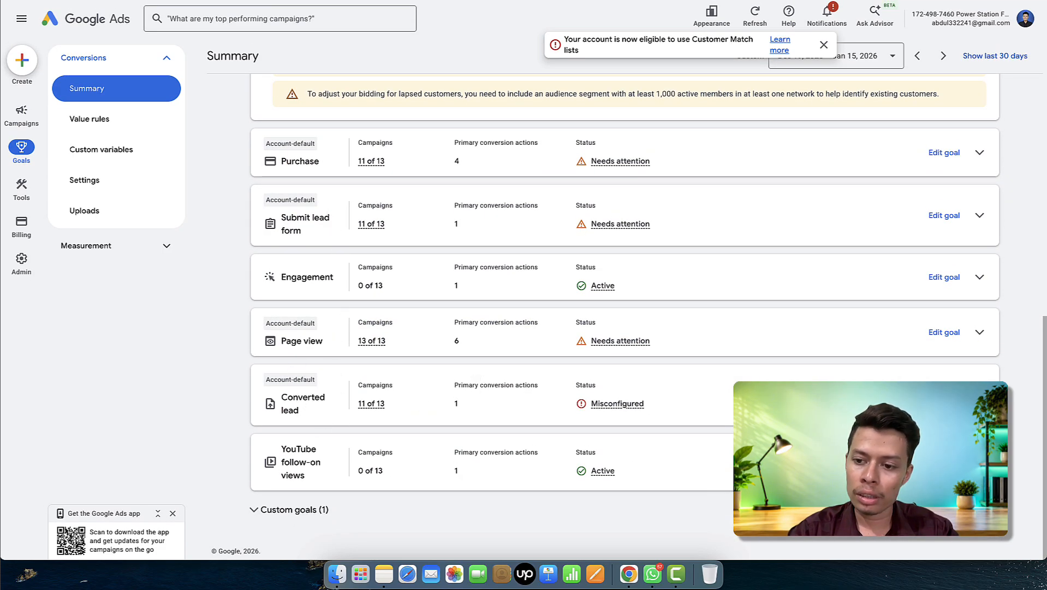
left_click(547, 409)
scroll(545, 409, "down", 2)
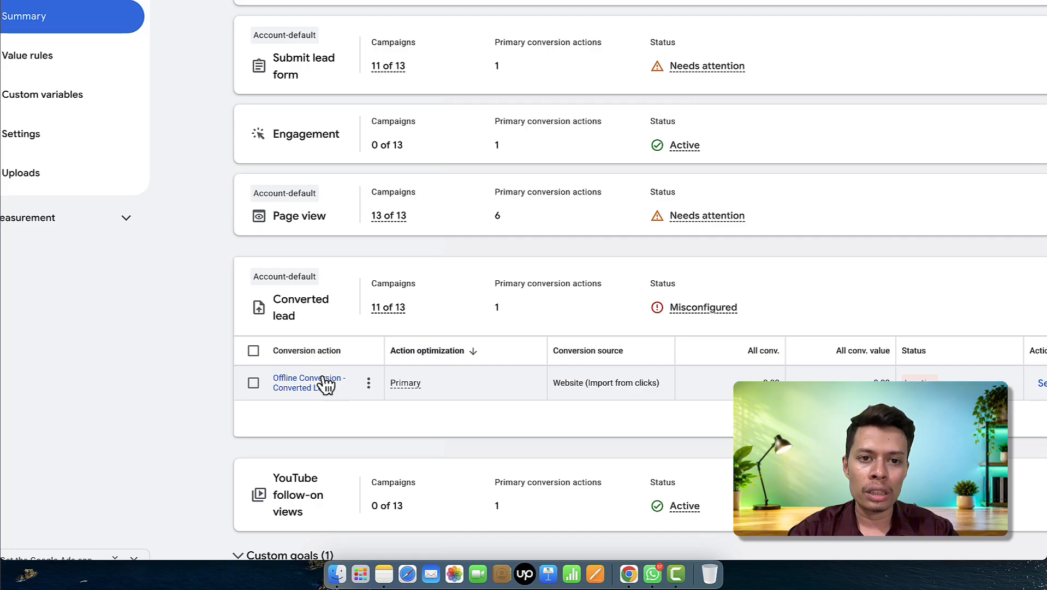
left_click(326, 384)
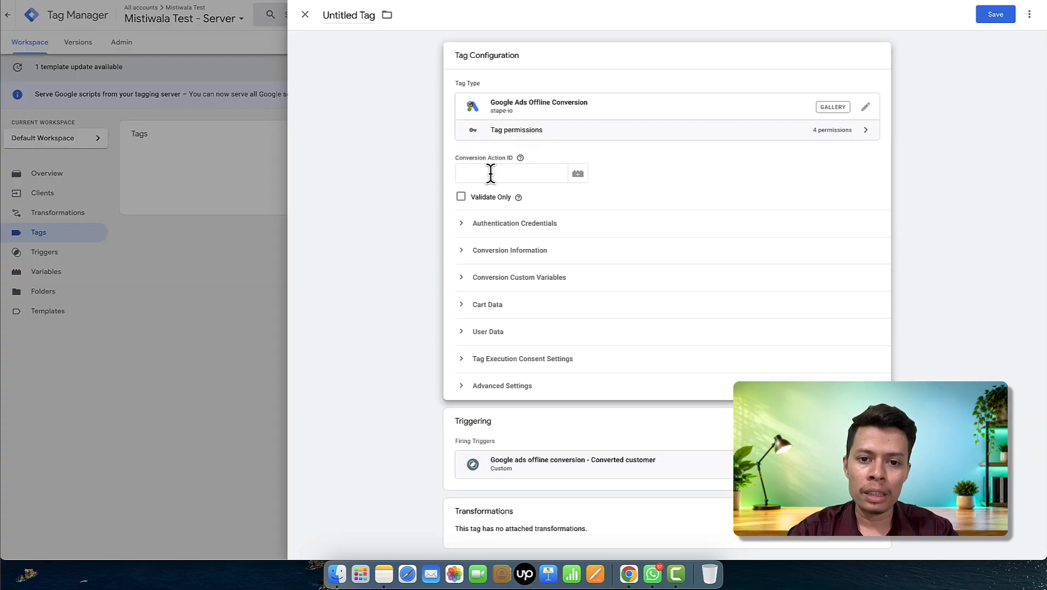
left_click(491, 173)
key("super+v")
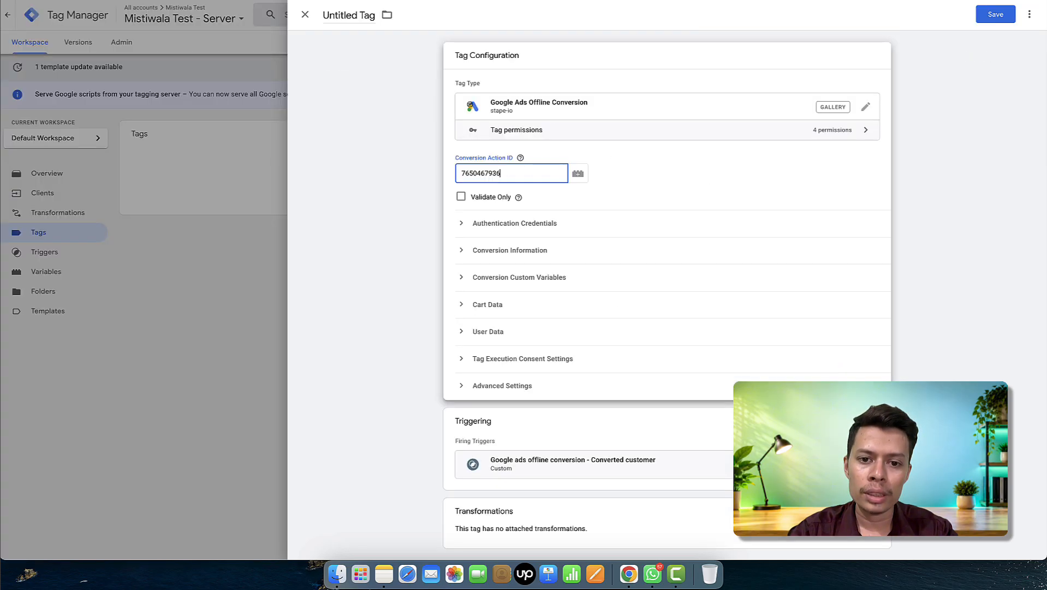
left_click(514, 210)
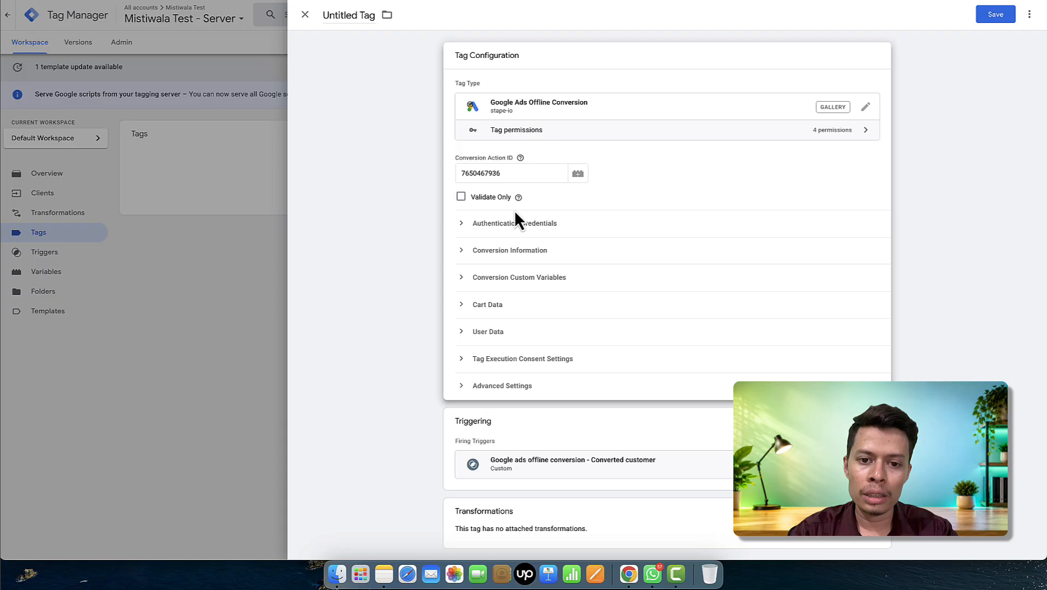
left_click(473, 229)
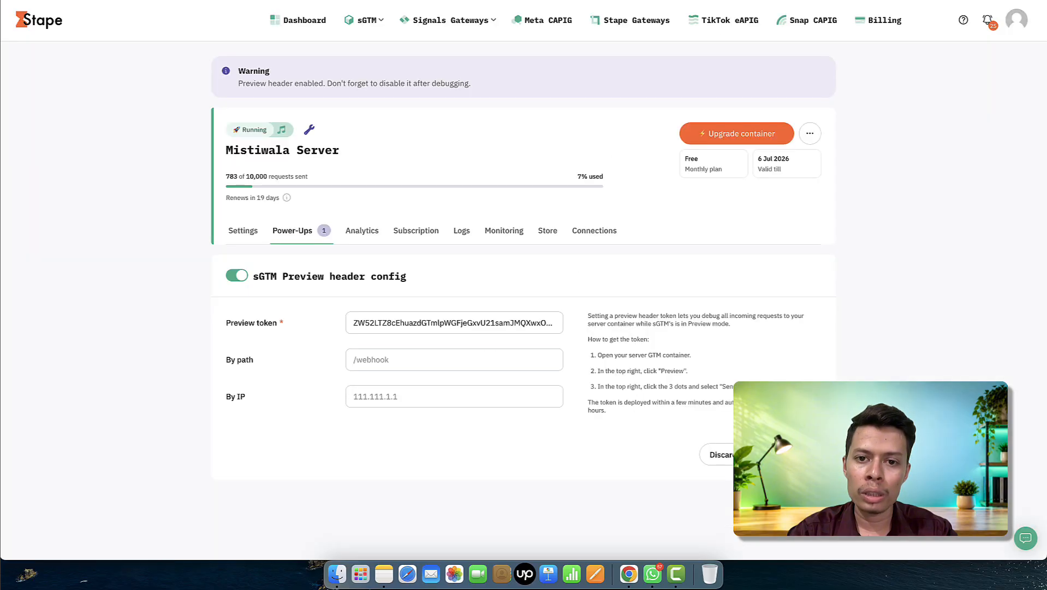
- Check the Mistiwala Server container's Connections page, where Authentications need a higher plan
left_click(598, 239)
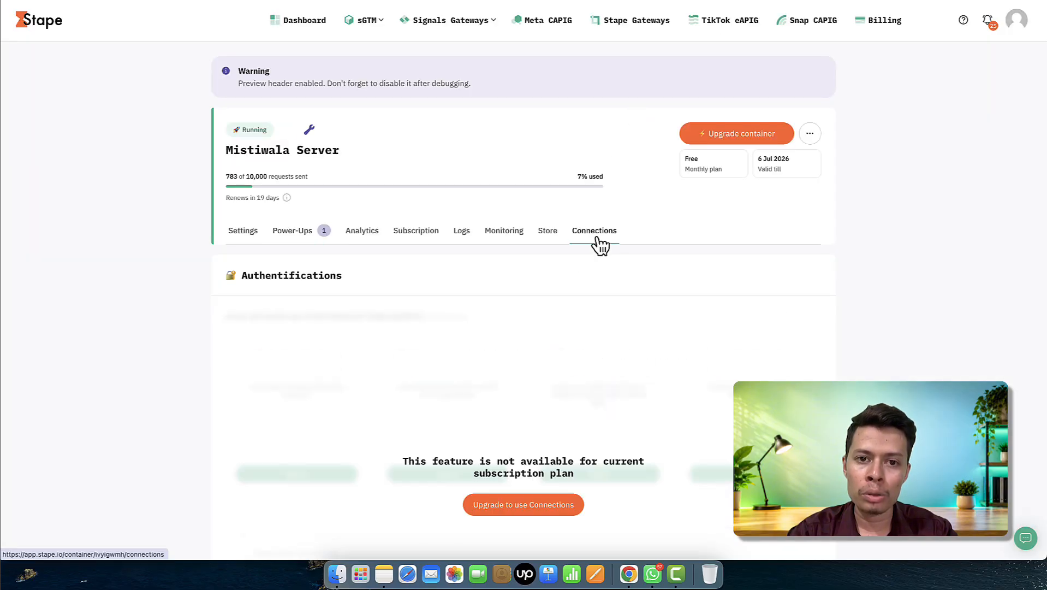
scroll(616, 413, "down", 3)
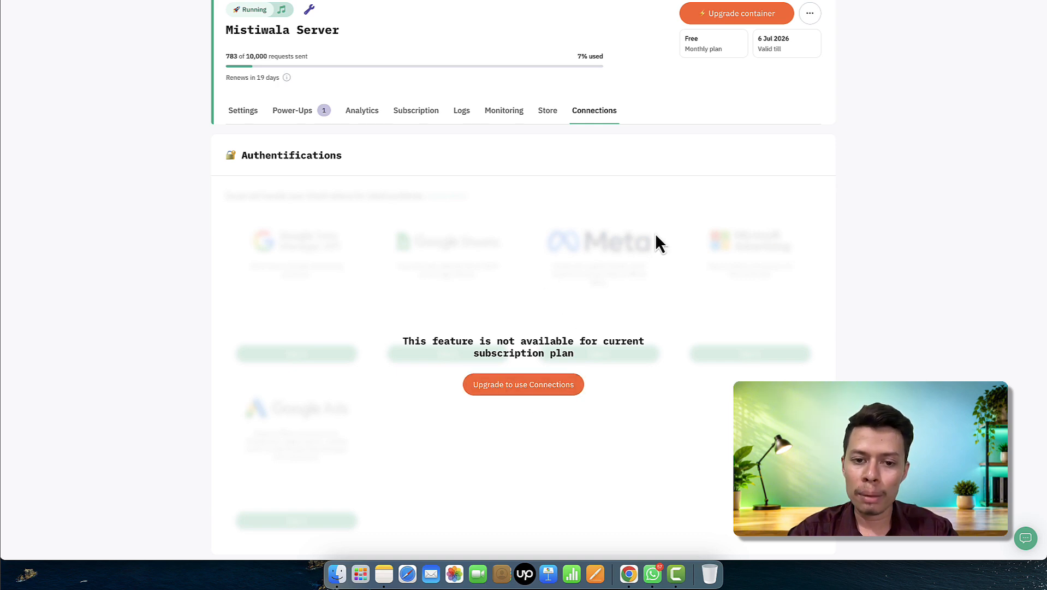
scroll(349, 419, "down", 3)
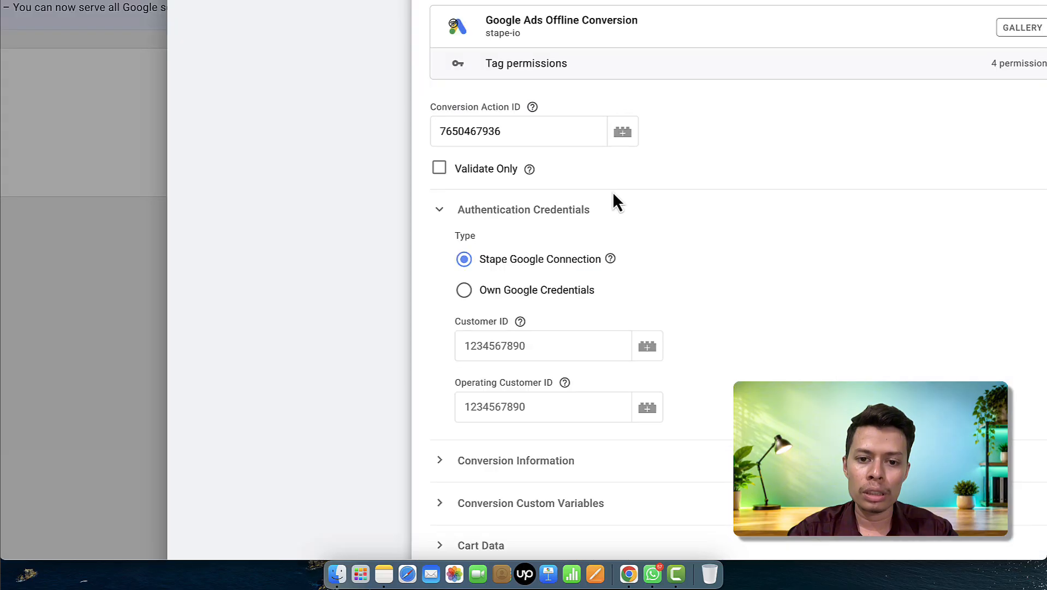
- Fill Customer ID and Operating Customer ID with the Google Ads account number, dashes removed
scroll(571, 276, "down", 2)
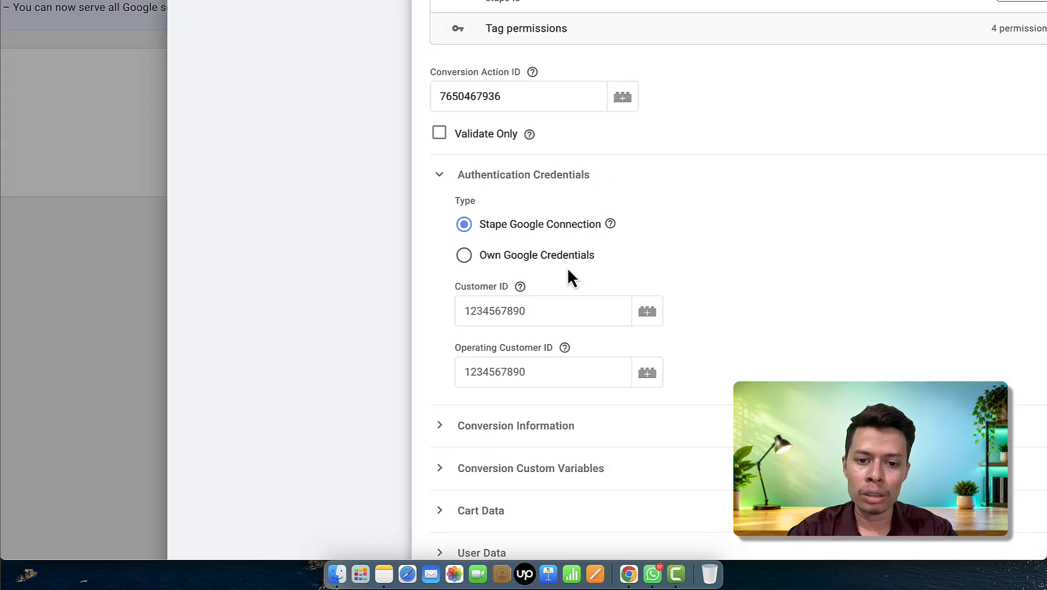
left_click(509, 271)
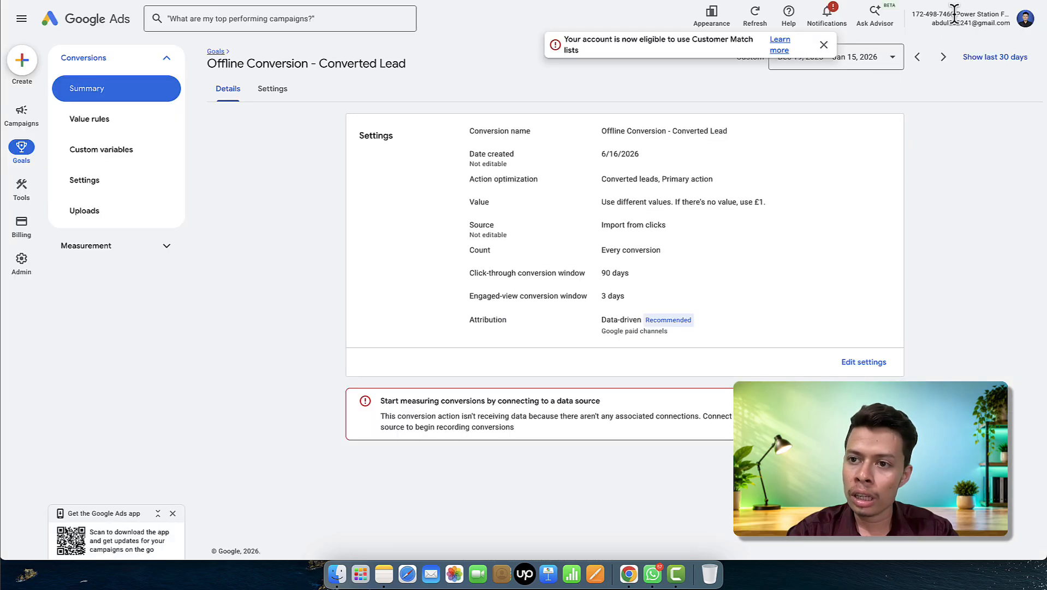
left_click_drag(954, 16, 914, 15)
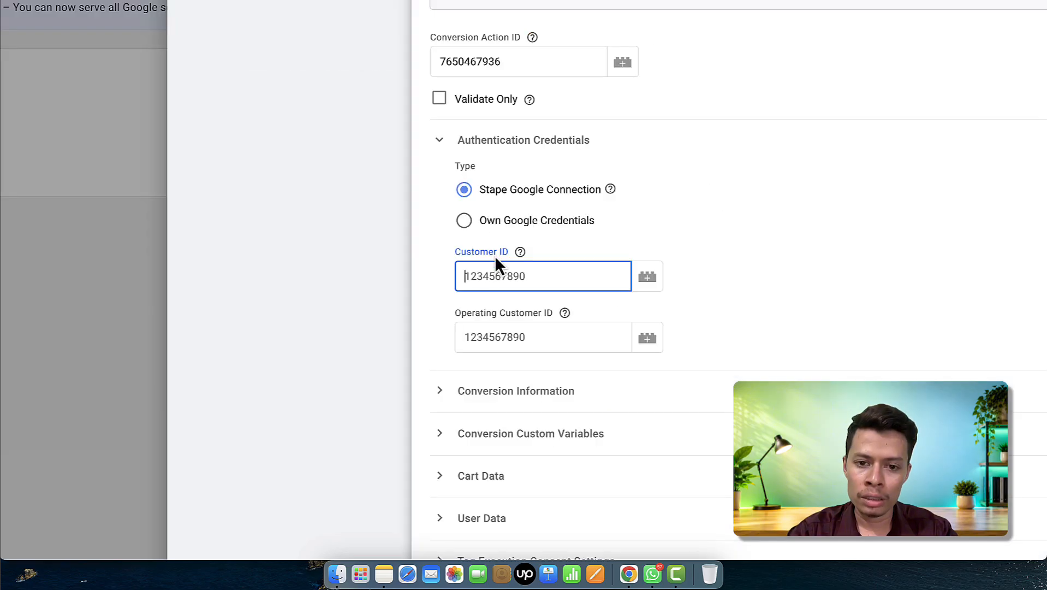
key("cmd+v")
key("BackSpace")
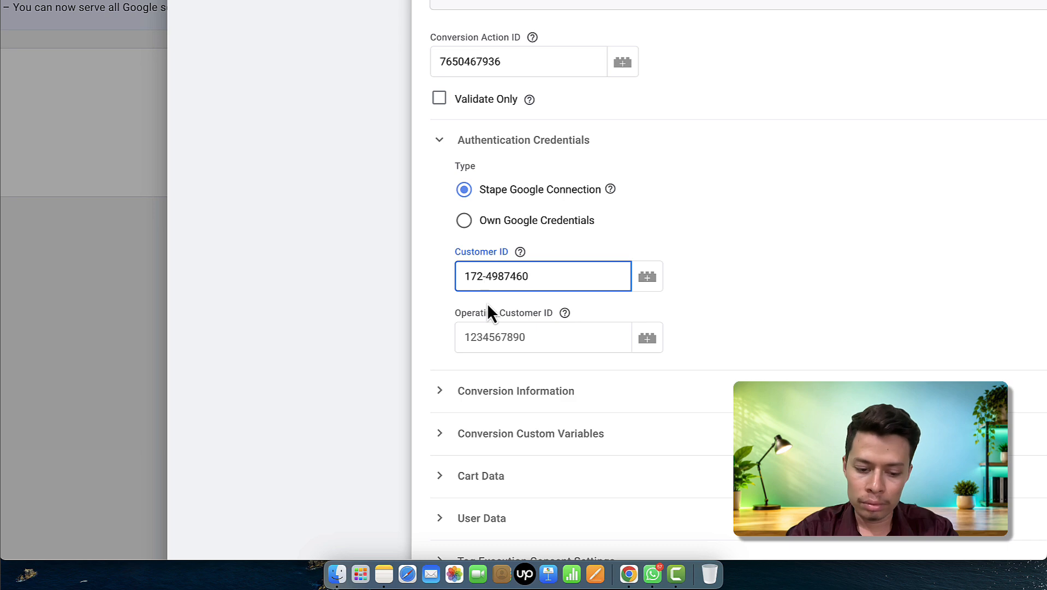
key("BackSpace")
key("cmd+a")
key("cmd+c")
left_click(496, 334)
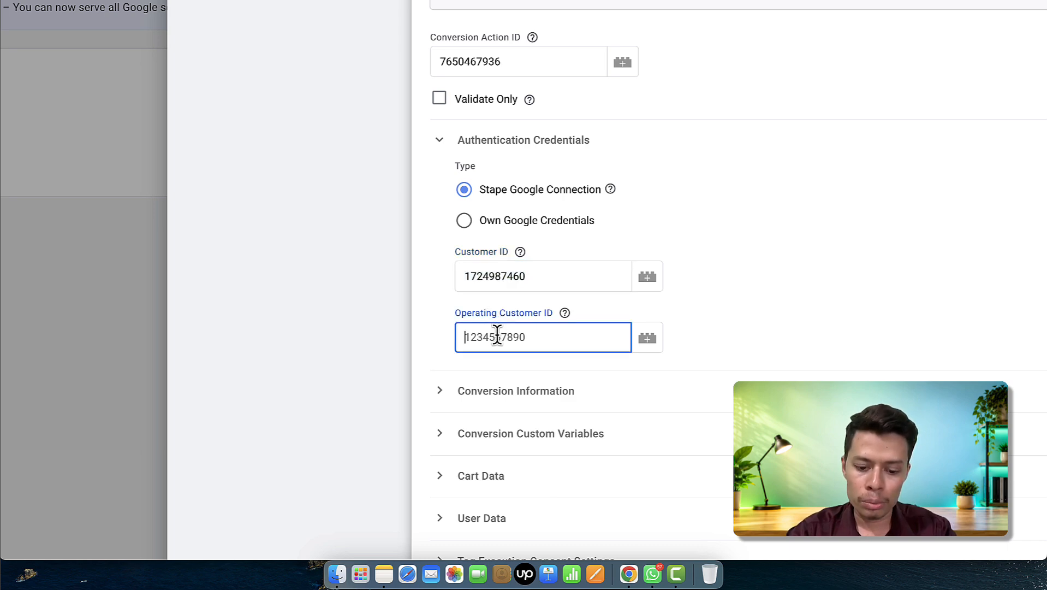
key("cmd+v")
- Set Consent for ad UserData and Consent for ad personalization both to GRANTED
scroll(673, 351, "down", 5)
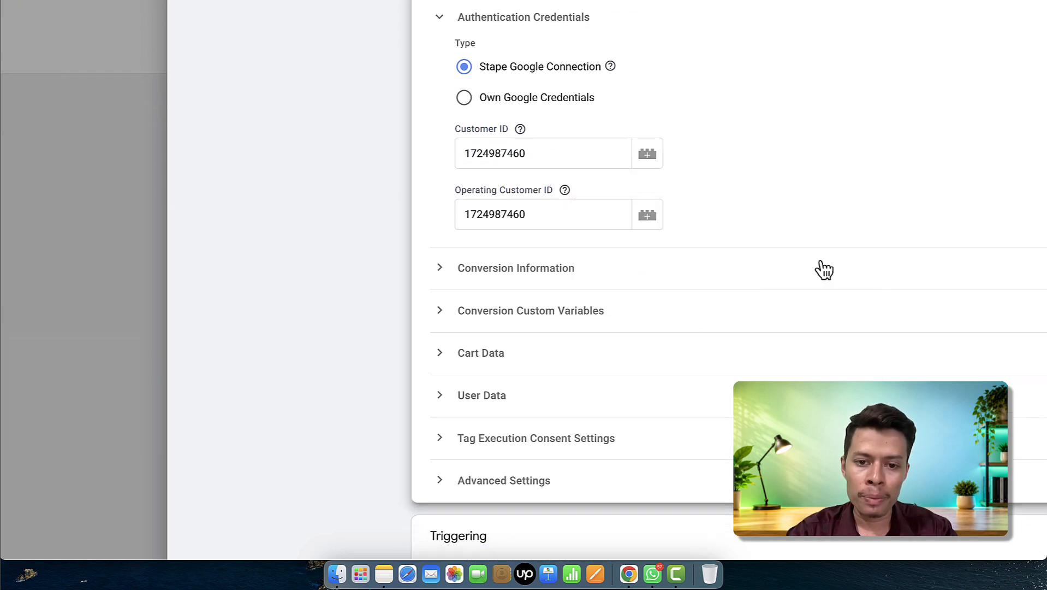
left_click(467, 269)
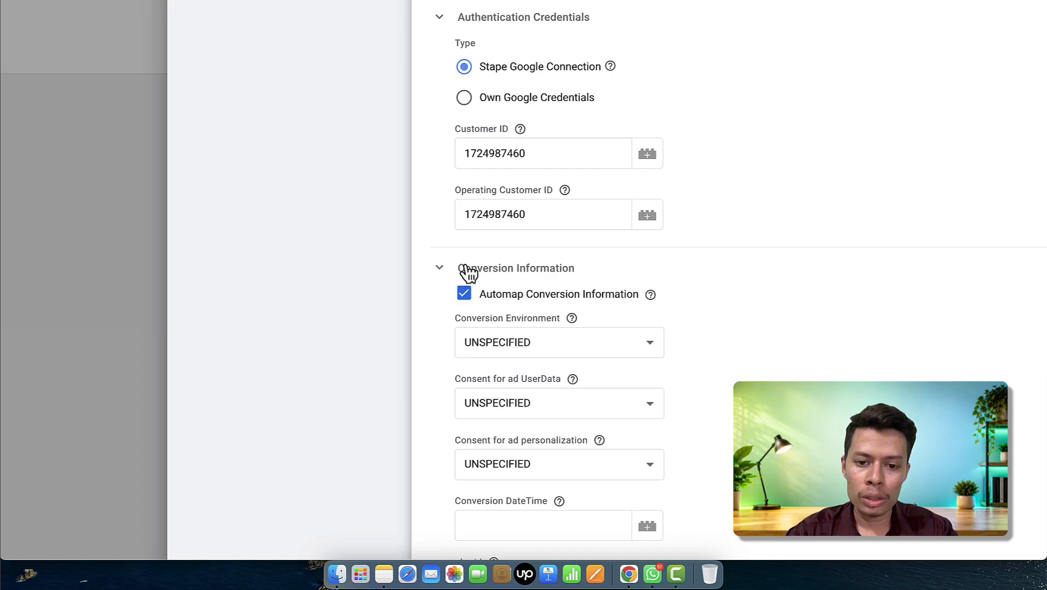
scroll(516, 312, "down", 3)
scroll(535, 335, "down", 2)
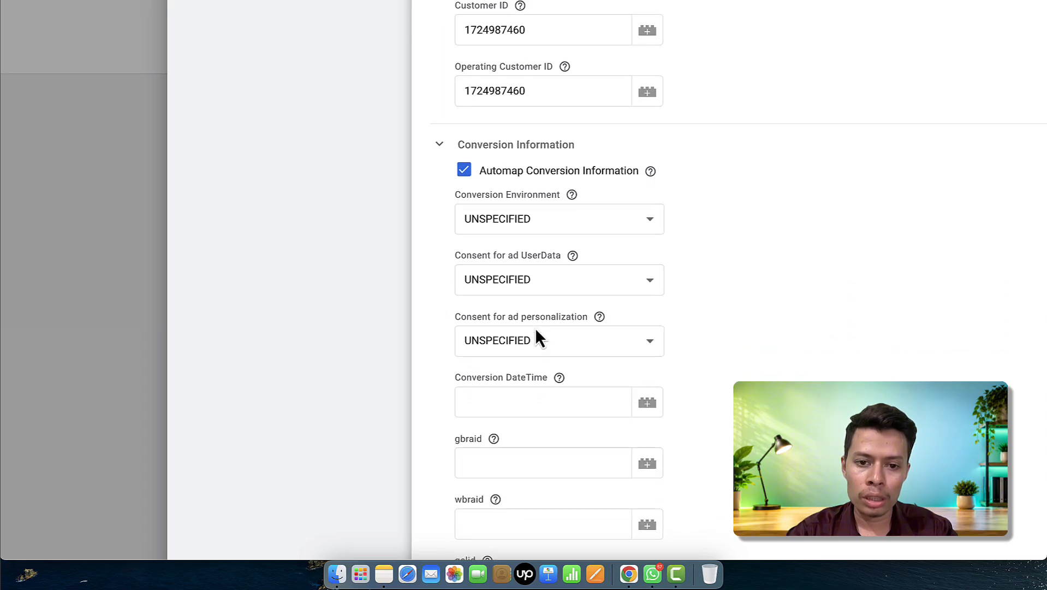
left_click(548, 284)
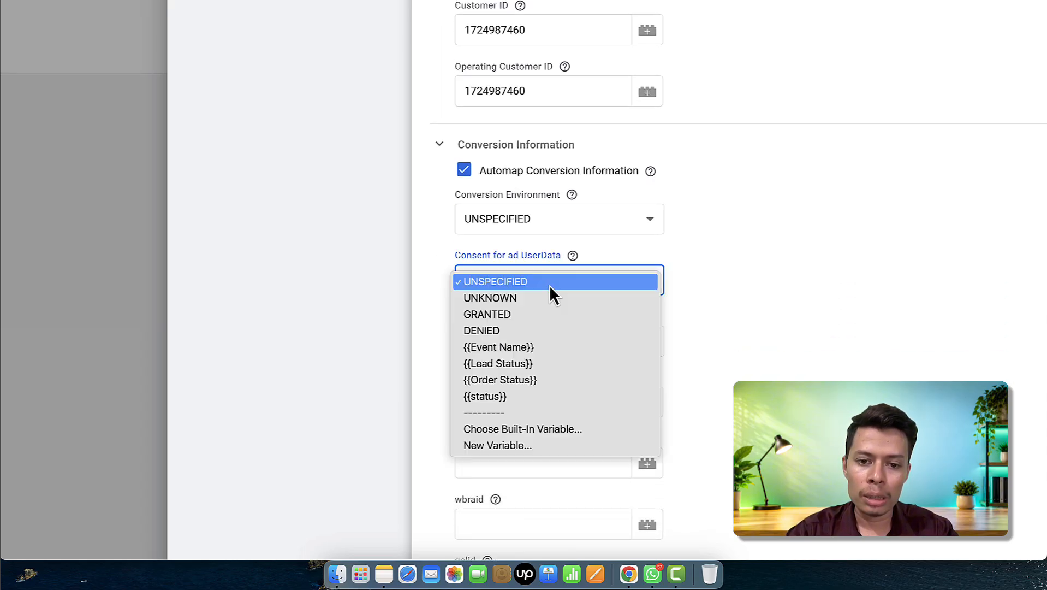
left_click(540, 314)
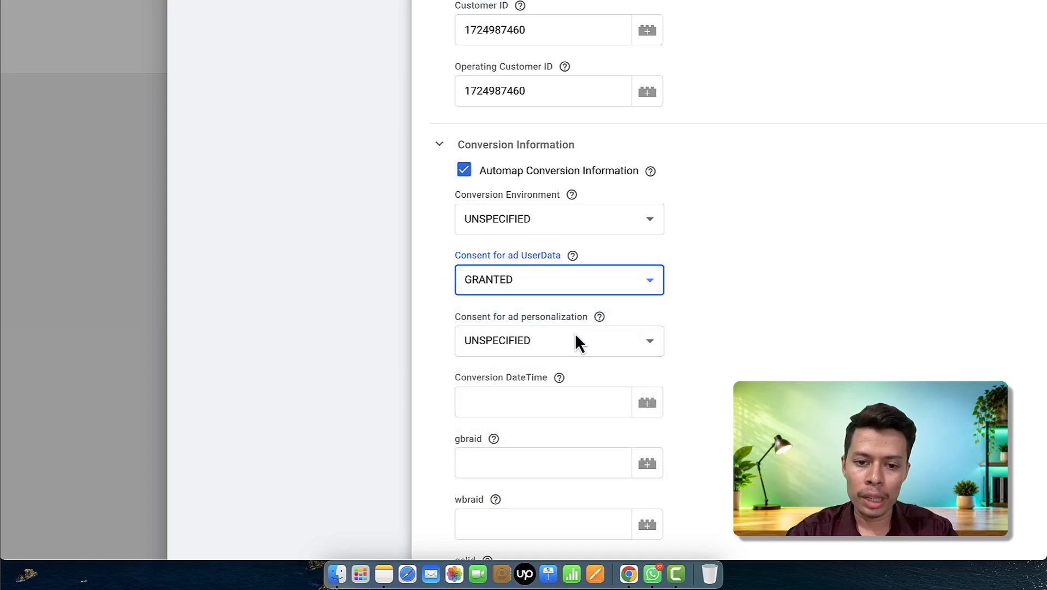
left_click(572, 341)
left_click(537, 376)
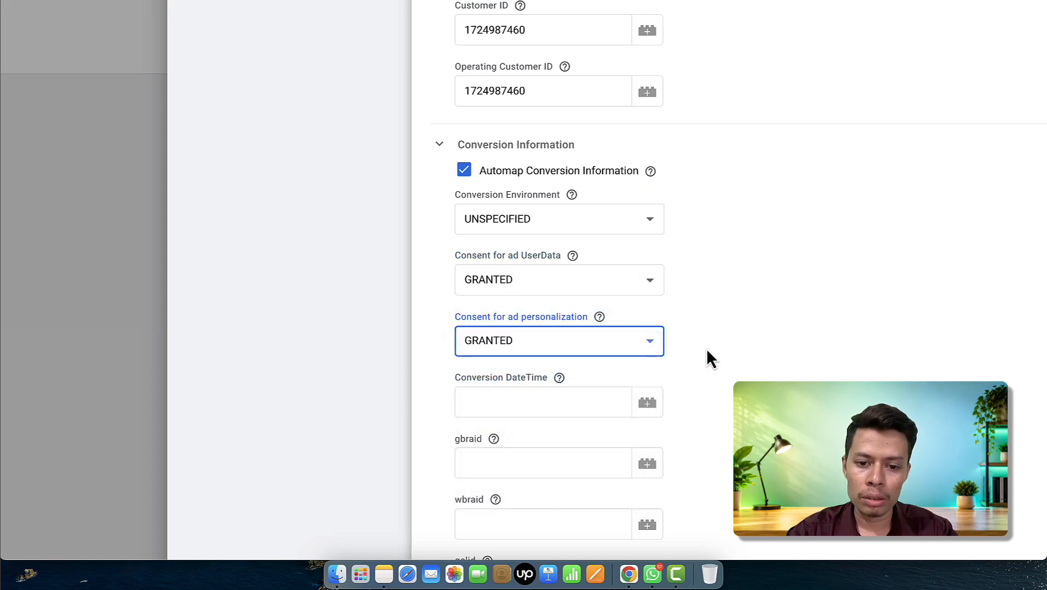
- Scroll down to the empty gclid field and place the cursor in it
scroll(706, 356, "down", 4)
scroll(507, 309, "down", 5)
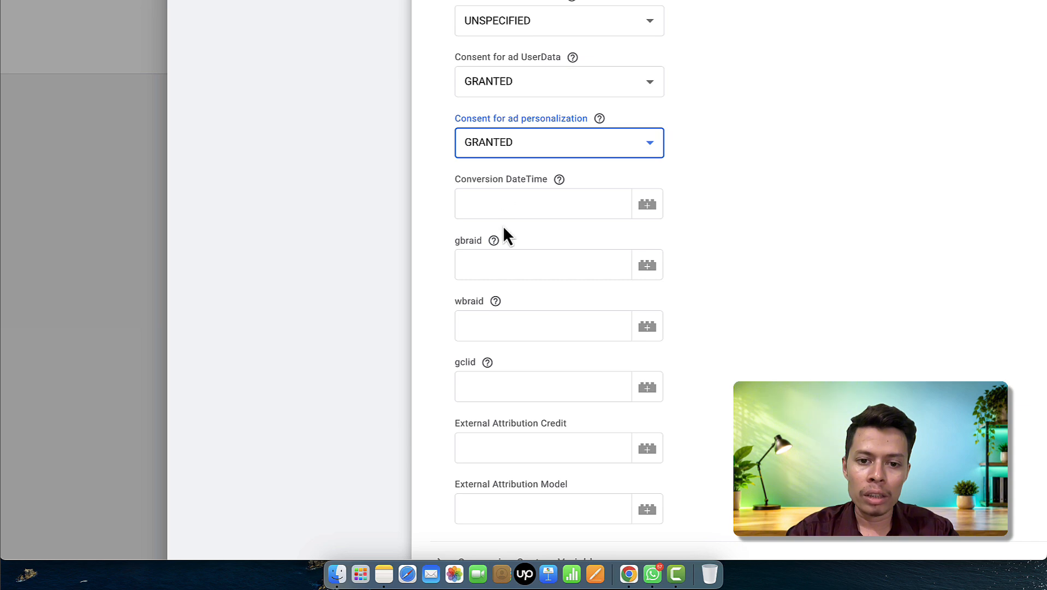
scroll(504, 229, "down", 2)
scroll(503, 226, "down", 1)
left_click(479, 291)
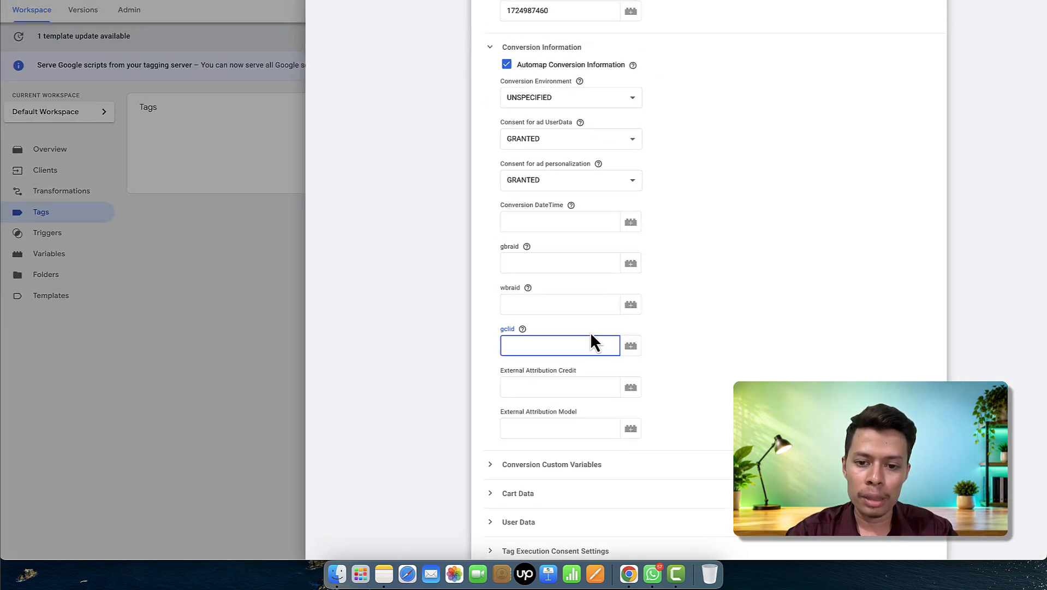
- From the gclid field's variable picker, create a new Event Data variable, starting its Key Path with 'properties.'
left_click(637, 346)
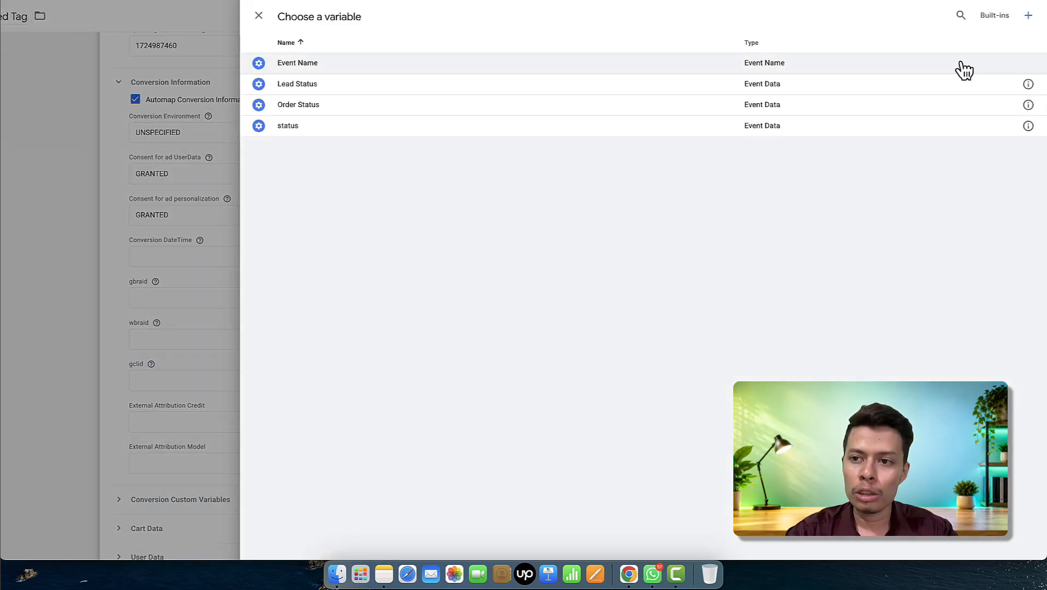
left_click(1027, 16)
left_click(574, 104)
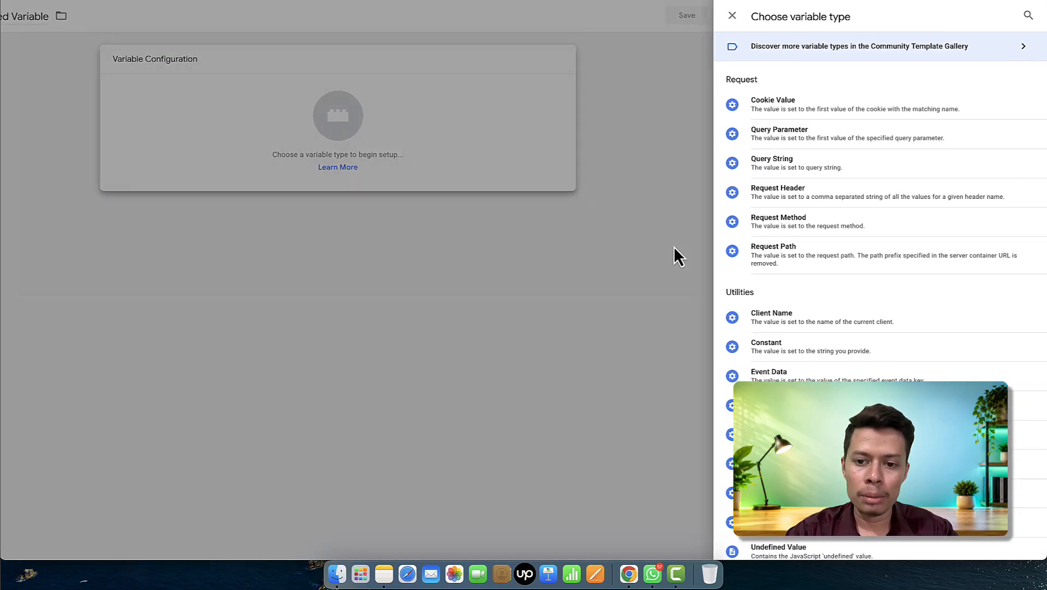
left_click(798, 374)
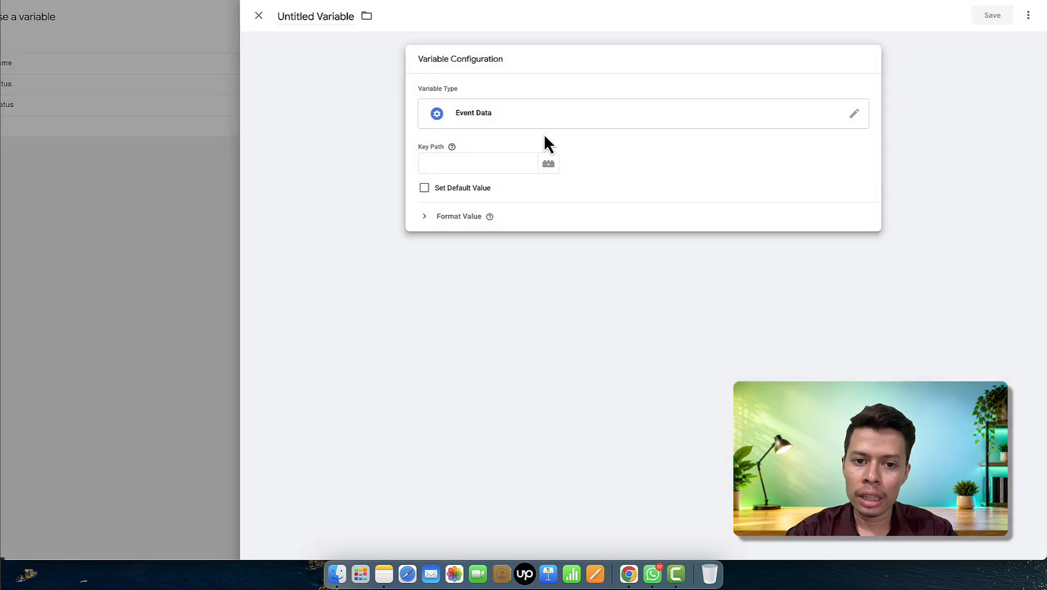
left_click(460, 162)
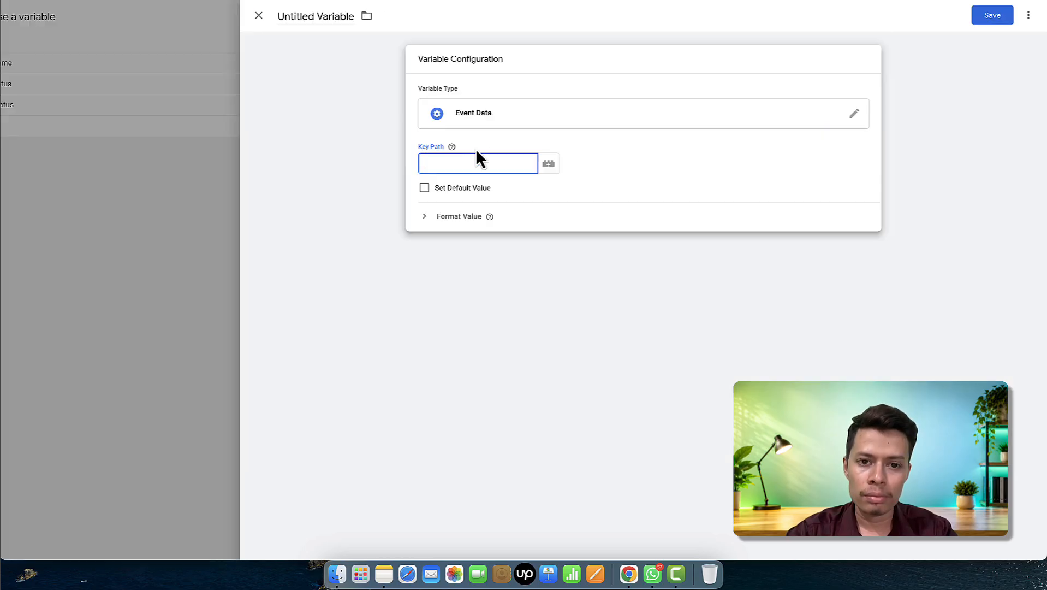
type("properties")
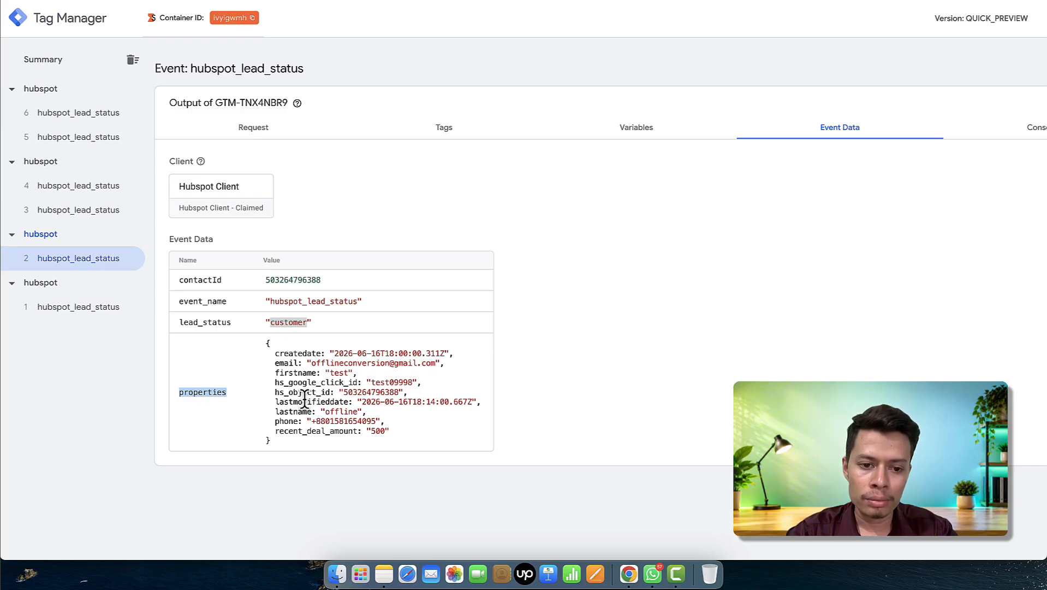
- Complete the Key Path as properties.hs_google_click_id, name the variable 'GCL ID', and save it
double_click(307, 381)
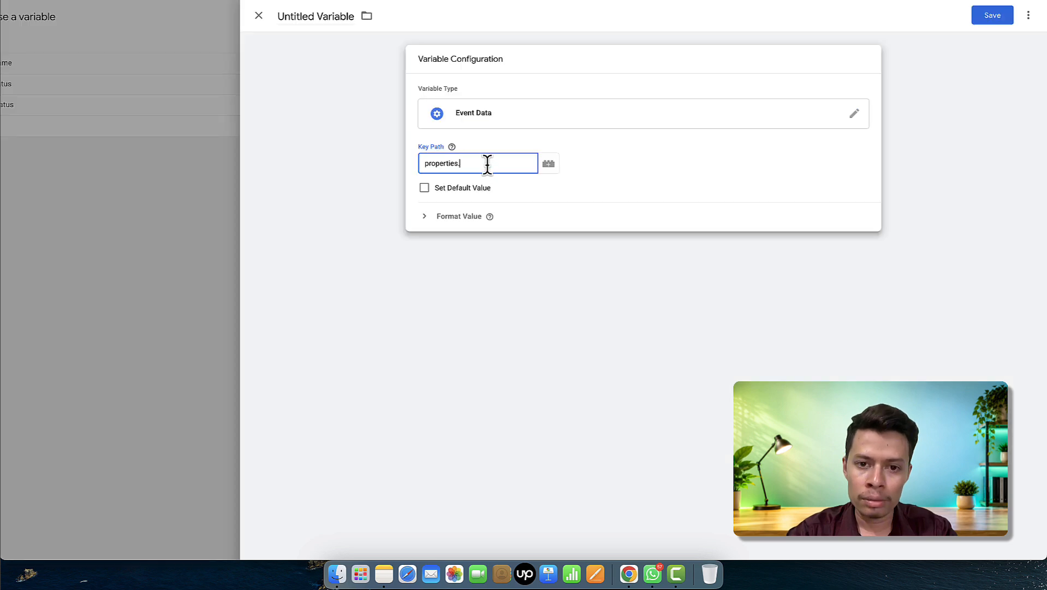
type("hs_google_click_id")
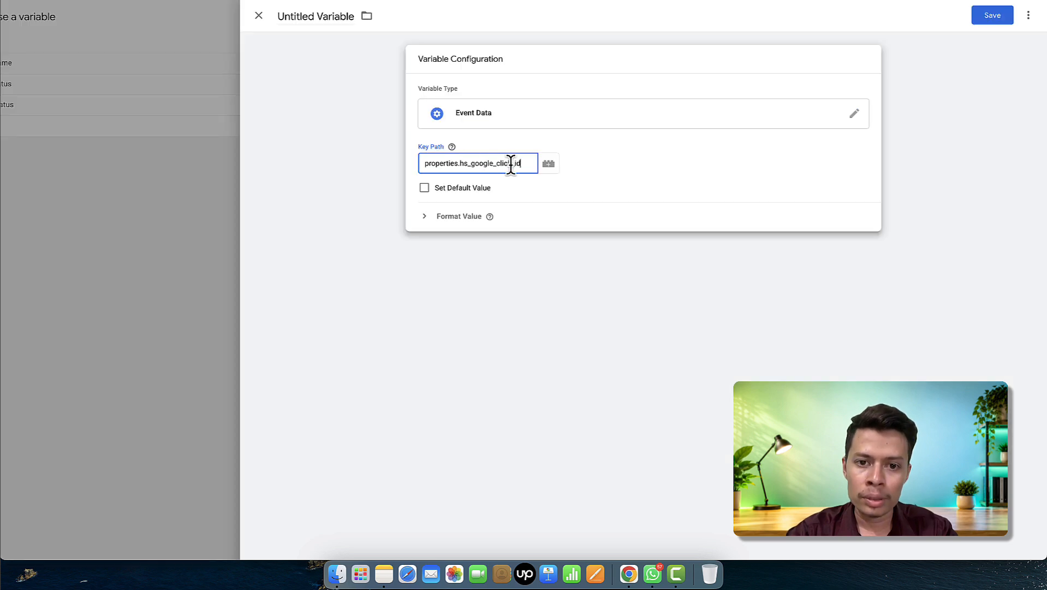
left_click(334, 17)
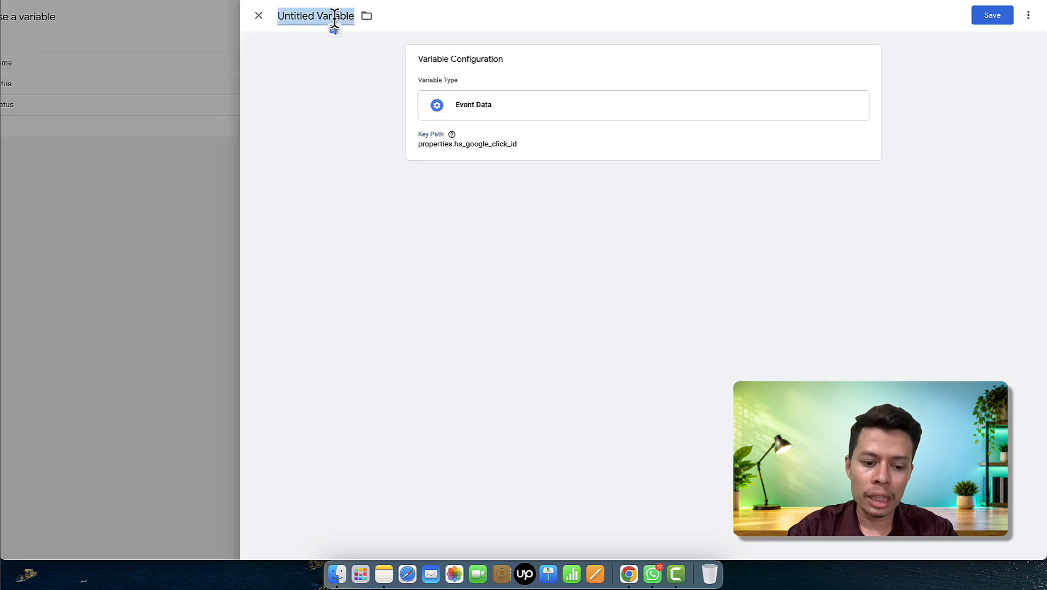
type("GCL")
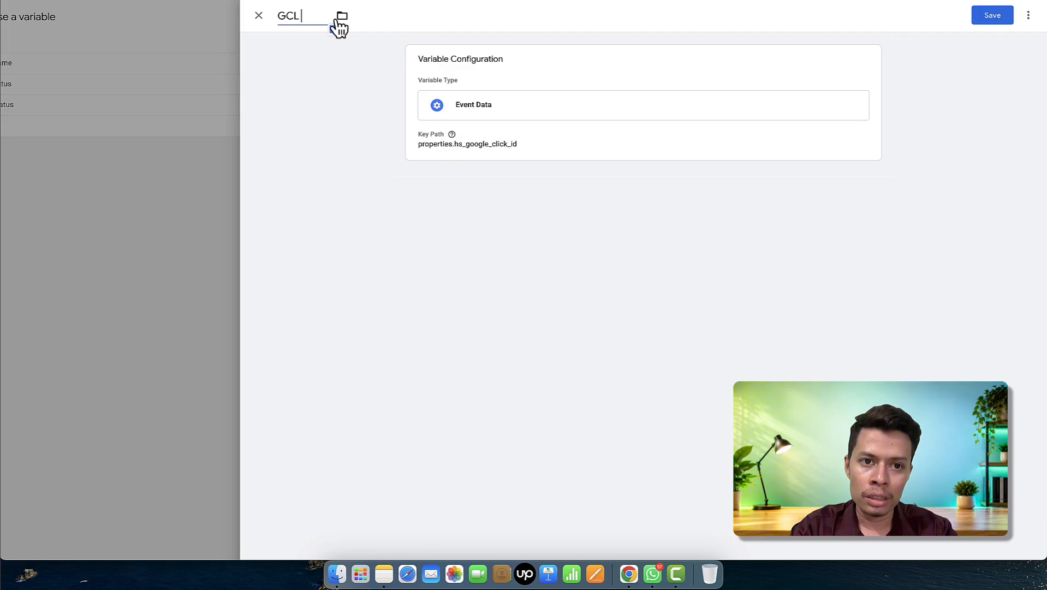
type(" ID")
left_click(990, 21)
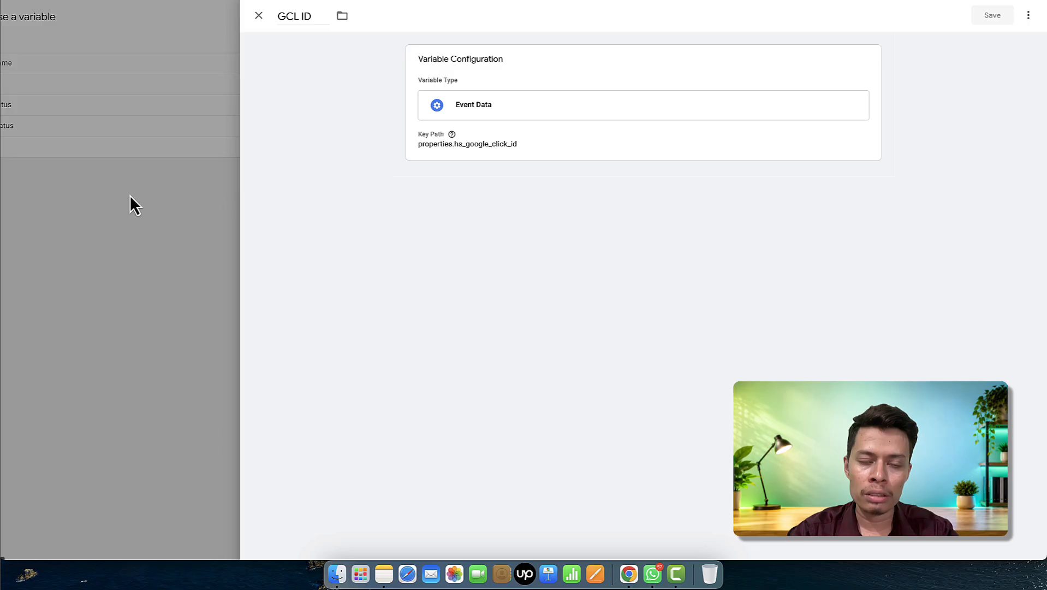
- Expand Conversion Custom Variables, then remove the empty row so no custom variables remain
scroll(431, 278, "down", 2)
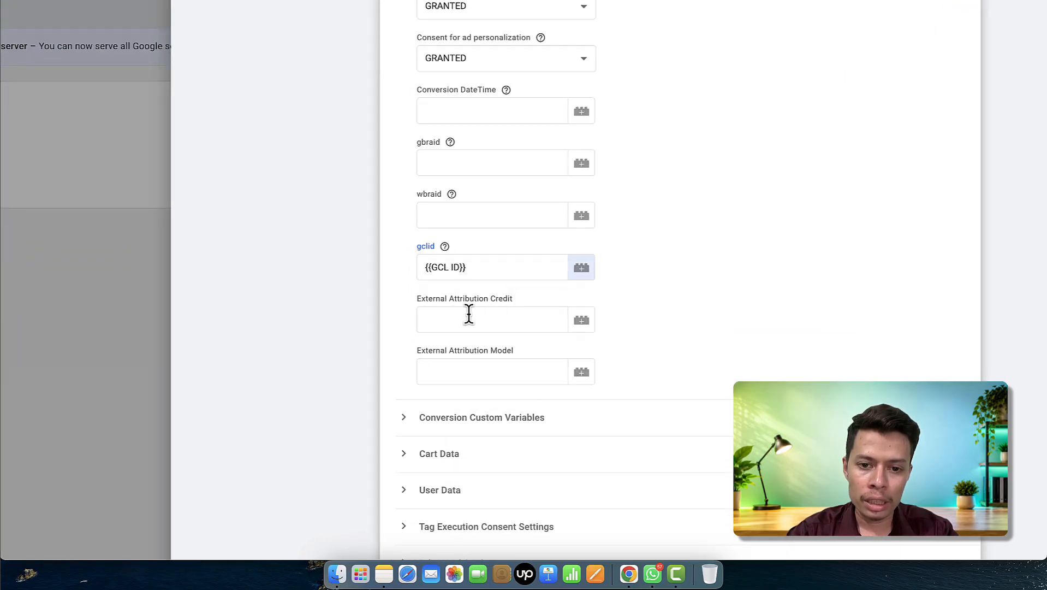
scroll(494, 349, "down", 2)
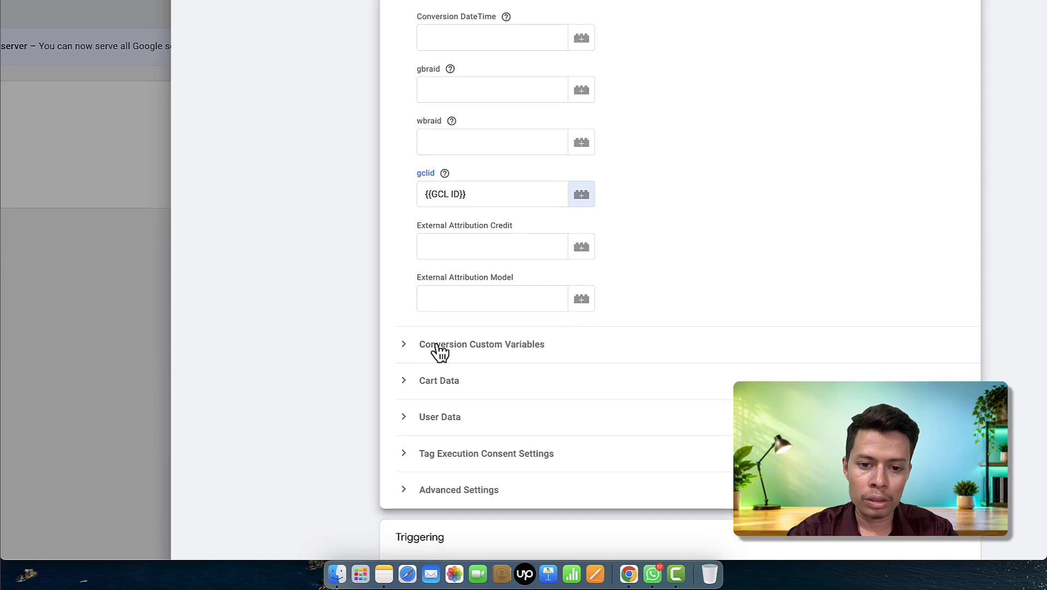
left_click(464, 352)
left_click(471, 391)
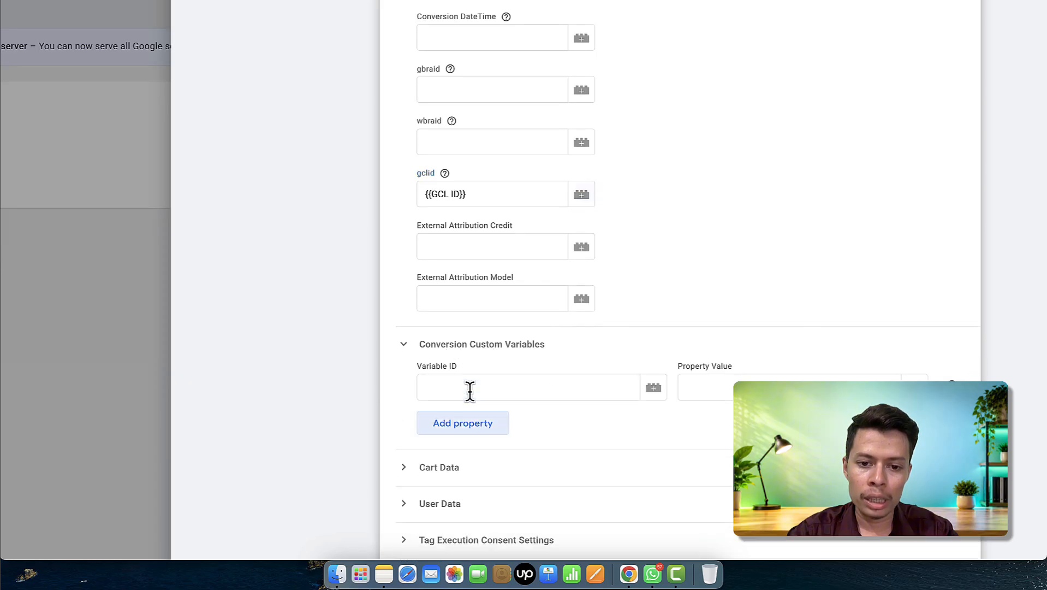
scroll(479, 423, "down", 3)
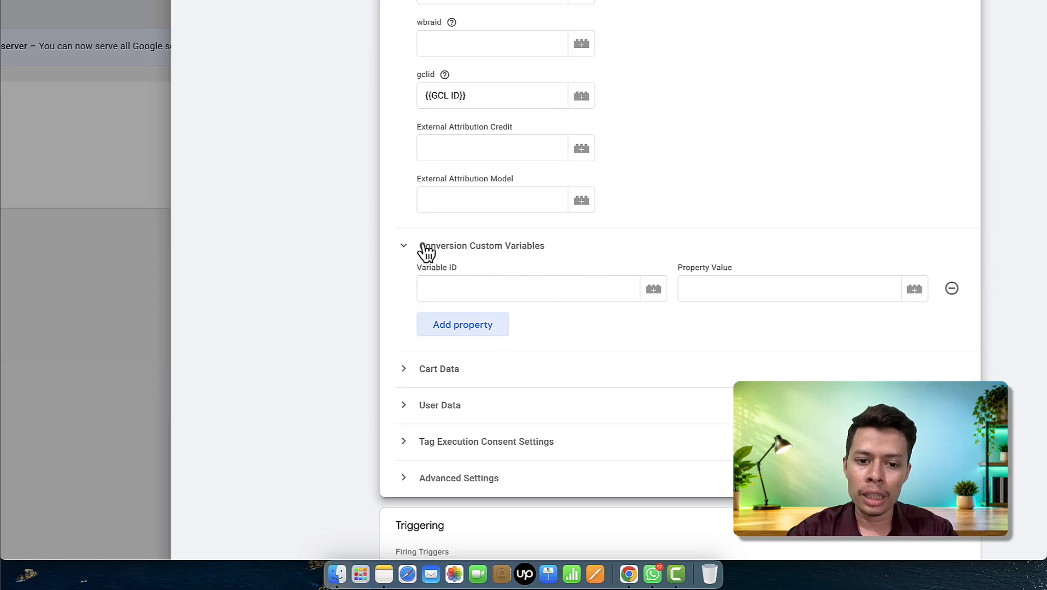
left_click(951, 295)
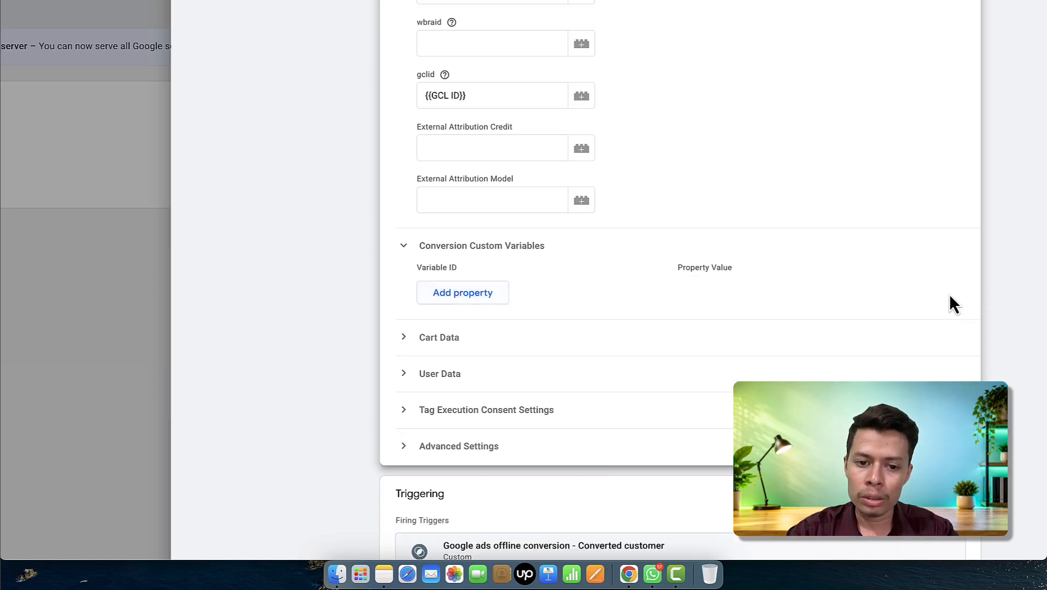
- Expand Cart Data, check the fields are empty with automapping on, then collapse the section
left_click(440, 345)
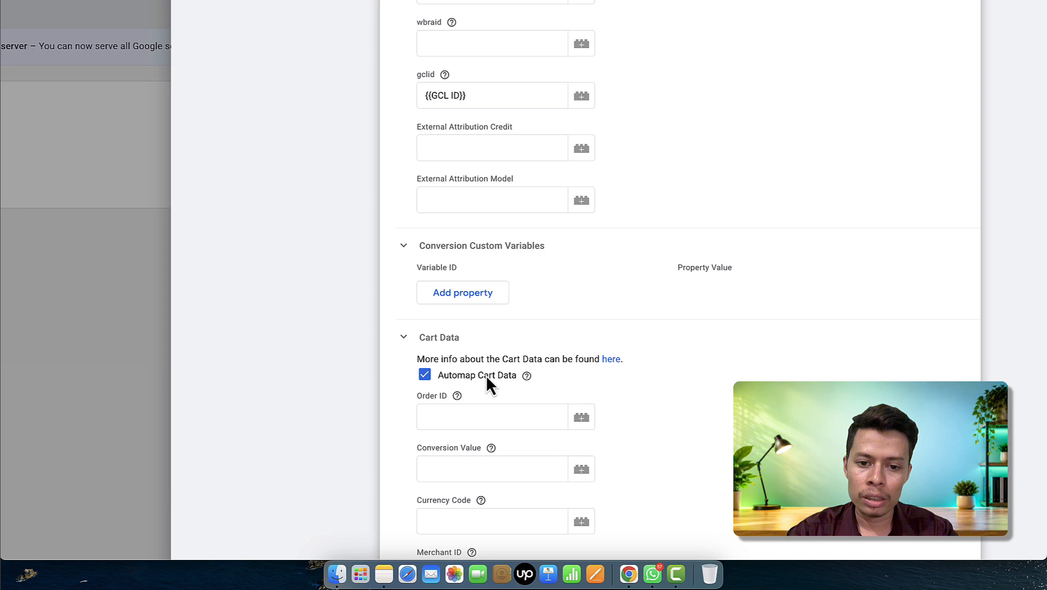
scroll(486, 375, "down", 5)
scroll(505, 334, "down", 3)
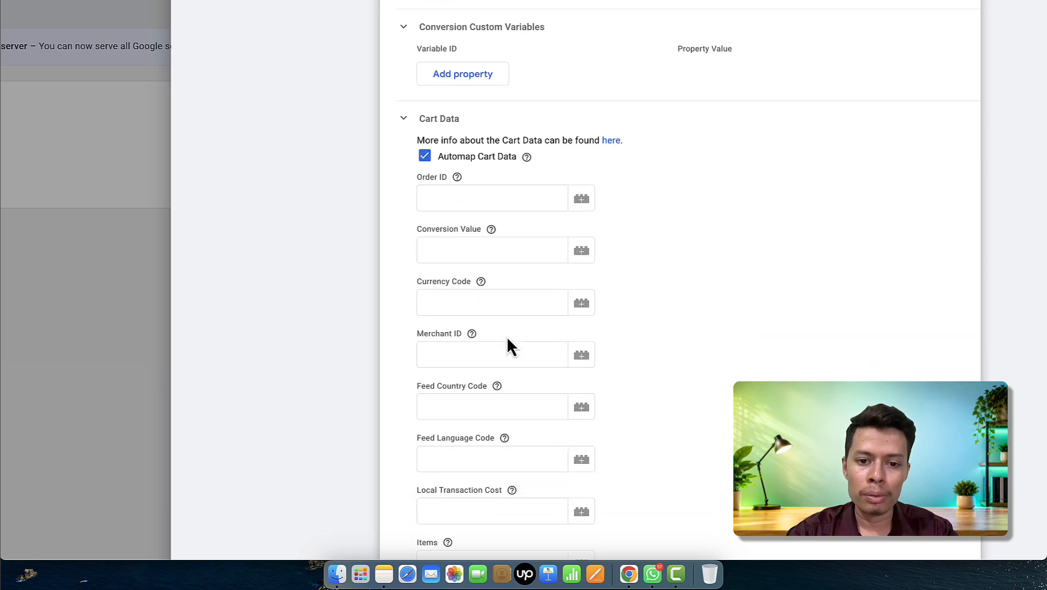
scroll(506, 345, "down", 5)
scroll(506, 335, "up", 3)
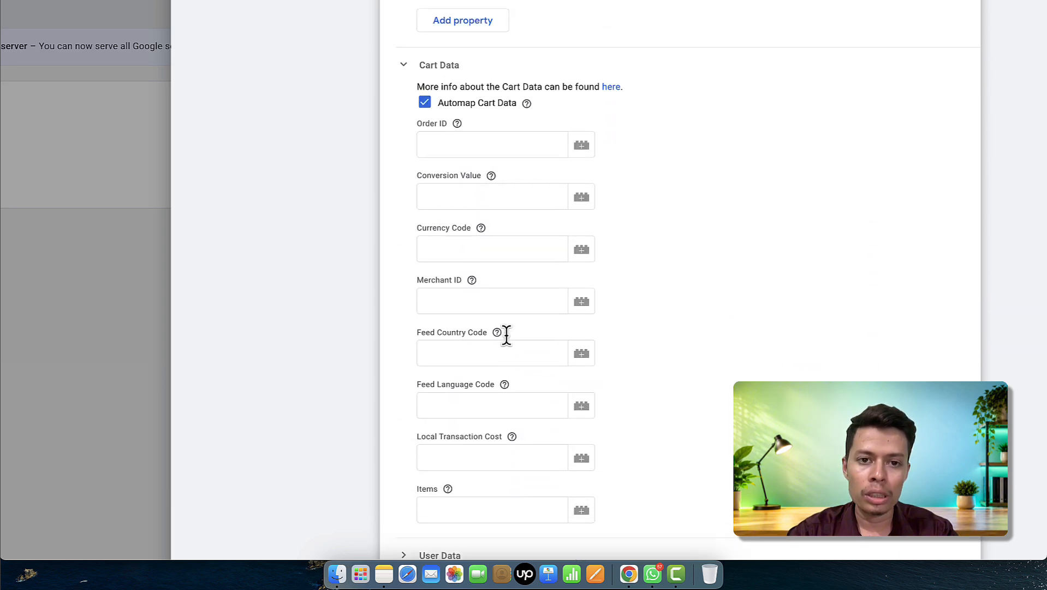
scroll(492, 295, "up", 3)
left_click(404, 143)
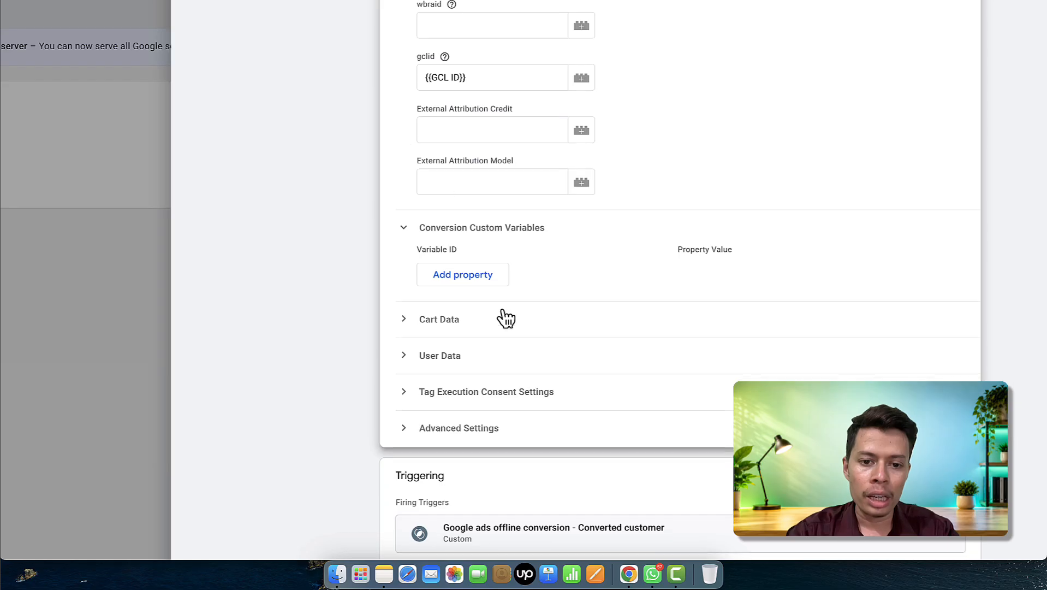
left_click(448, 358)
scroll(524, 371, "down", 3)
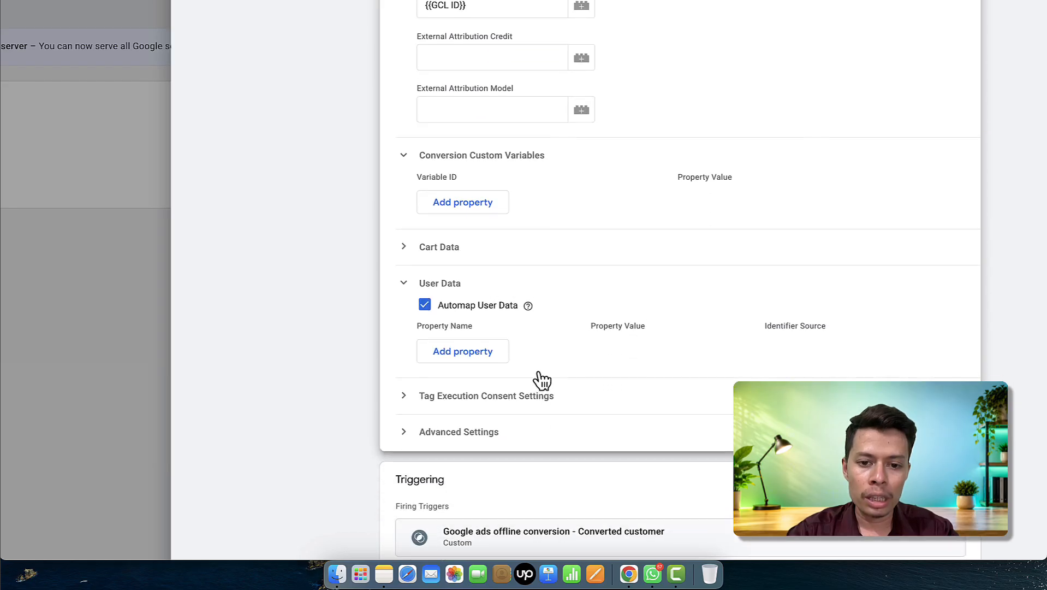
left_click(482, 357)
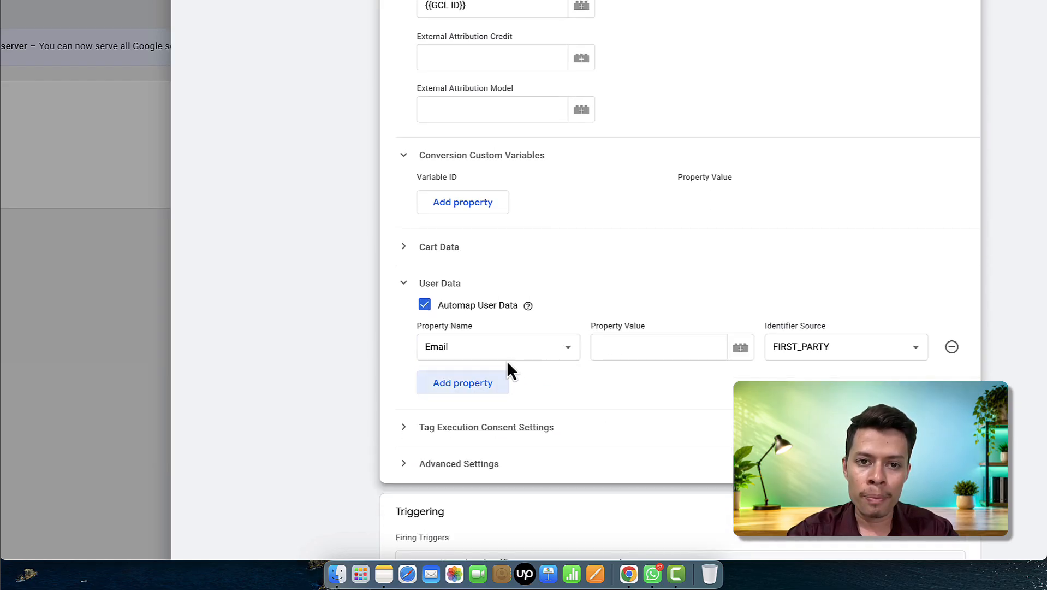
left_click(544, 356)
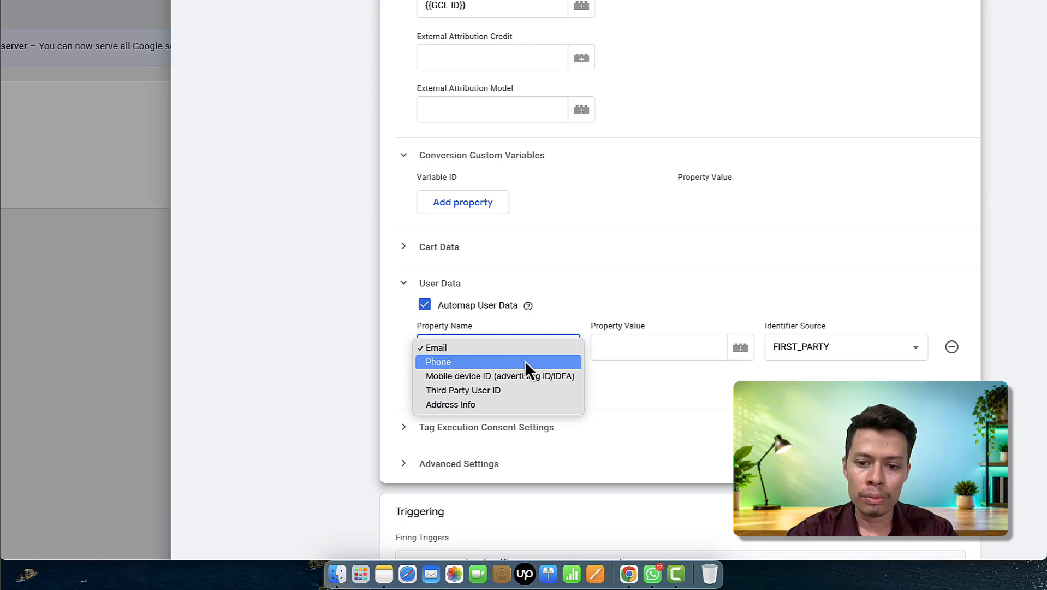
left_click(665, 390)
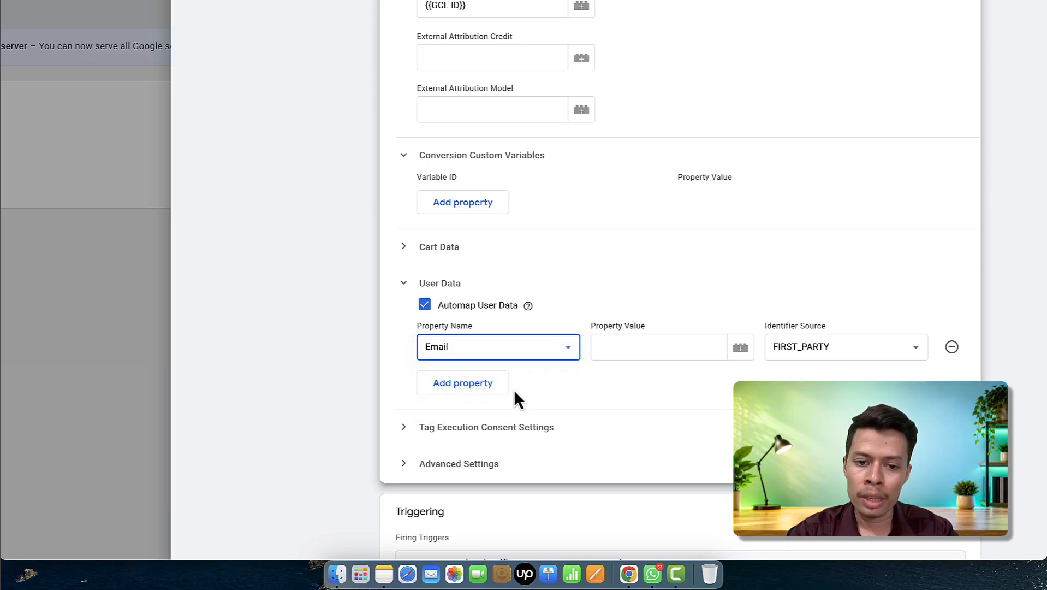
left_click(468, 389)
left_click(543, 381)
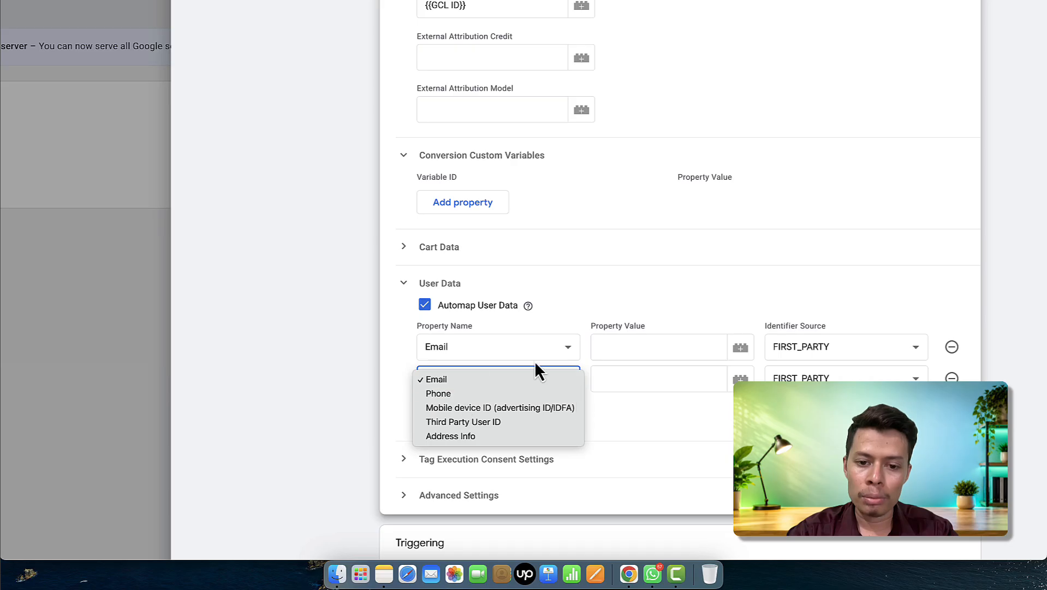
left_click(698, 409)
left_click(570, 382)
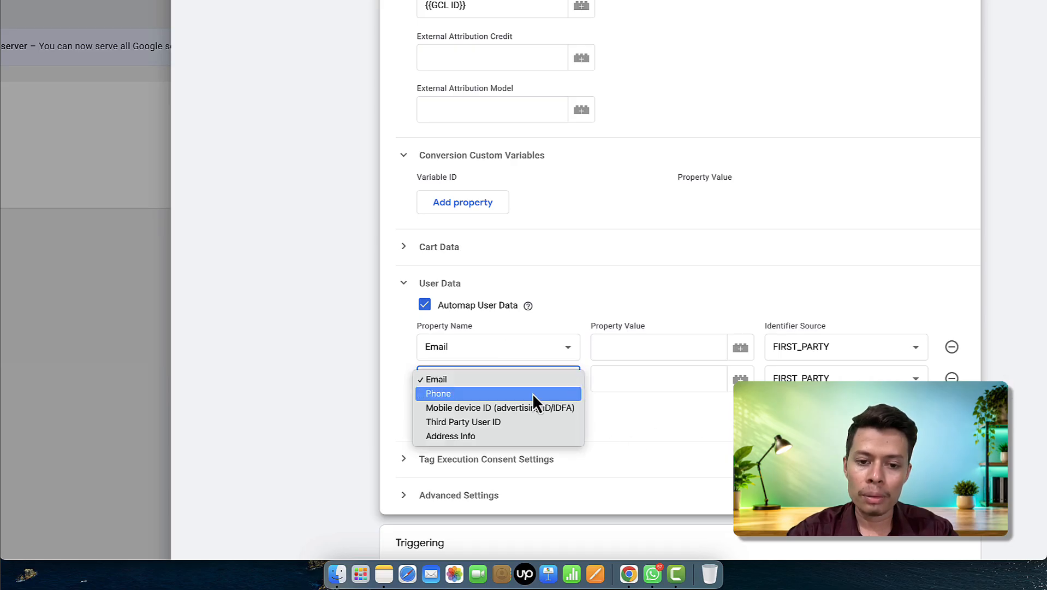
left_click(565, 391)
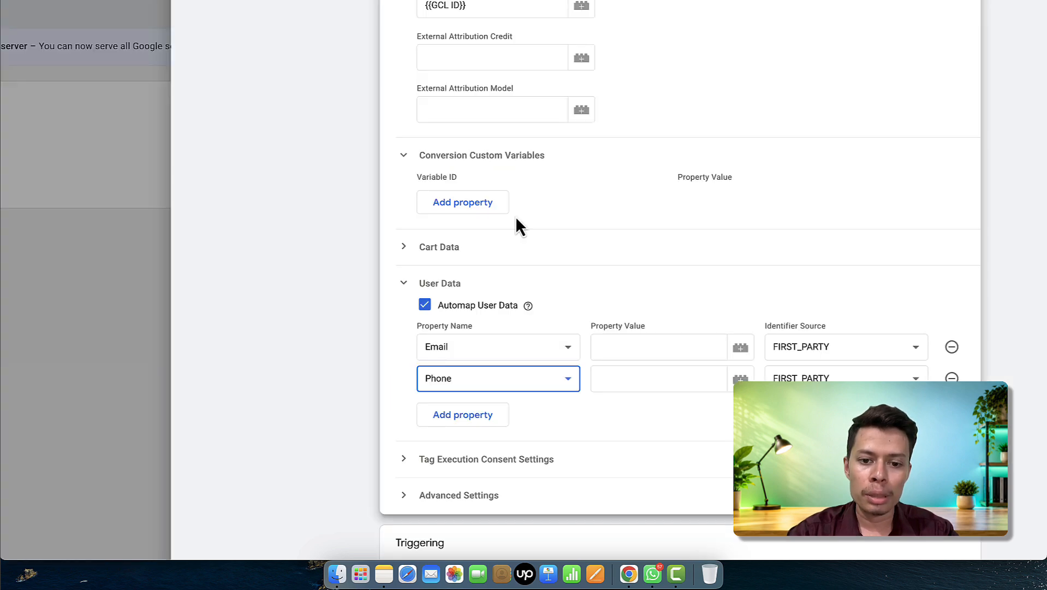
left_click(951, 377)
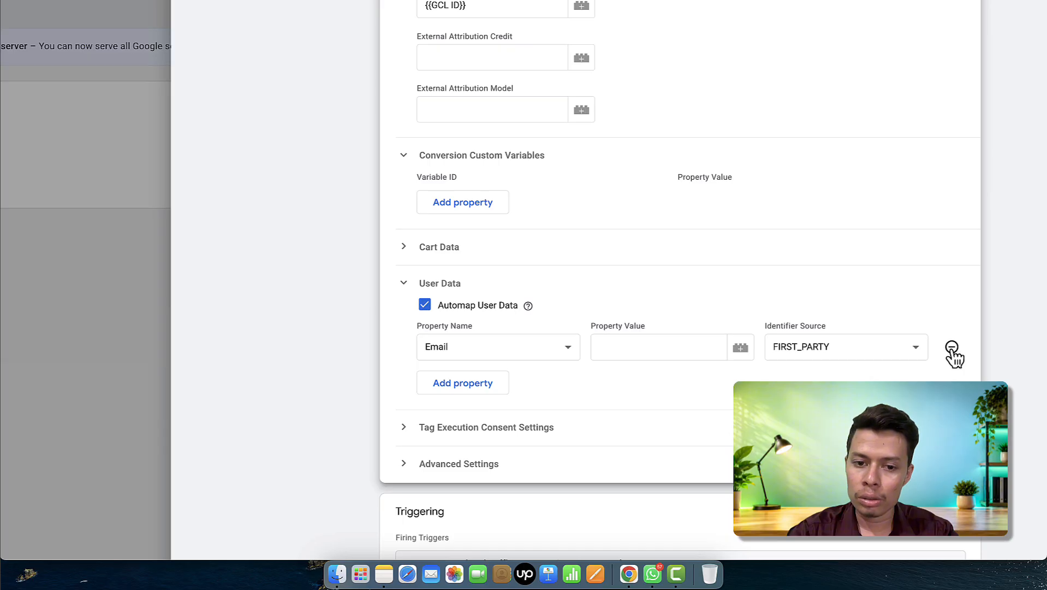
left_click(951, 349)
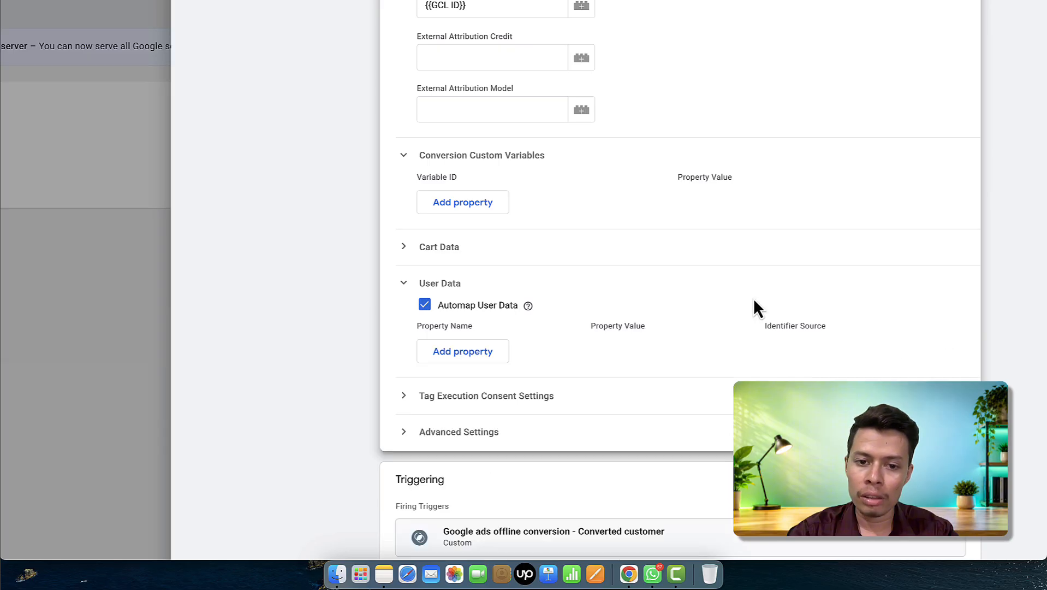
left_click(403, 283)
left_click(403, 235)
scroll(445, 177, "up", 10)
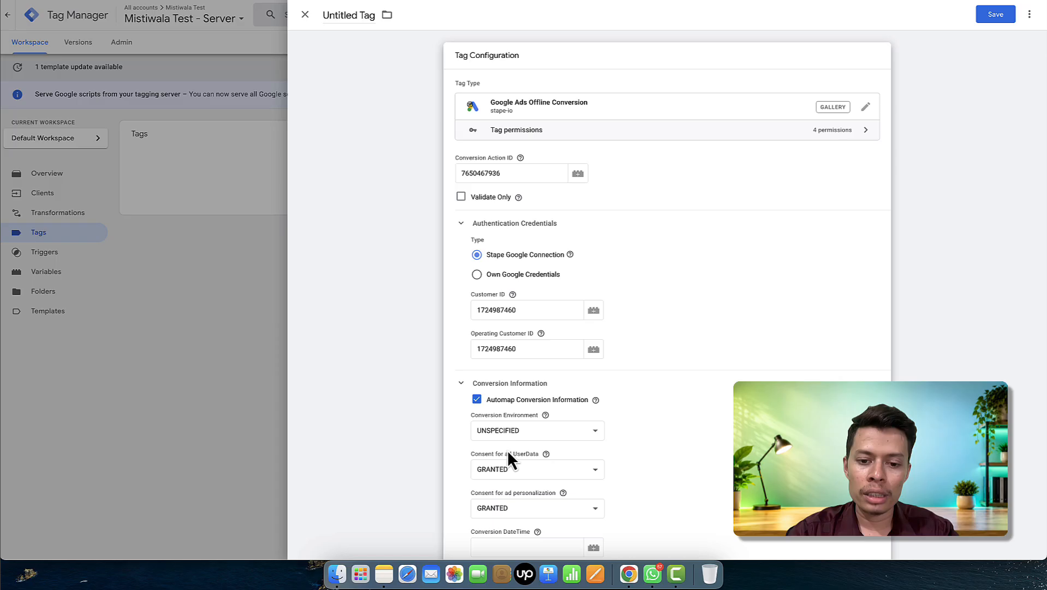
scroll(508, 449, "down", 6)
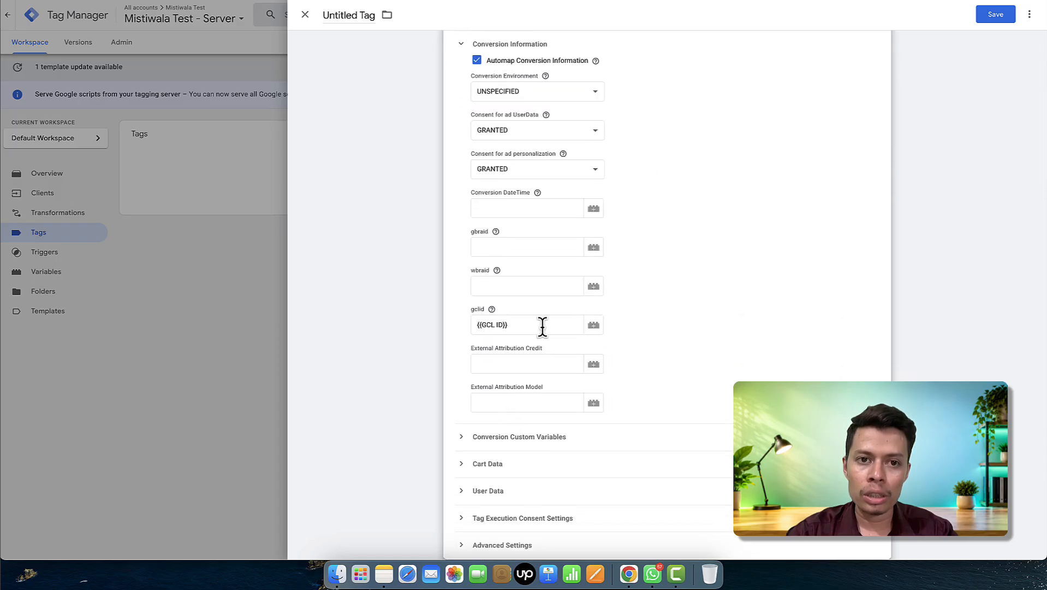
scroll(542, 327, "down", 5)
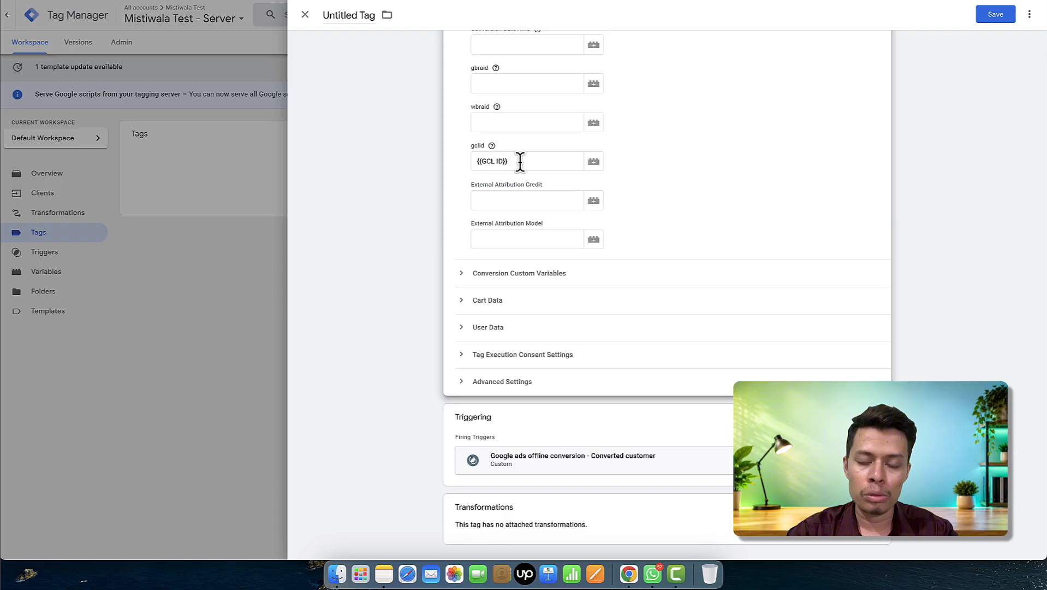
- Rename the Untitled Tag to 'Google ads offline conversion - converted cutomer' and save it
left_click(346, 15)
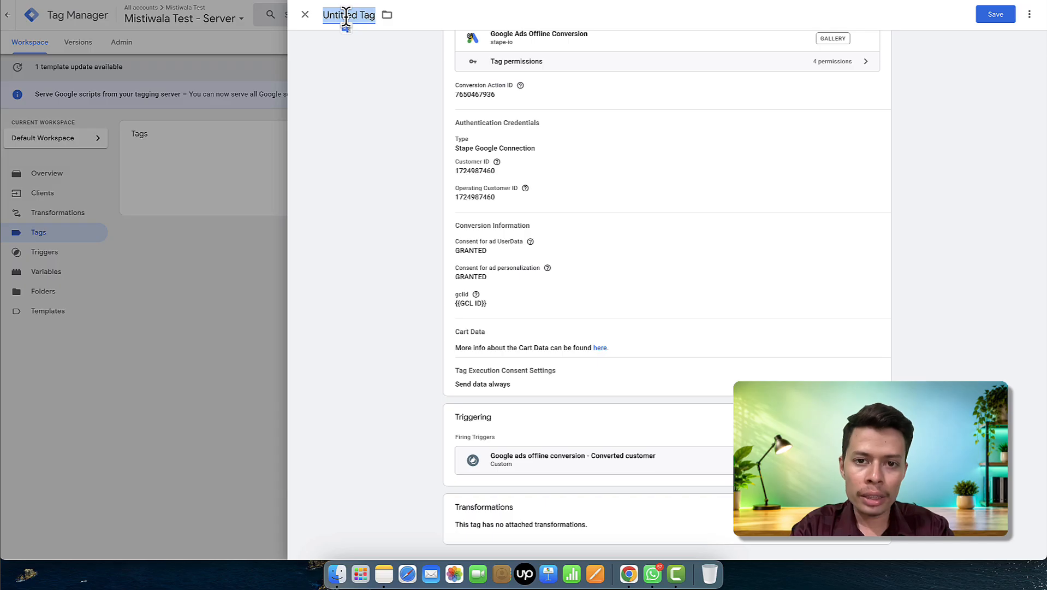
type("Google ad")
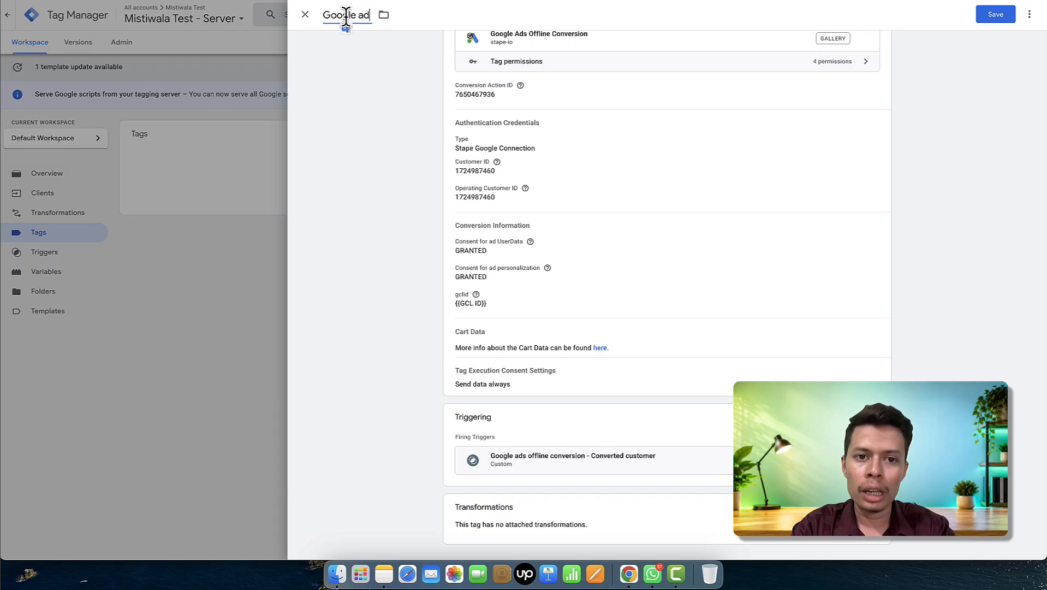
type("s offline conv")
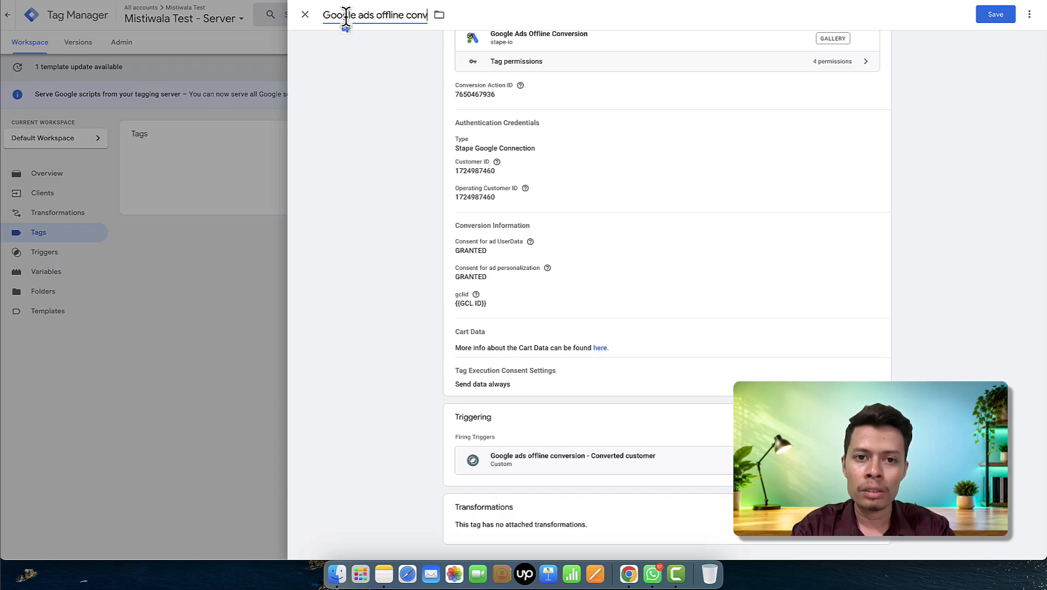
type("ersion")
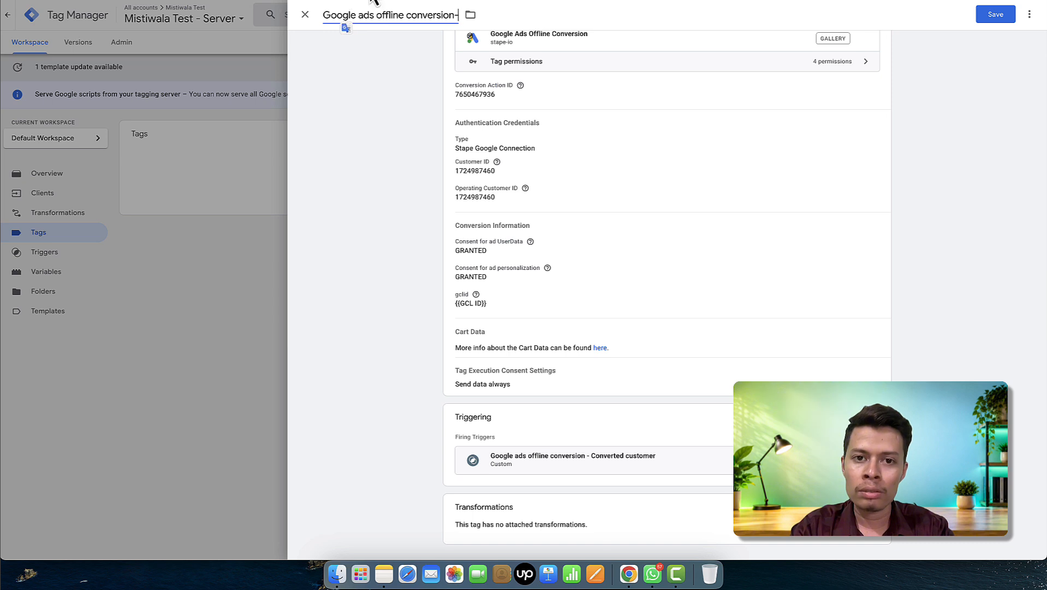
type(" - convert")
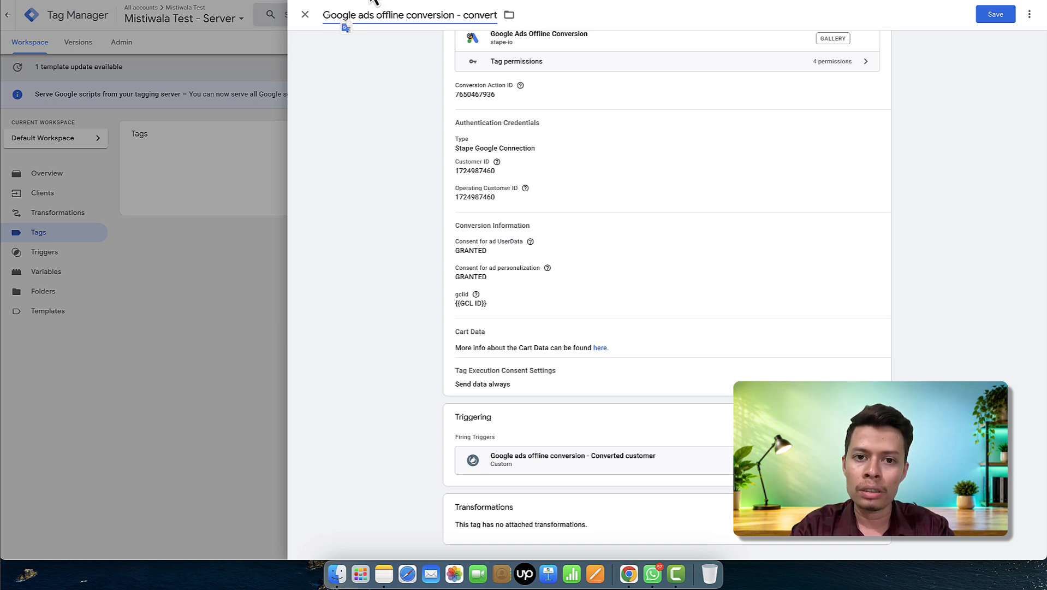
type("ed cutomer")
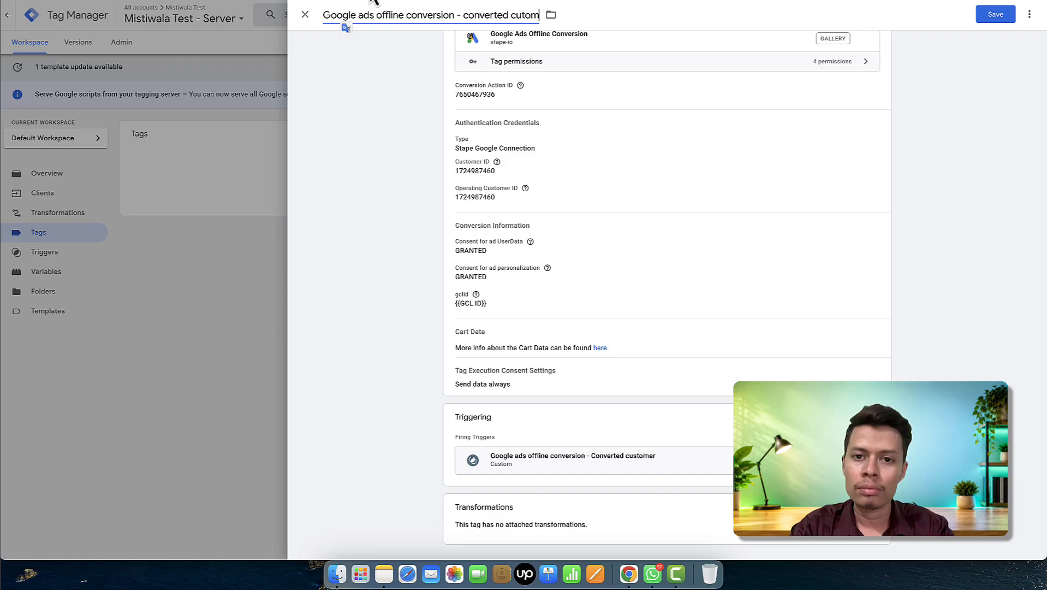
left_click(992, 21)
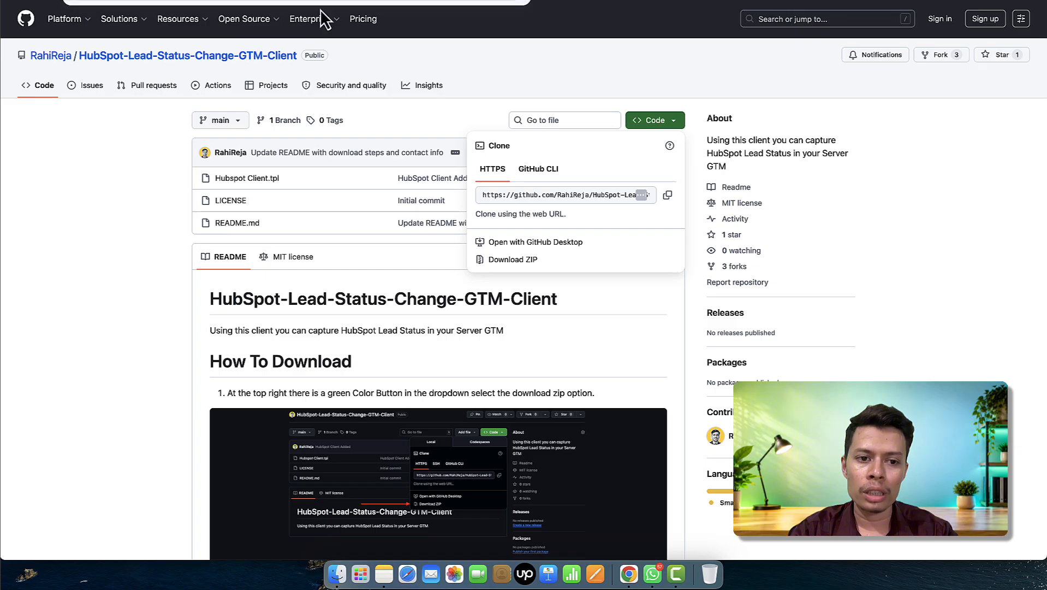
- Close the Code clone dropdown and scroll through the repository README, returning to the top
left_click(163, 243)
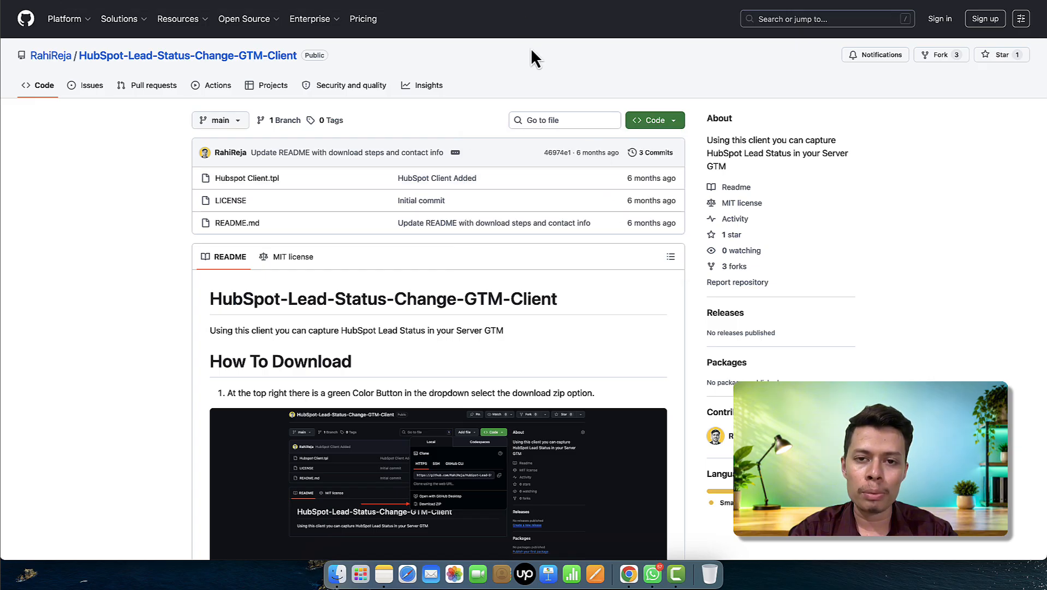
scroll(421, 388, "down", 5)
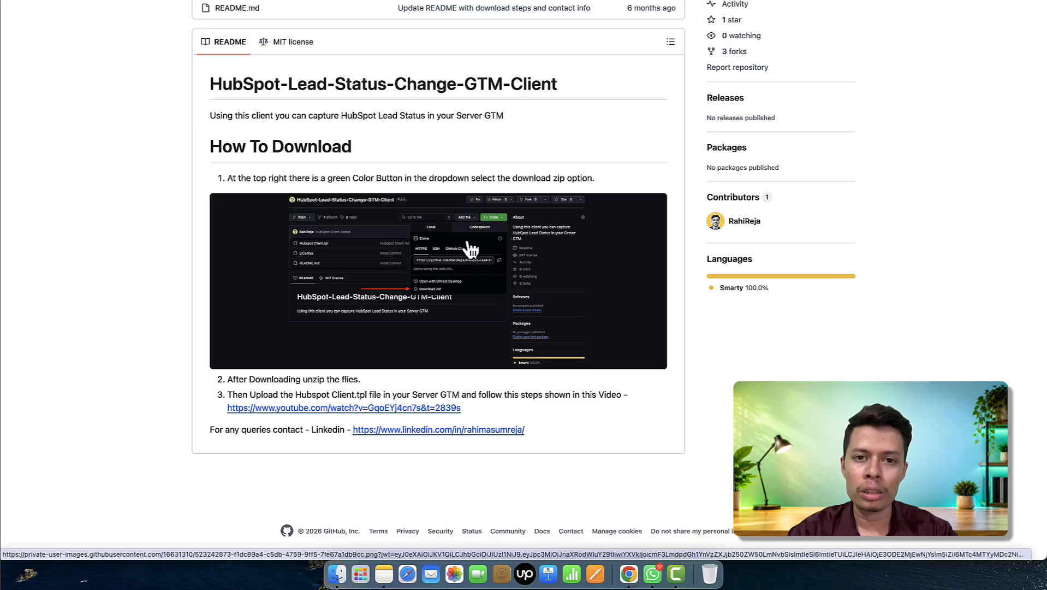
scroll(471, 249, "up", 5)
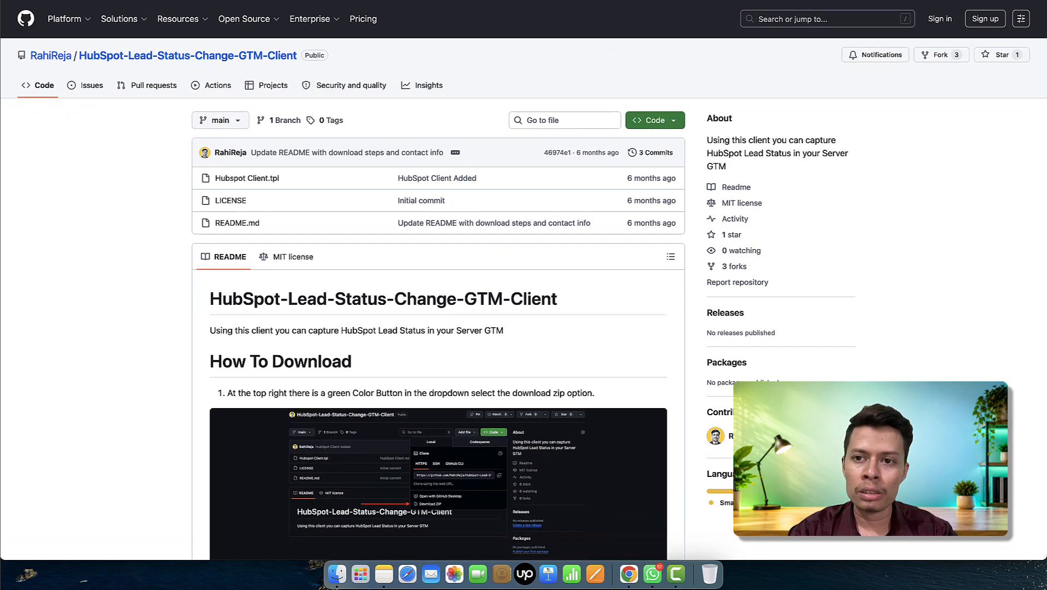
left_click(808, 0)
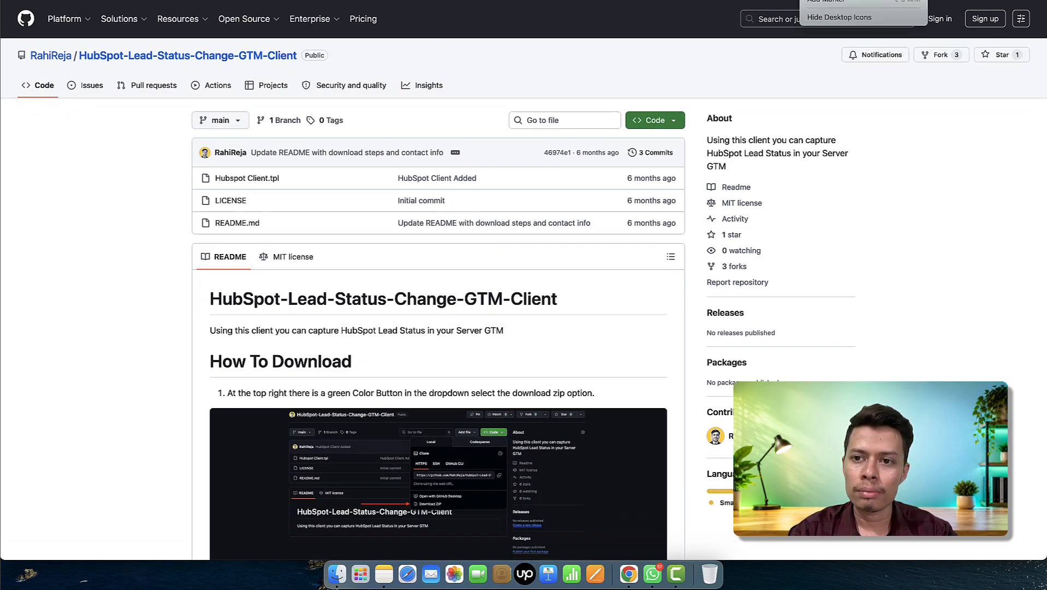